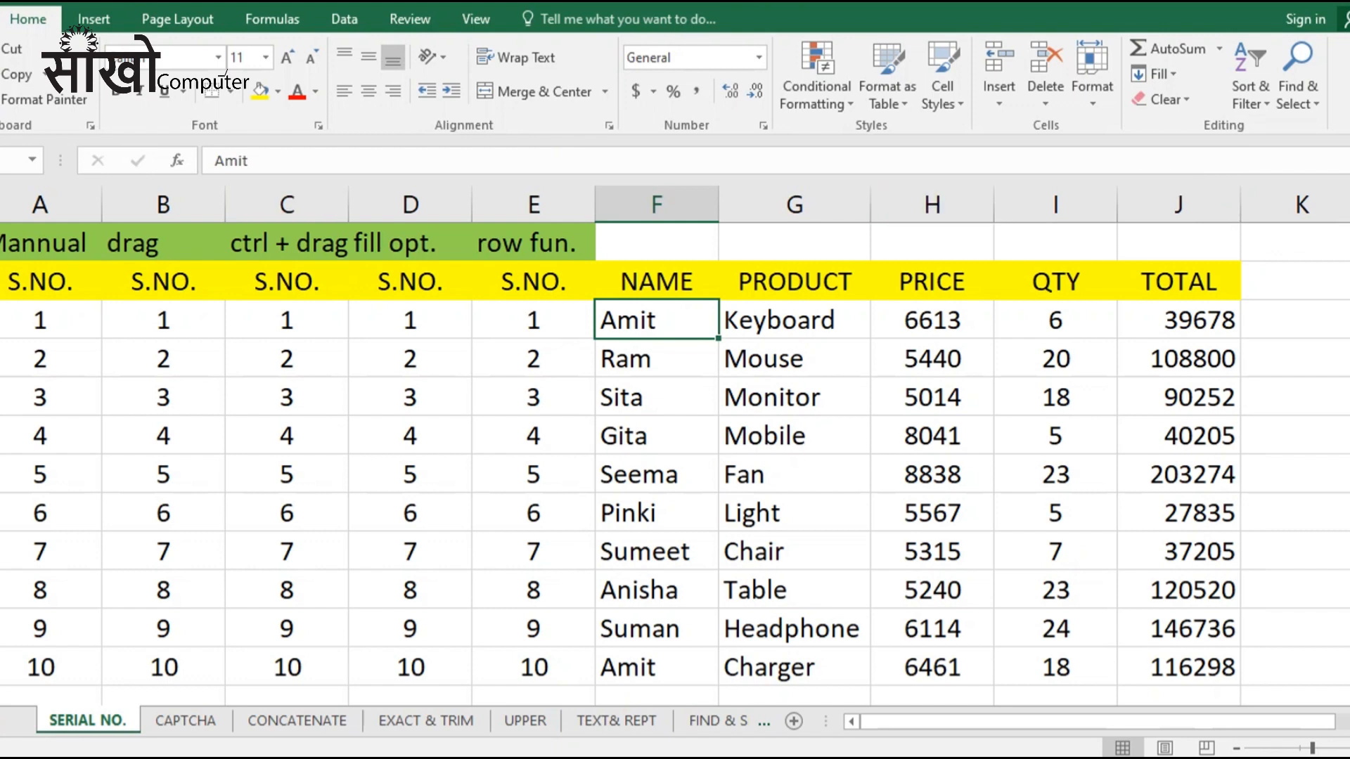
# Step: Delete rows 4 to 7 from the SERIAL NO. table and compare the numbering in columns A to D with the row-function column E
pyautogui.click(40, 321)
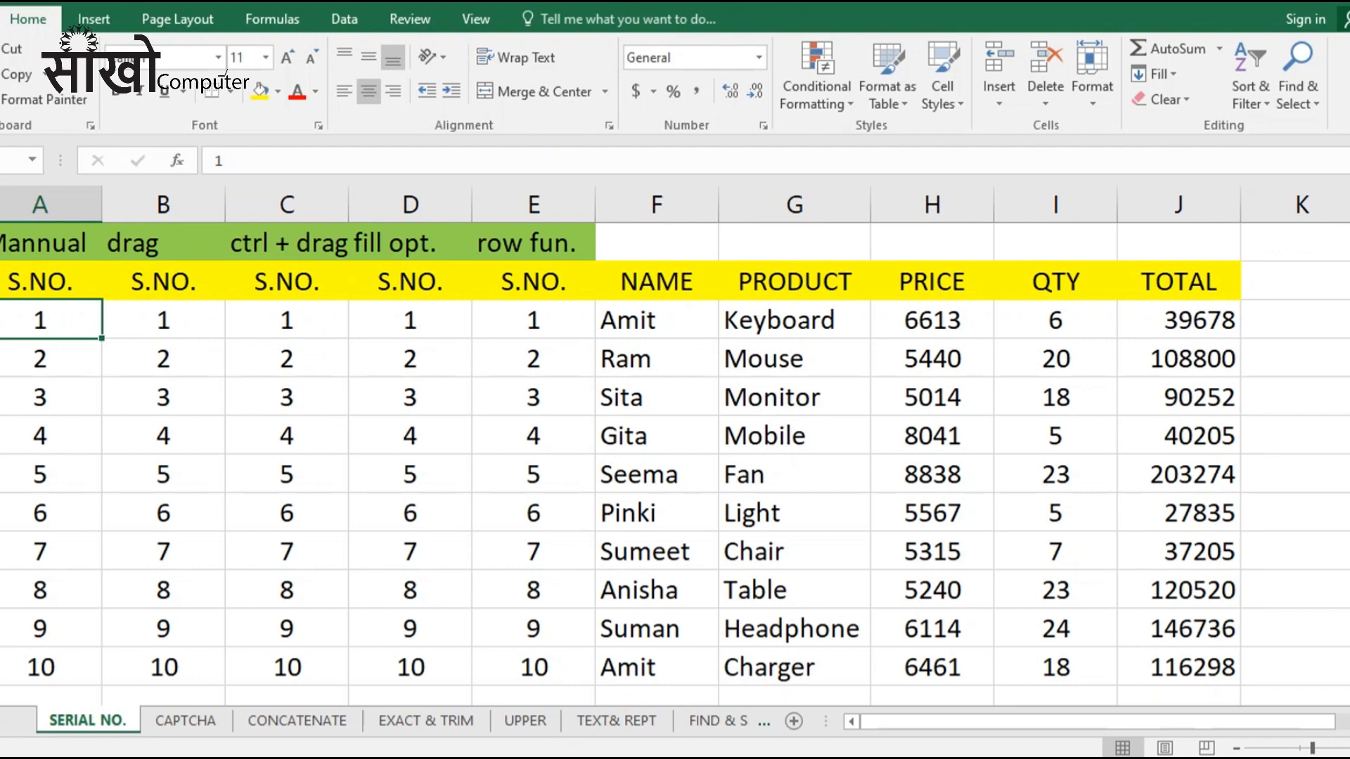
pyautogui.moveTo(0, 360); pyautogui.dragTo(0, 475)
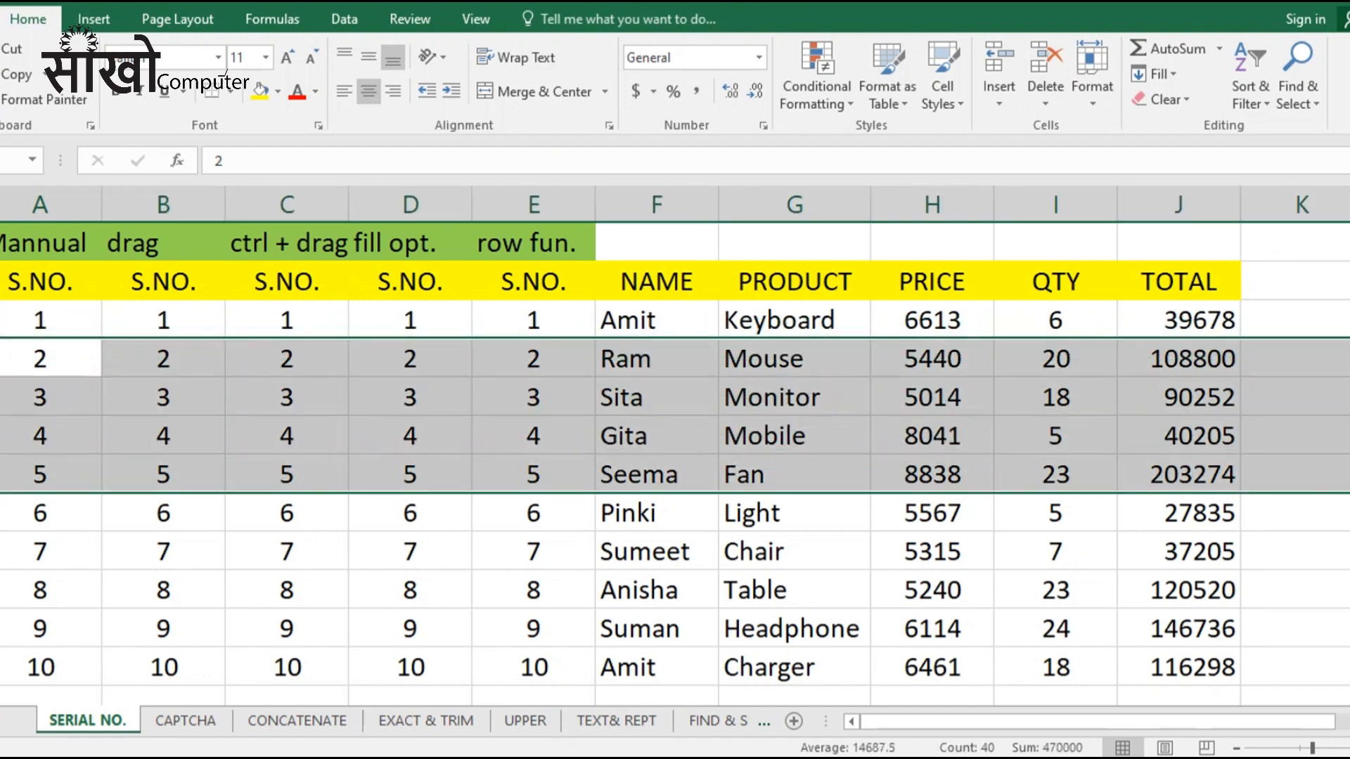
pyautogui.rightClick(0, 439)
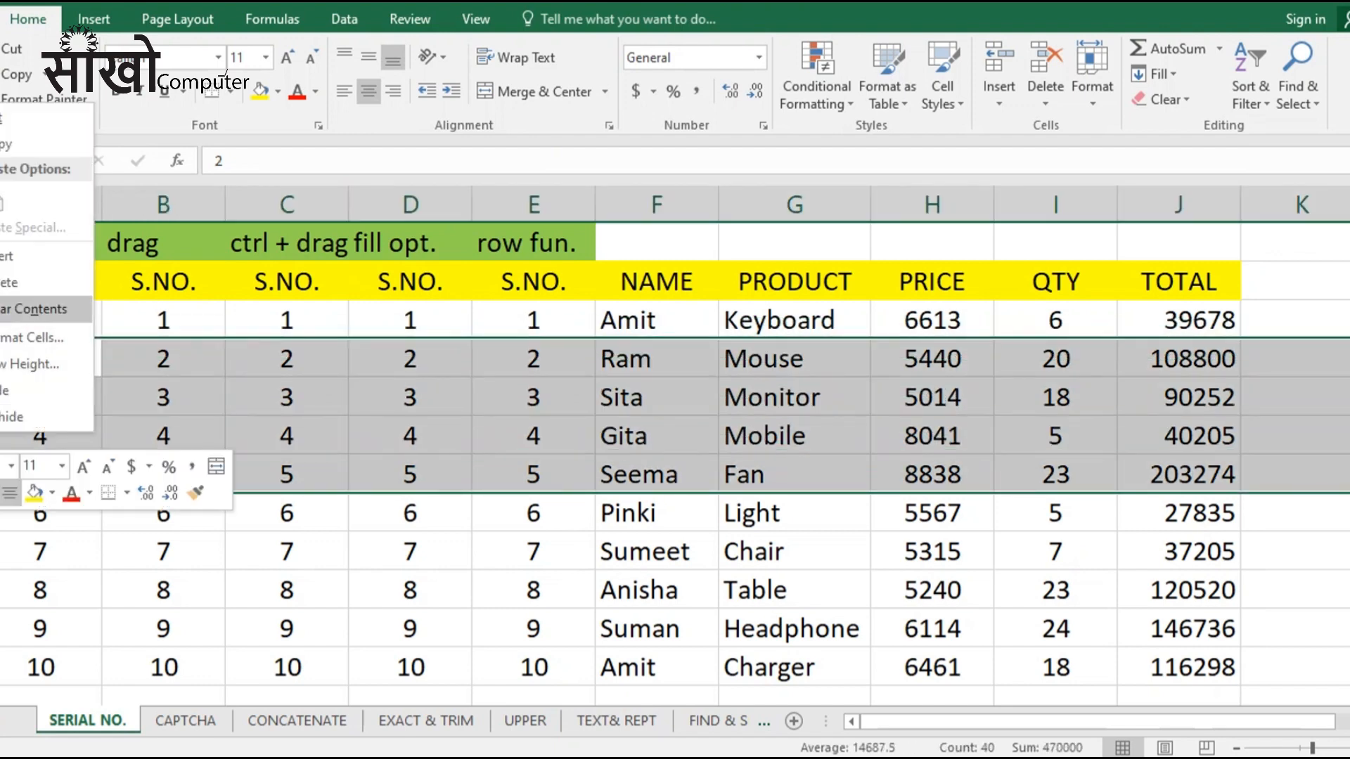
pyautogui.click(8, 282)
pyautogui.click(287, 474)
pyautogui.moveTo(40, 320); pyautogui.dragTo(410, 513)
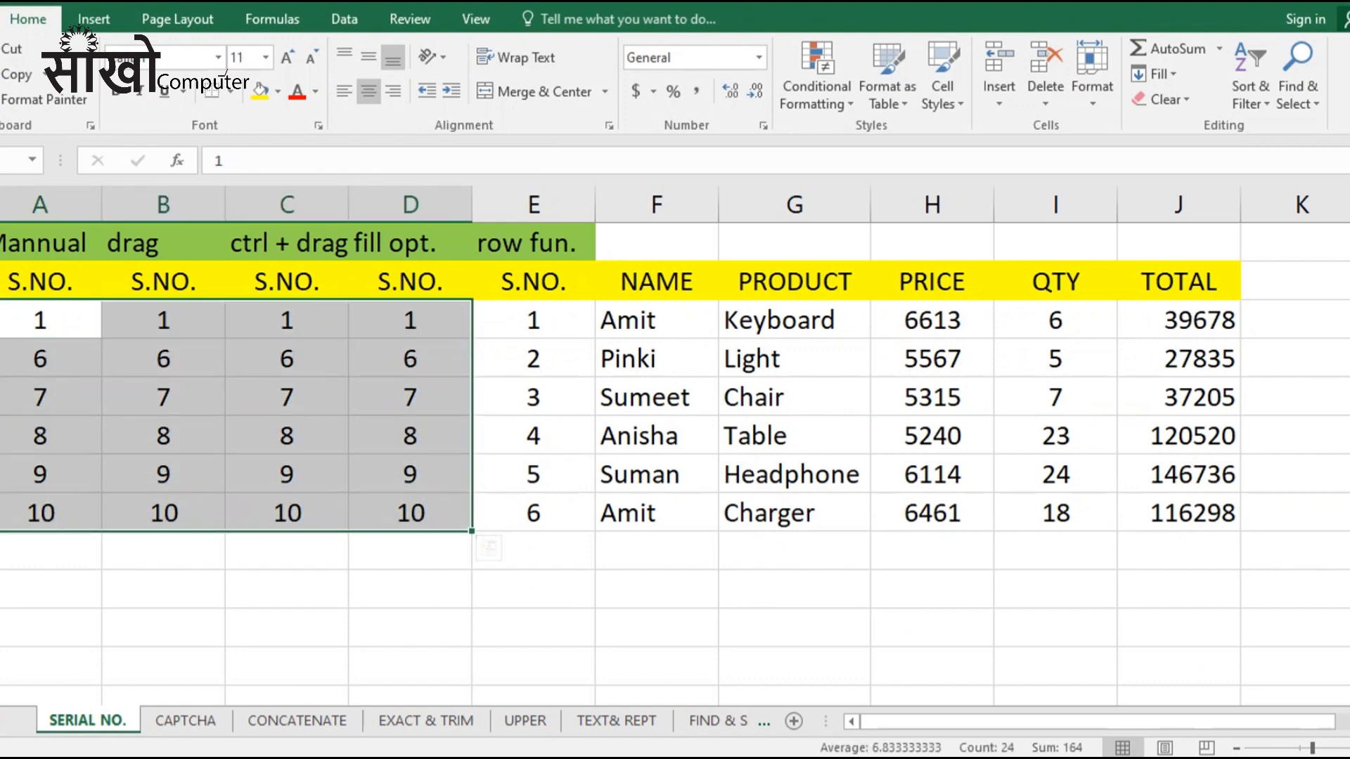
pyautogui.moveTo(532, 320); pyautogui.dragTo(532, 513)
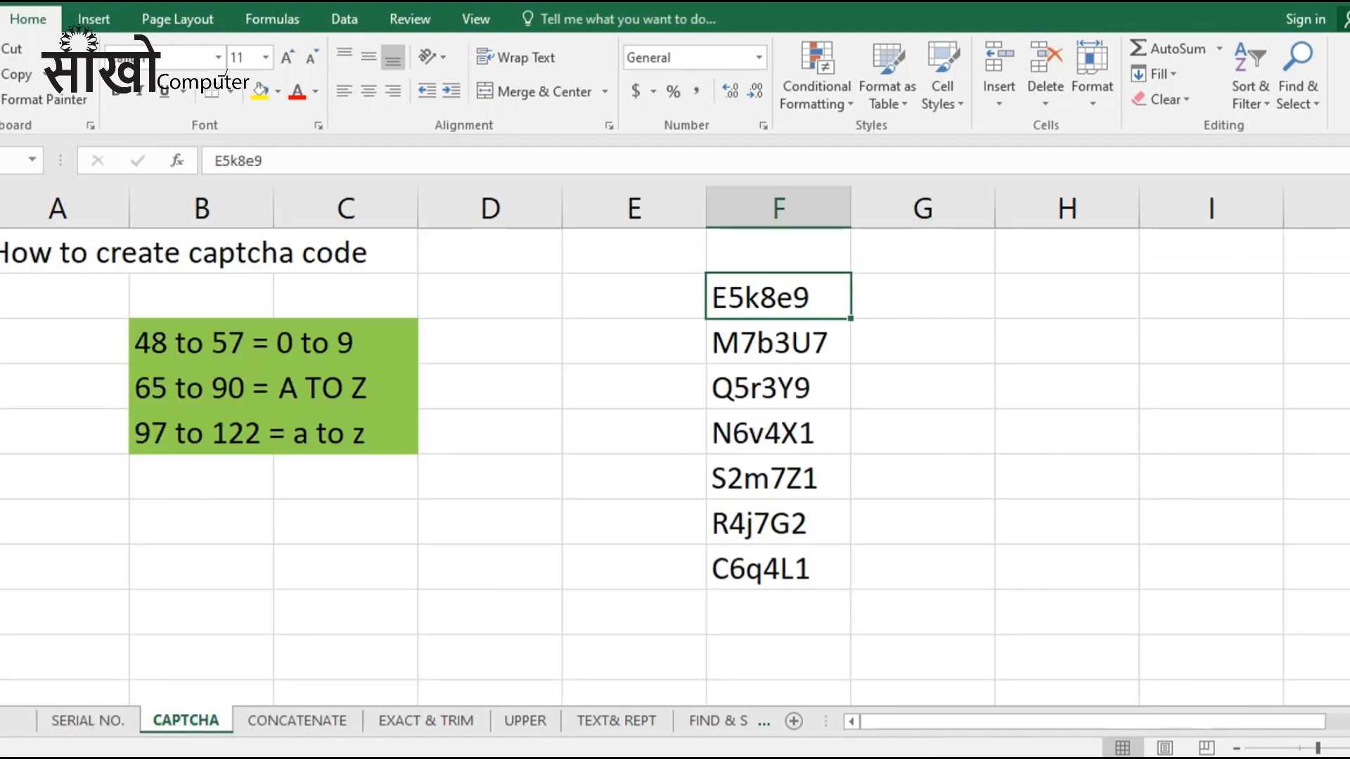
# Step: Examine the captcha formula in F3, recalculate the sheet repeatedly to regenerate the random codes, and review the character-code ranges
pyautogui.click(778, 343)
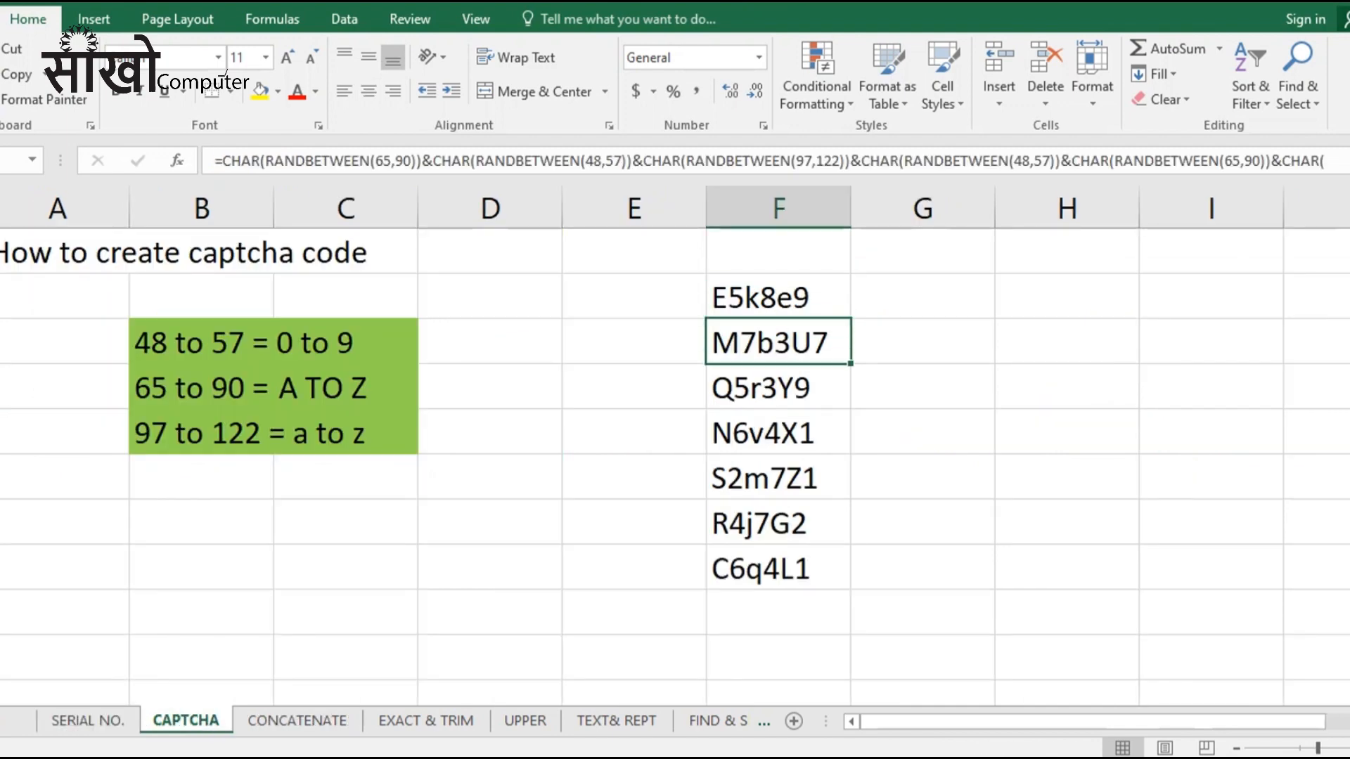
pyautogui.click(922, 342)
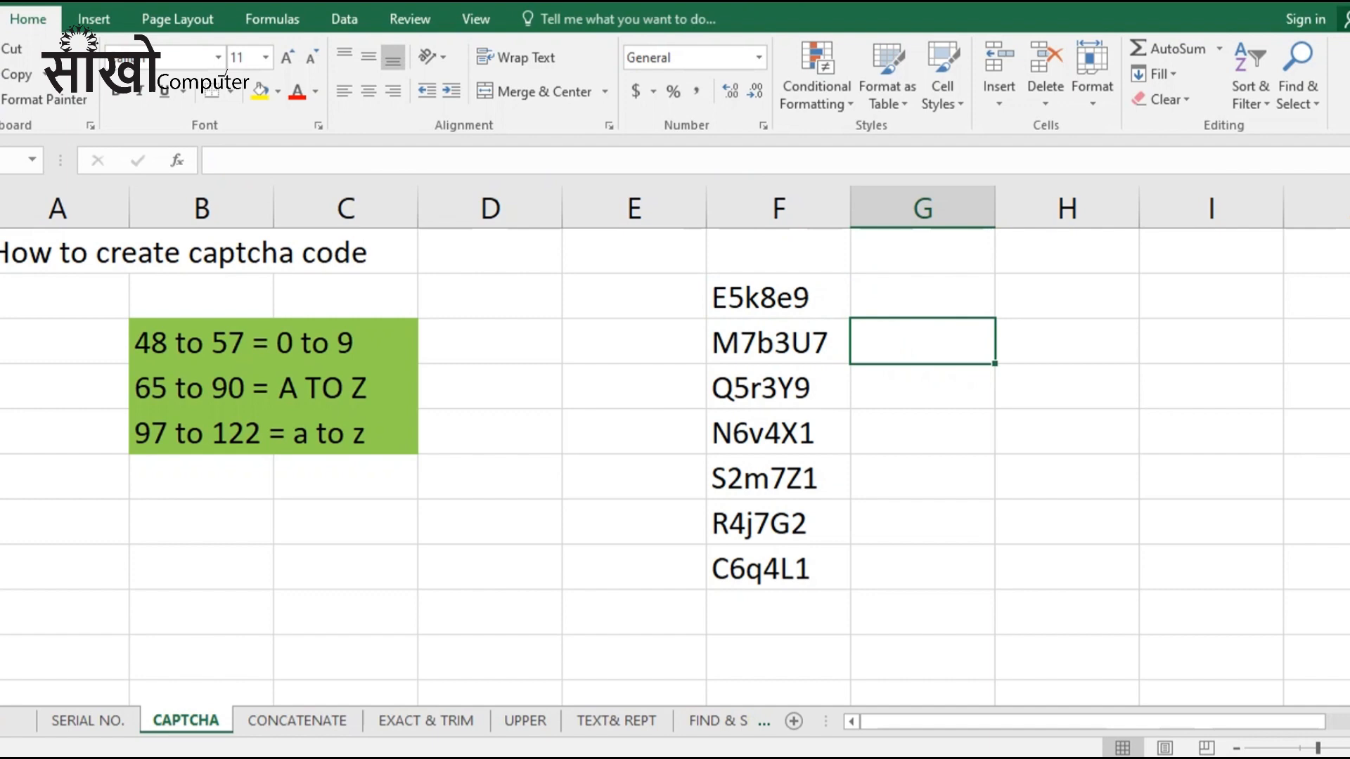
pyautogui.press('F9')
pyautogui.press('F9')
pyautogui.press('F9')
pyautogui.press('F9')
pyautogui.press('F9')
pyautogui.press('F9')
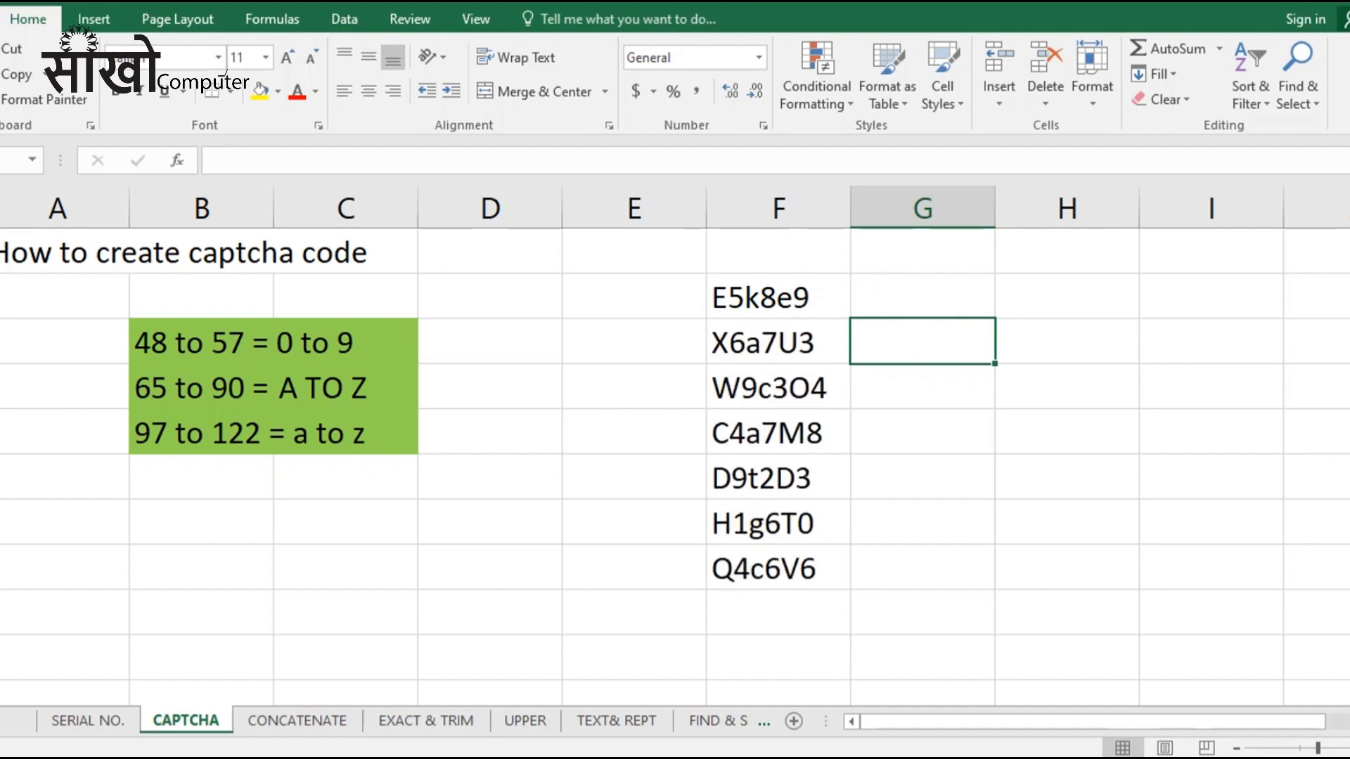
pyautogui.press('F9')
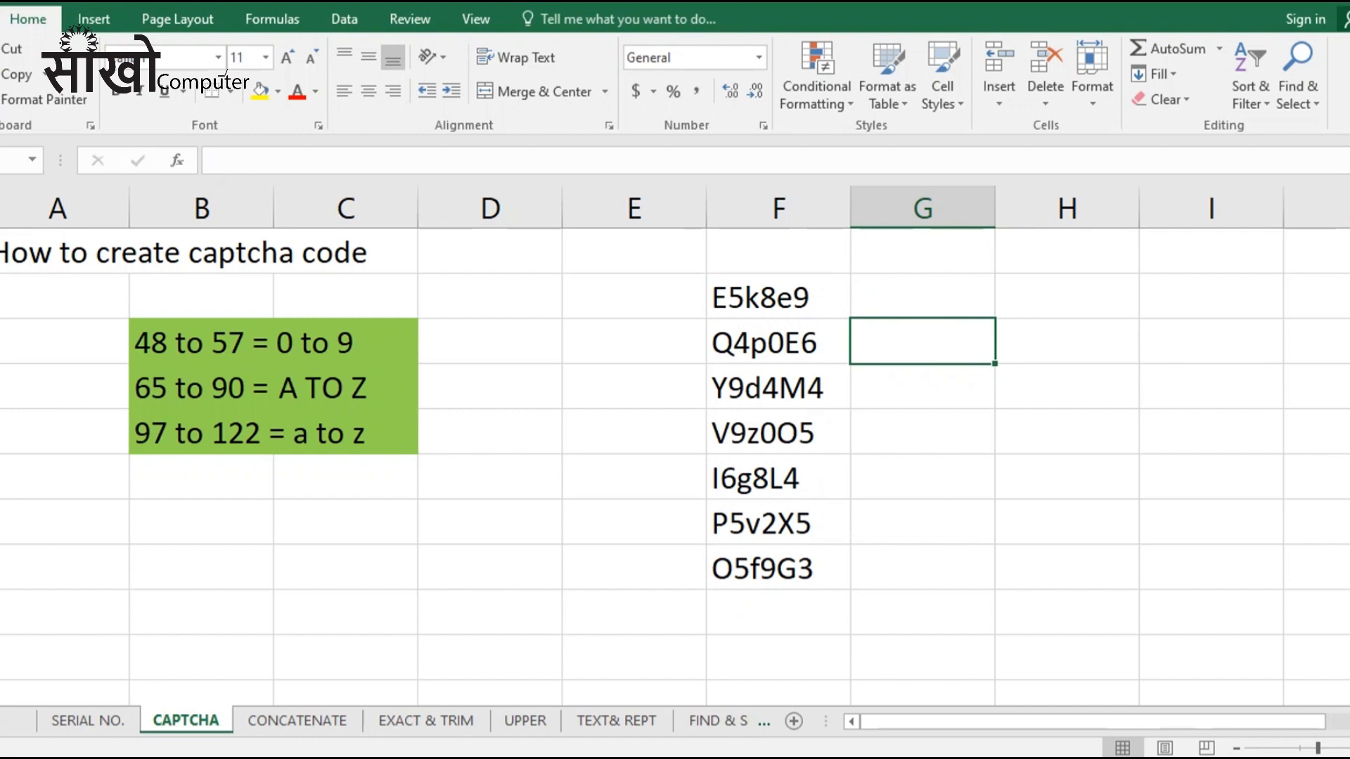
pyautogui.moveTo(70, 343); pyautogui.dragTo(351, 433)
pyautogui.click(490, 432)
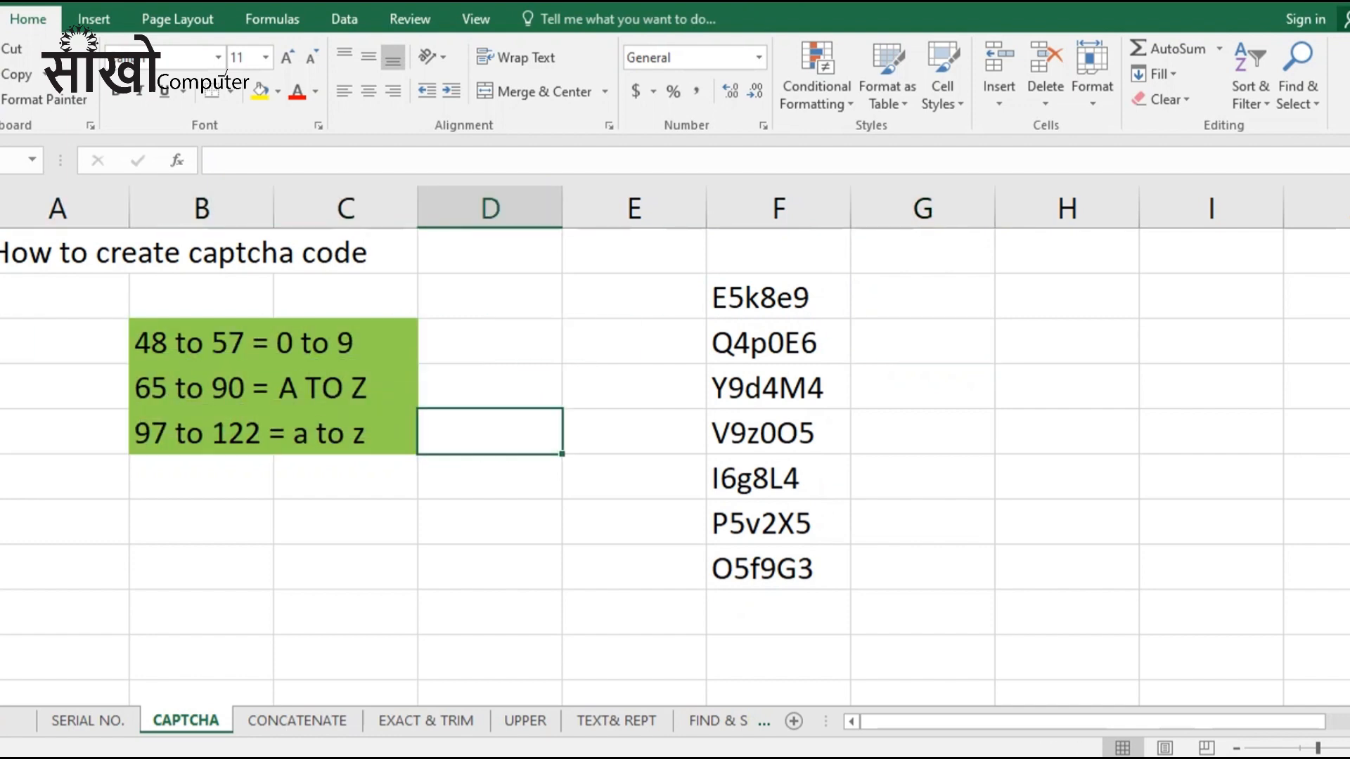
# Step: Examine the formulas that join the text of columns C and D on the CONCATENATE sheet
pyautogui.click(296, 720)
pyautogui.click(496, 553)
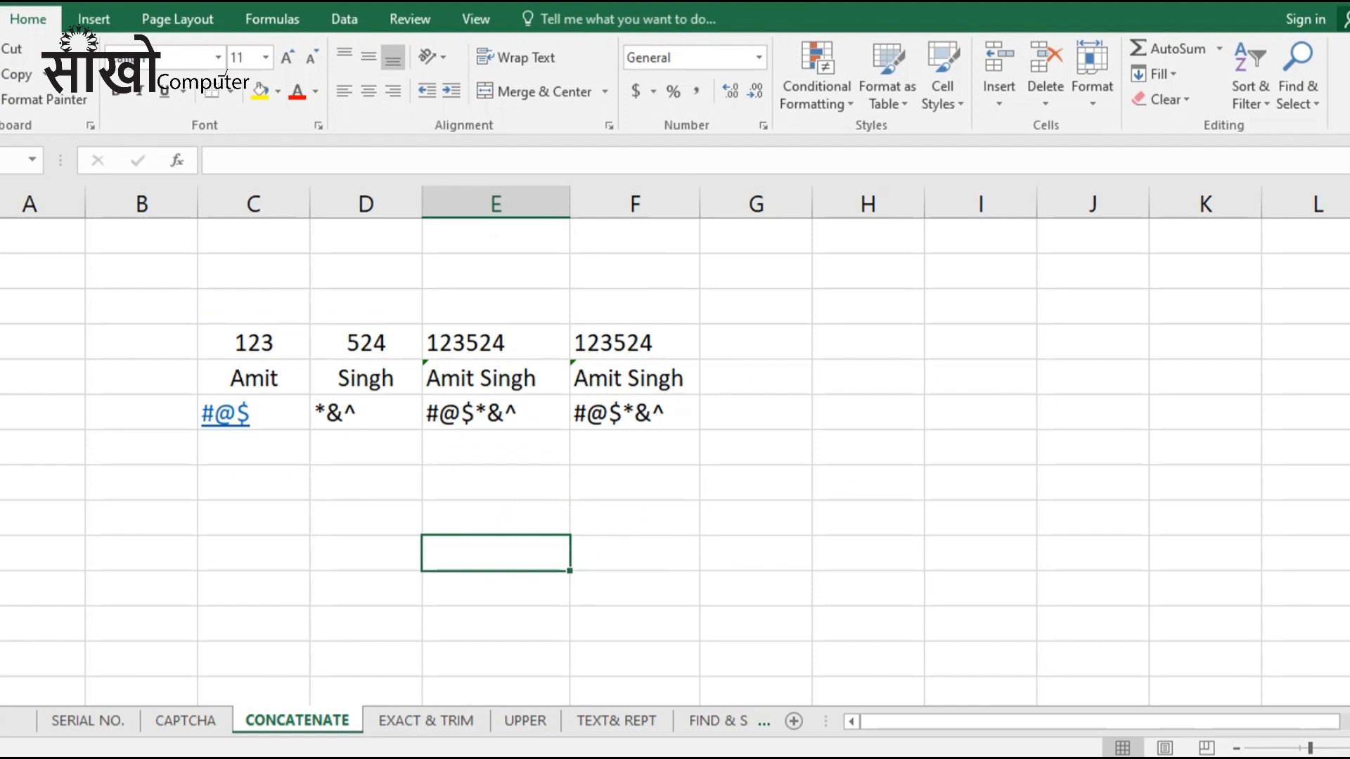
pyautogui.click(495, 342)
pyautogui.click(634, 378)
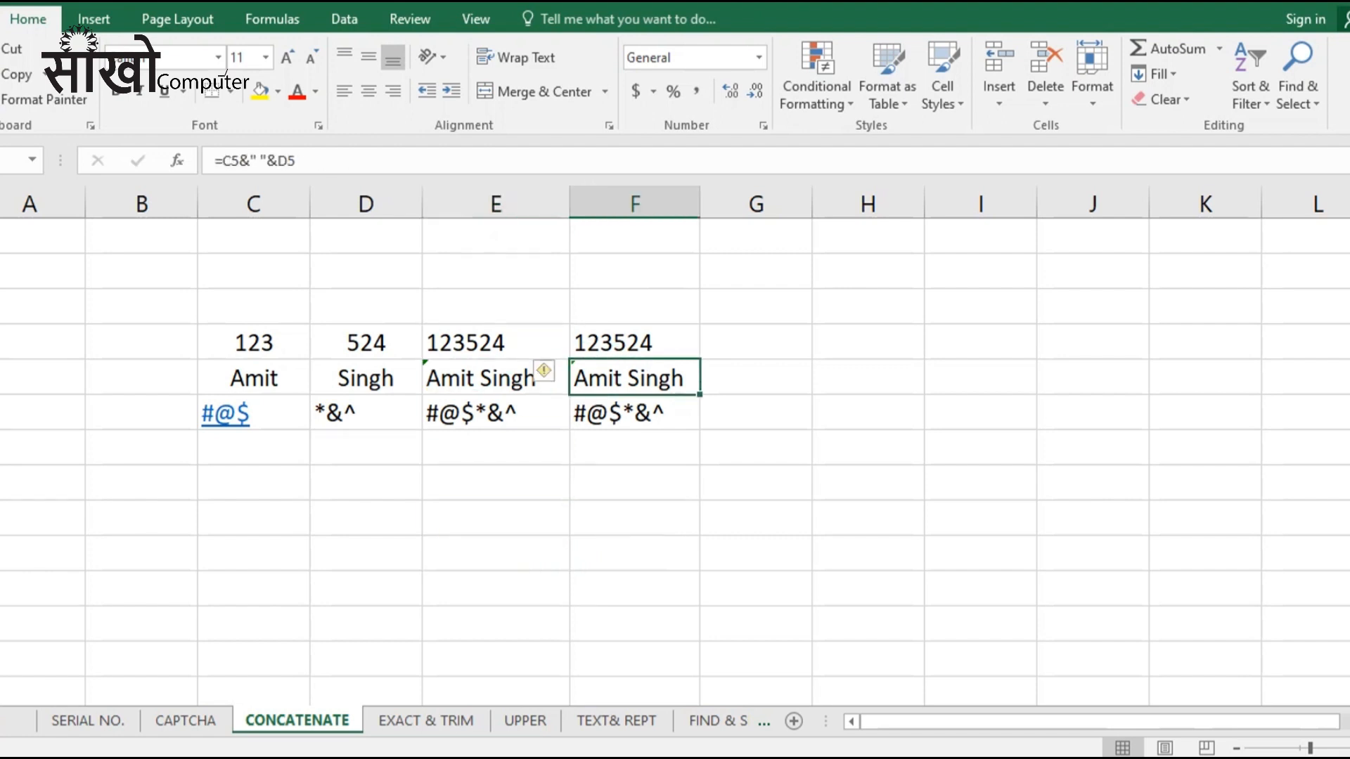
pyautogui.click(635, 519)
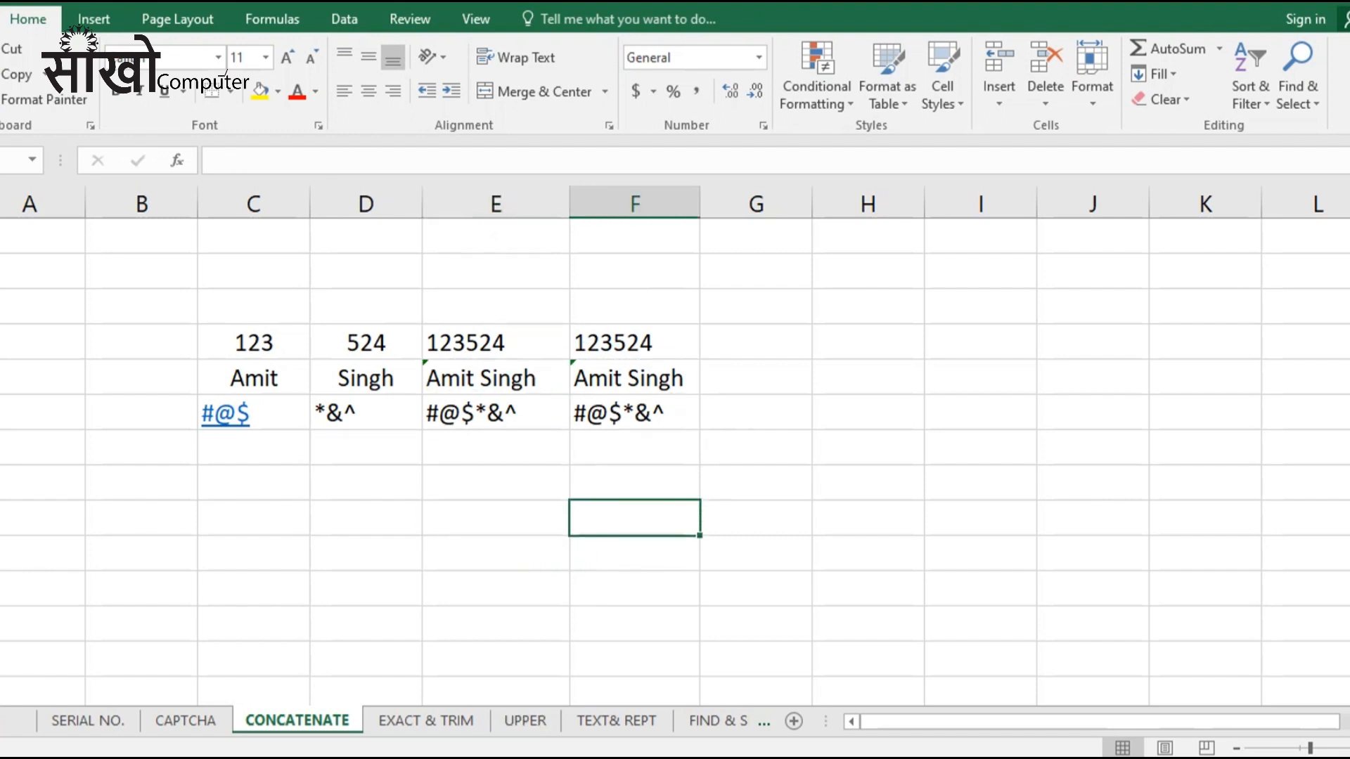
# Step: On the EXACT & TRIM sheet, compare the value pairs in columns C and D with their EXACT formula results in column E
pyautogui.hotkey('ctrl', 'pagedown')
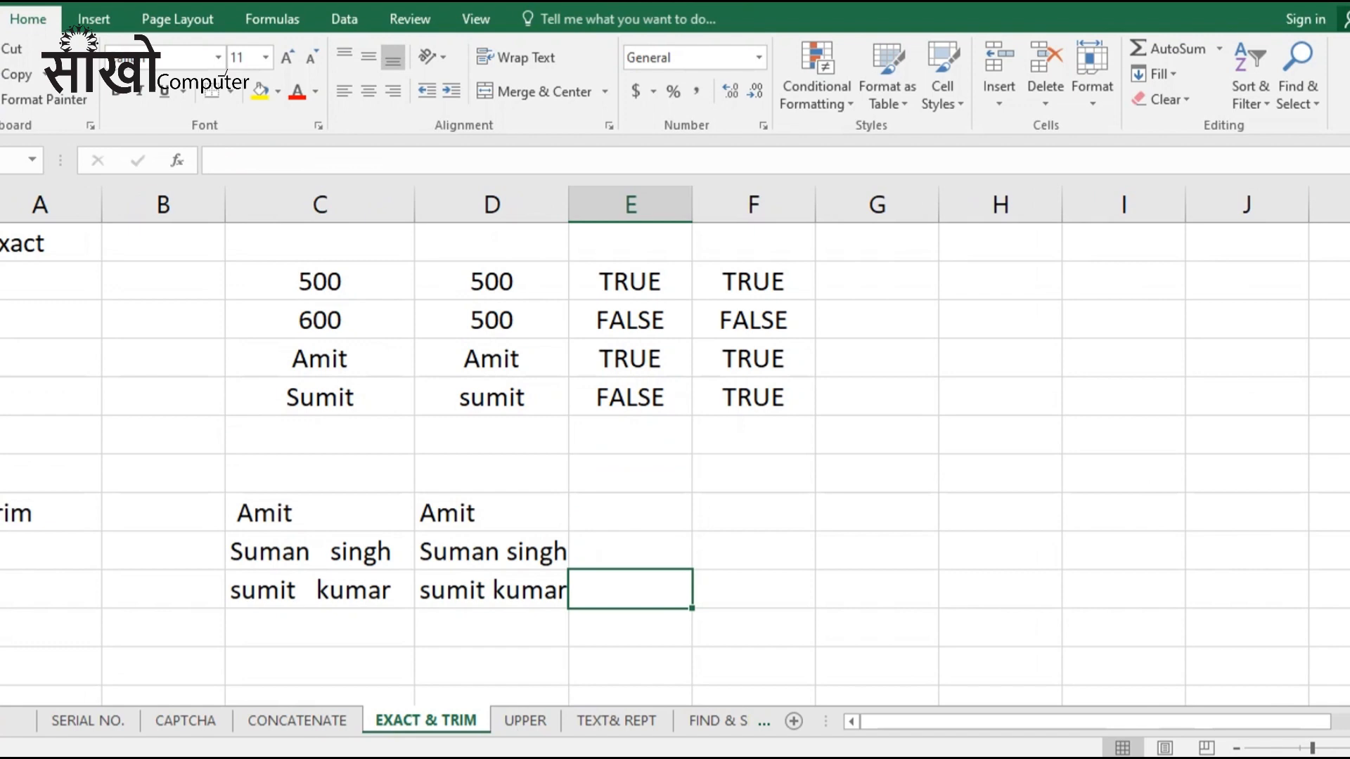
pyautogui.hotkey('ctrl', 'Up')
pyautogui.hotkey('ctrl', 'Up')
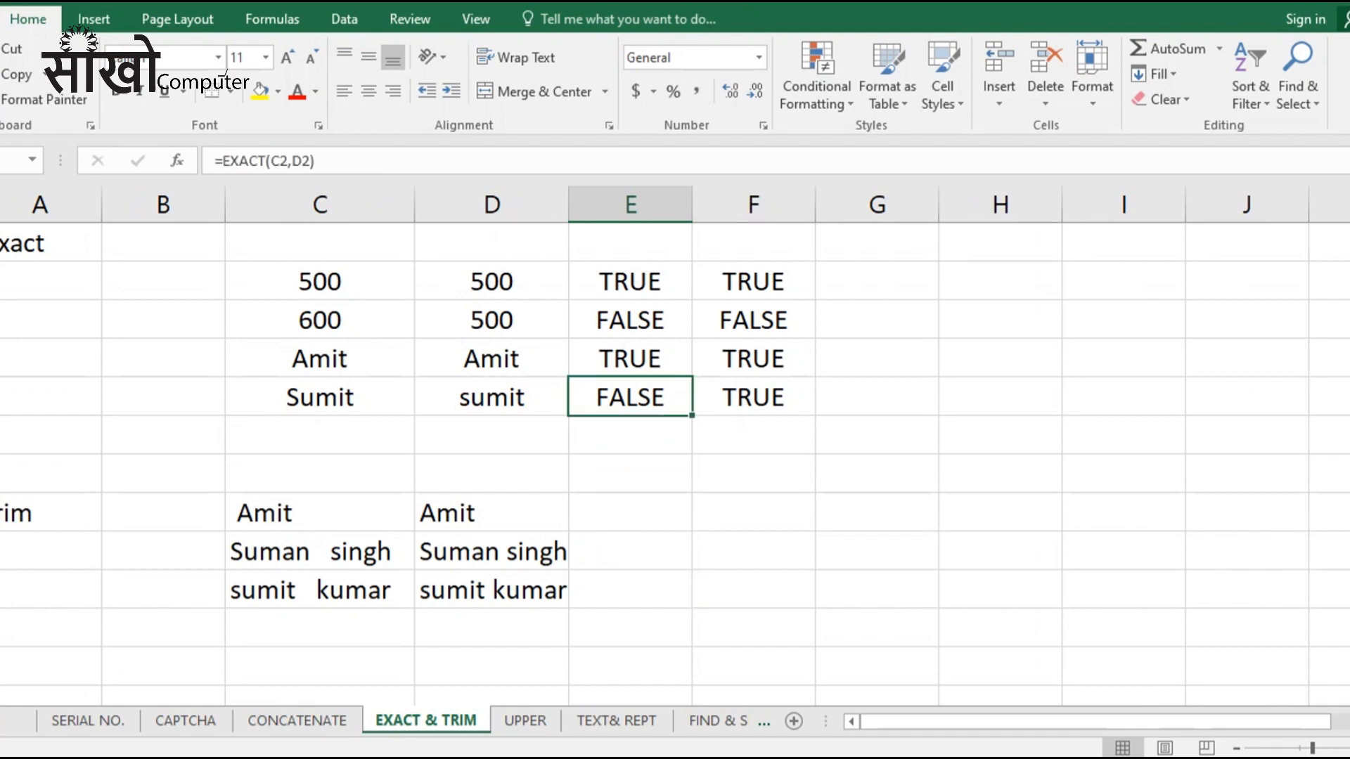
pyautogui.press('Left')
pyautogui.press('Left')
pyautogui.press('Right')
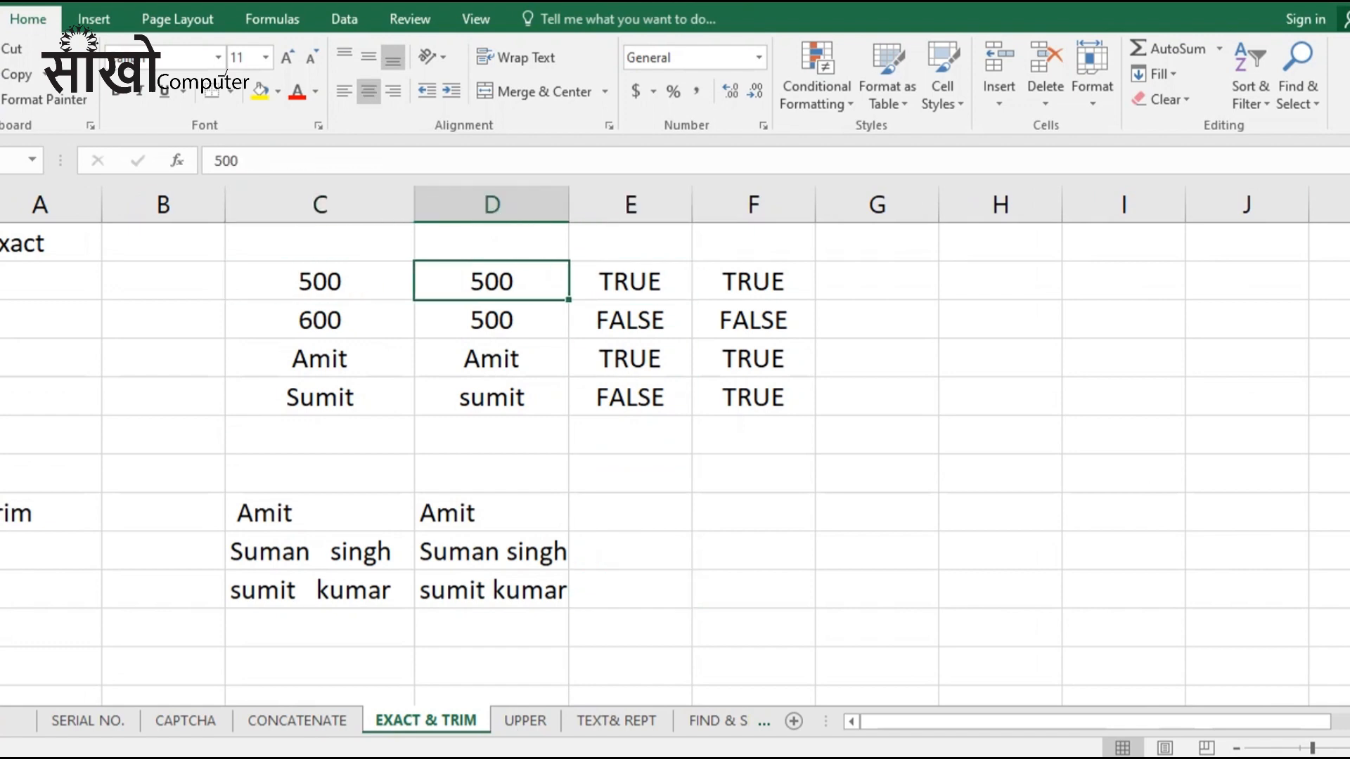
pyautogui.press('Right')
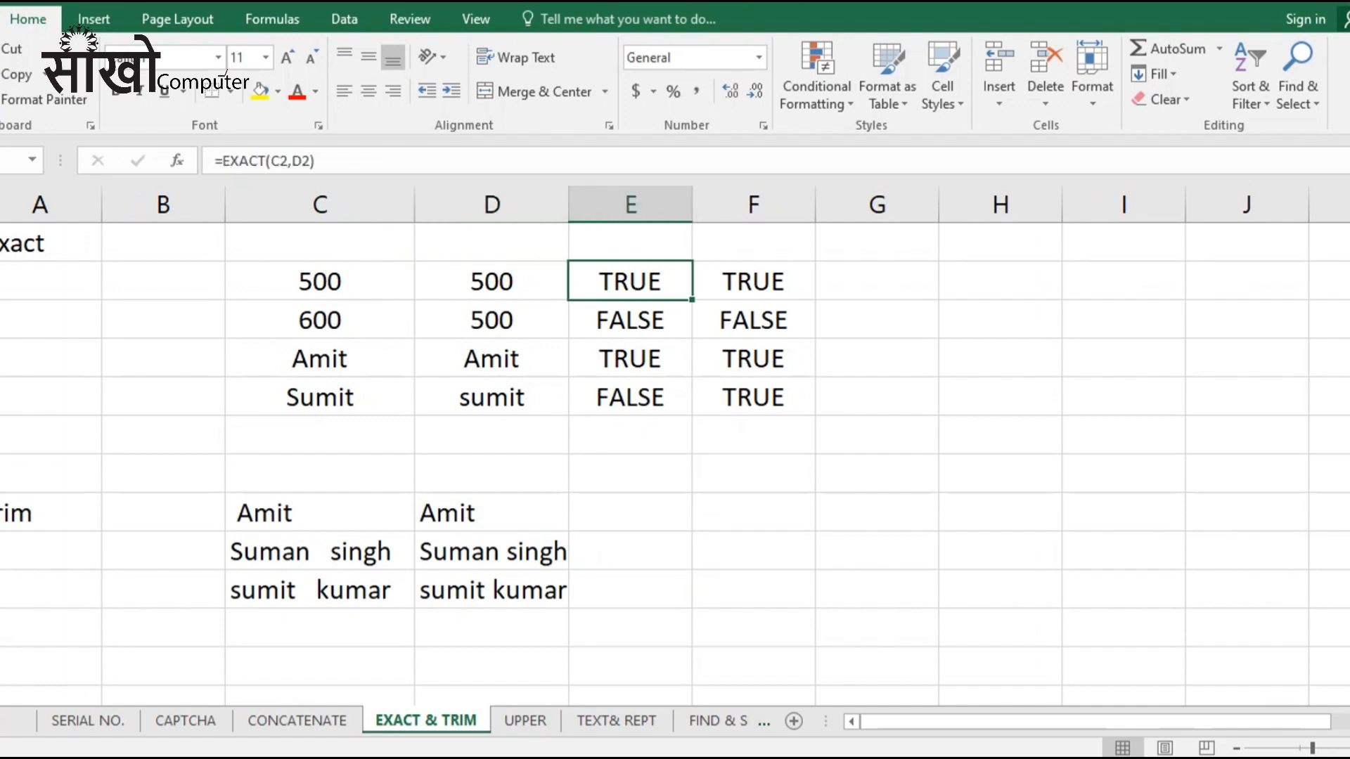
pyautogui.click(320, 320)
pyautogui.press('Right')
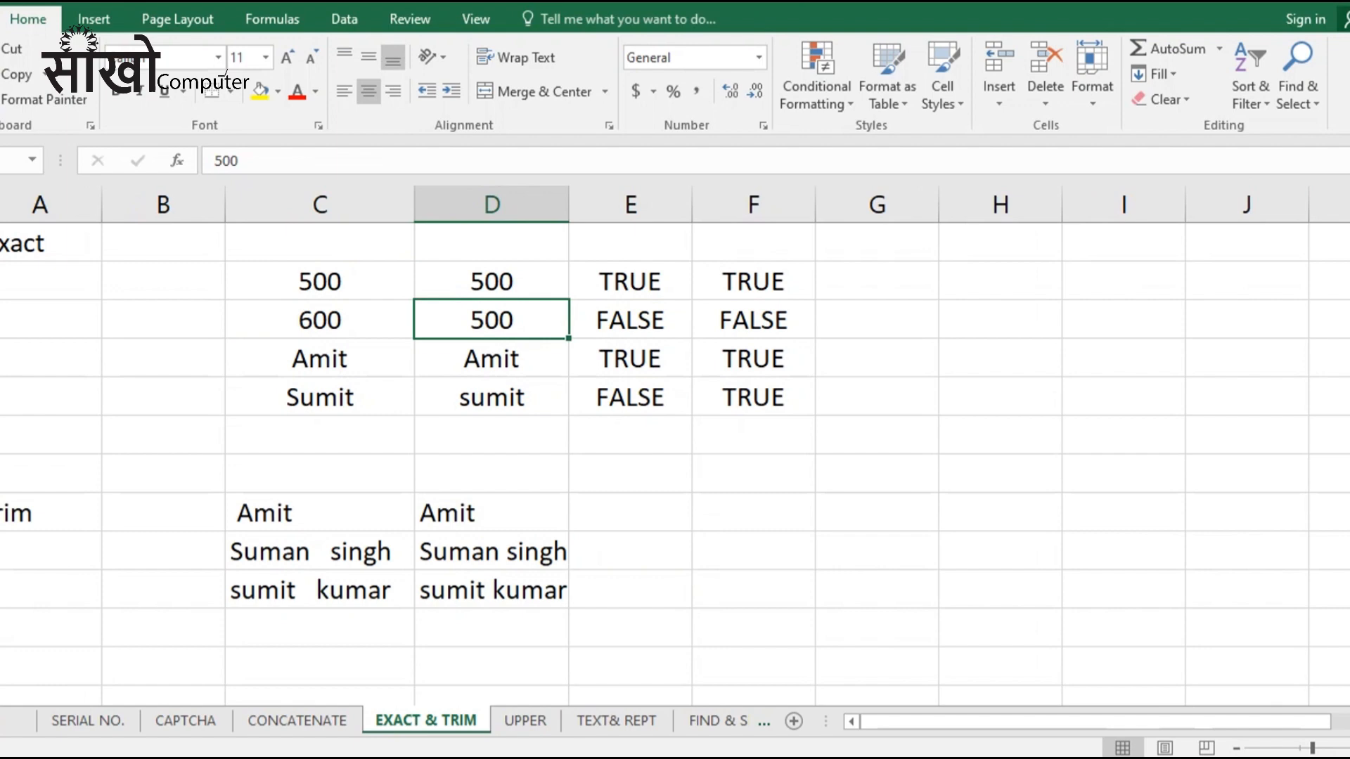
pyautogui.press('XF86AudioLowerVolume')
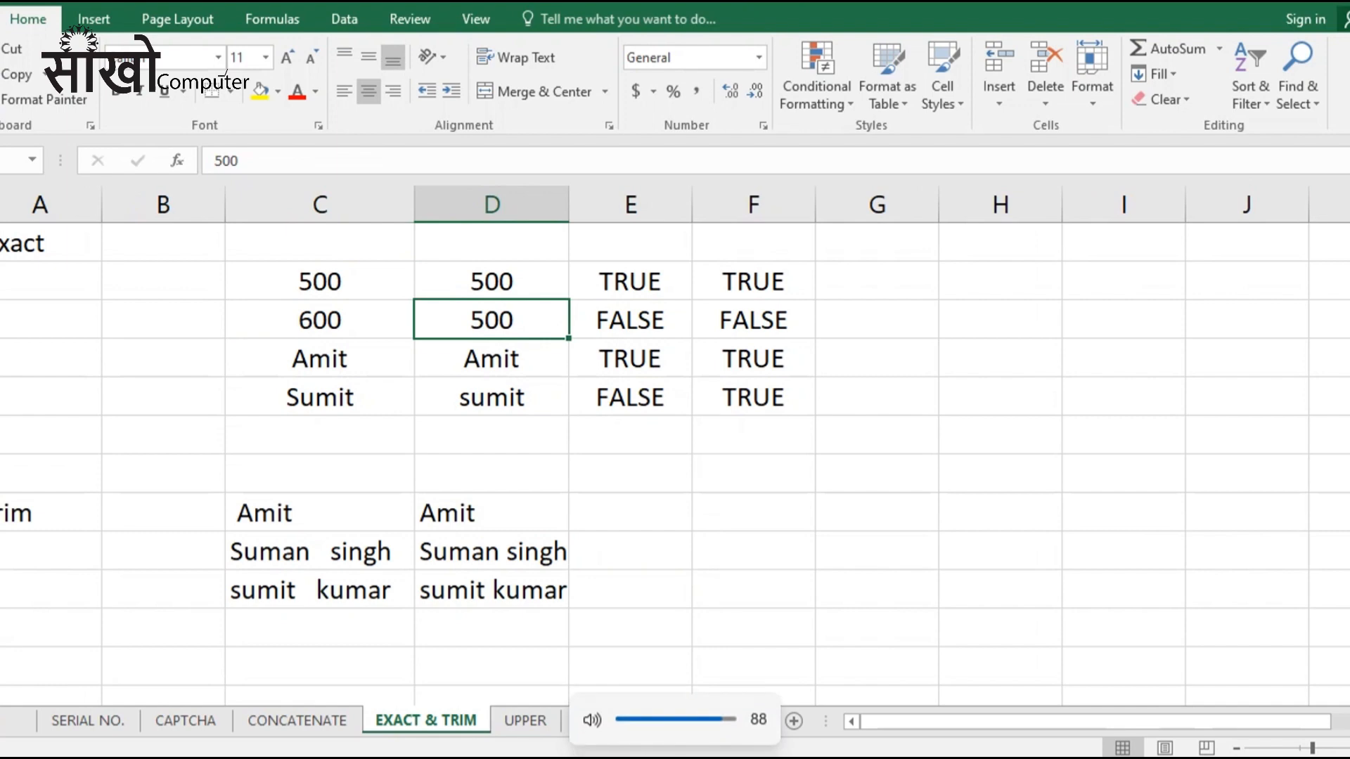
pyautogui.click(754, 589)
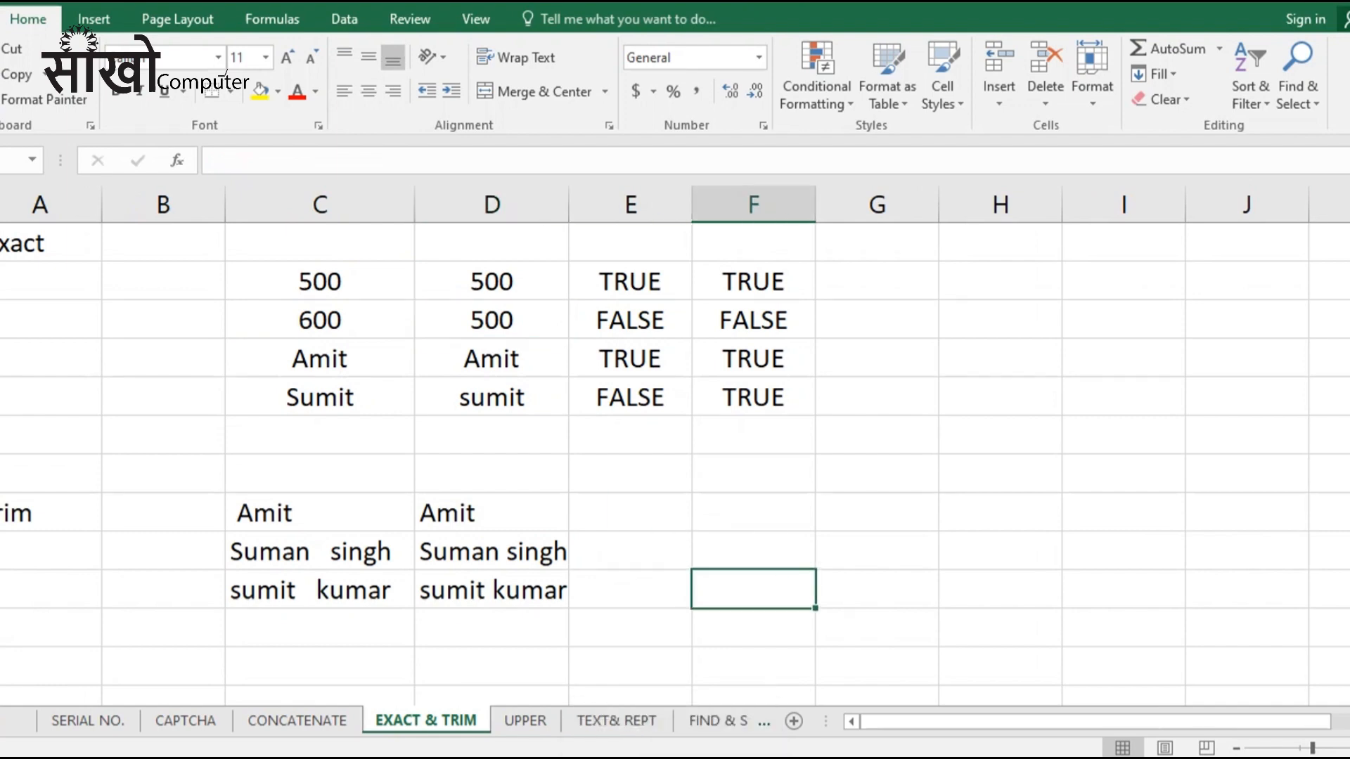
# Step: Widen column D slightly to fit its text and compare the unevenly spaced names in column C with their TRIM results
pyautogui.moveTo(569, 204); pyautogui.dragTo(581, 204)
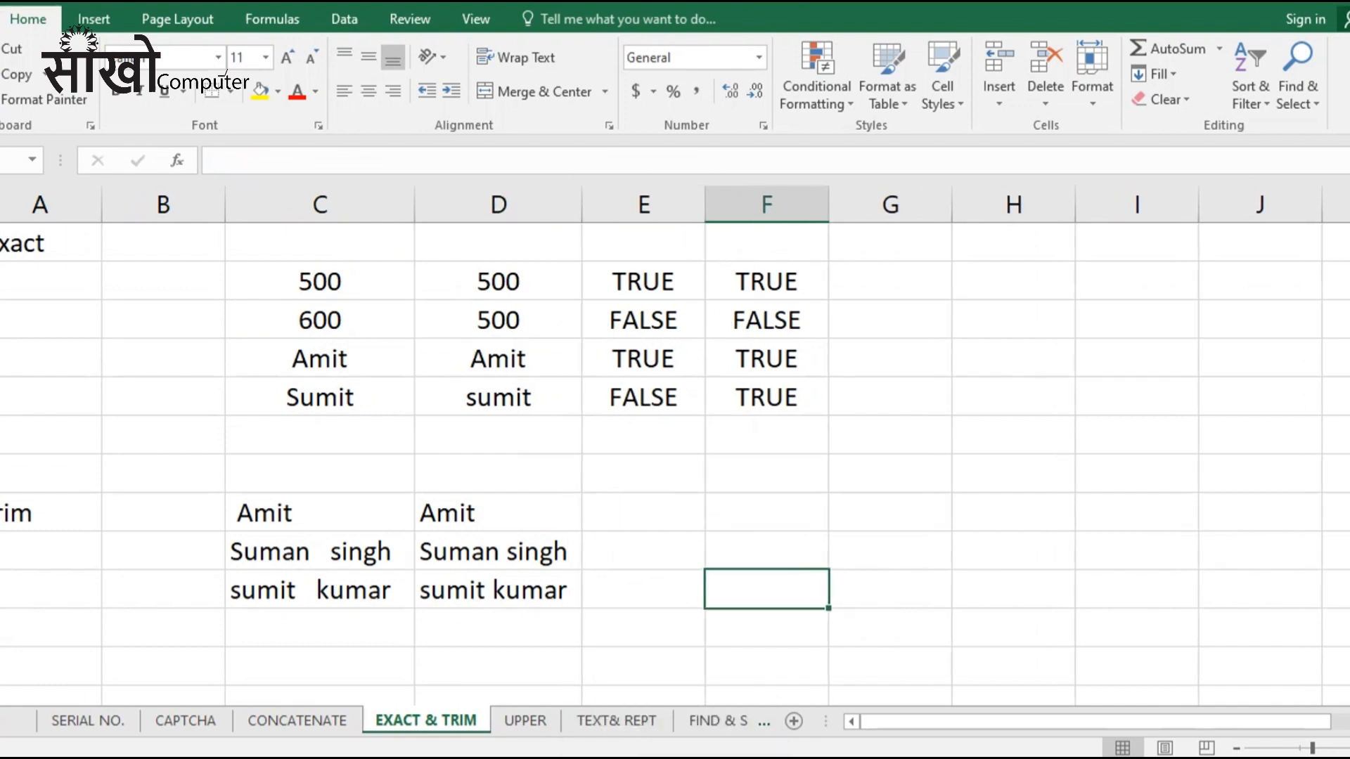
pyautogui.click(320, 551)
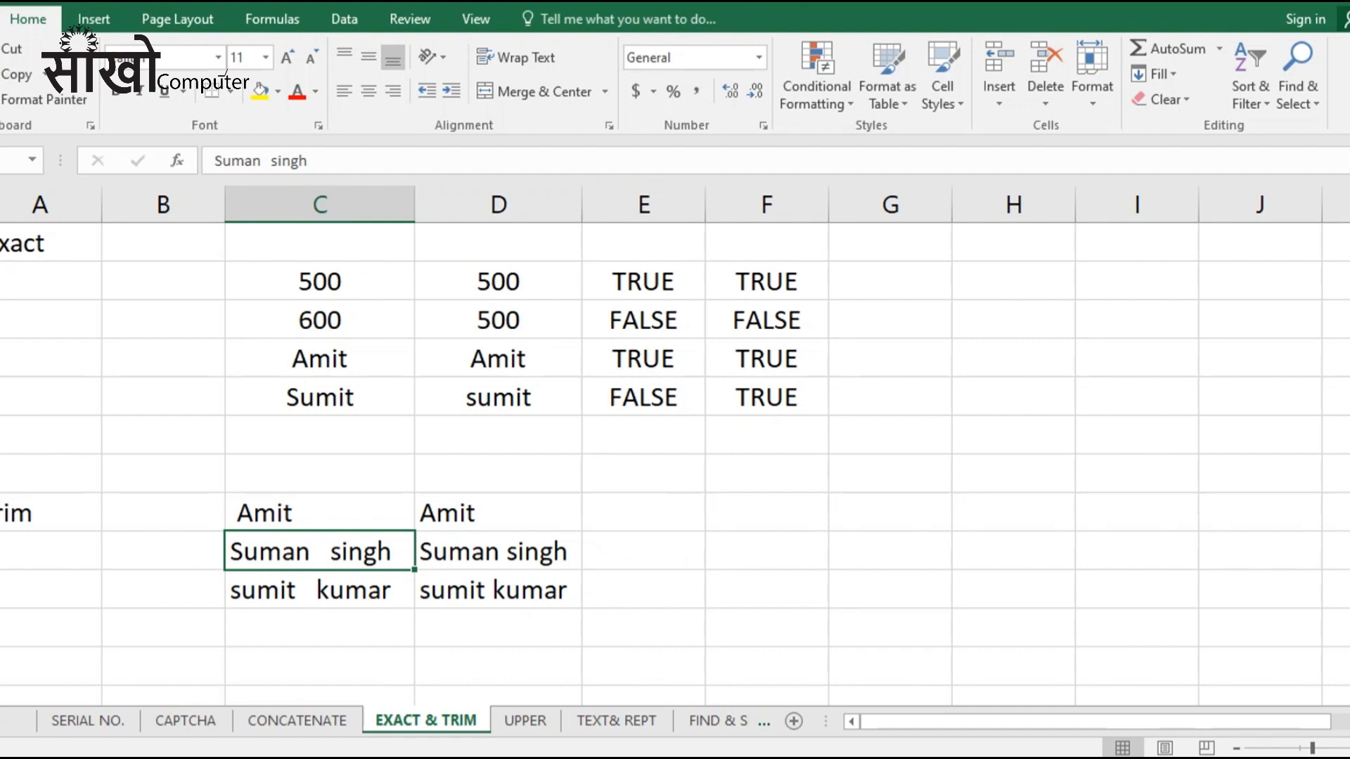
pyautogui.click(320, 513)
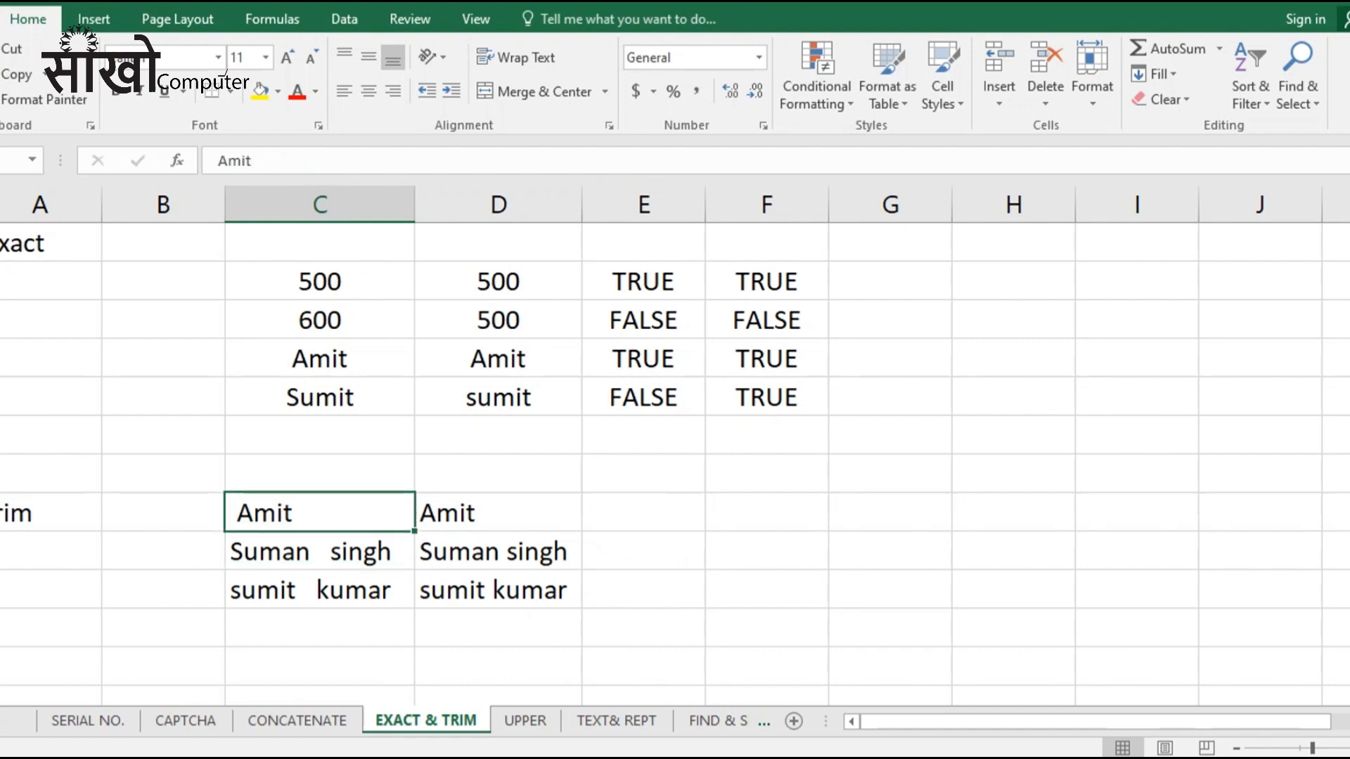
pyautogui.moveTo(498, 513); pyautogui.dragTo(498, 590)
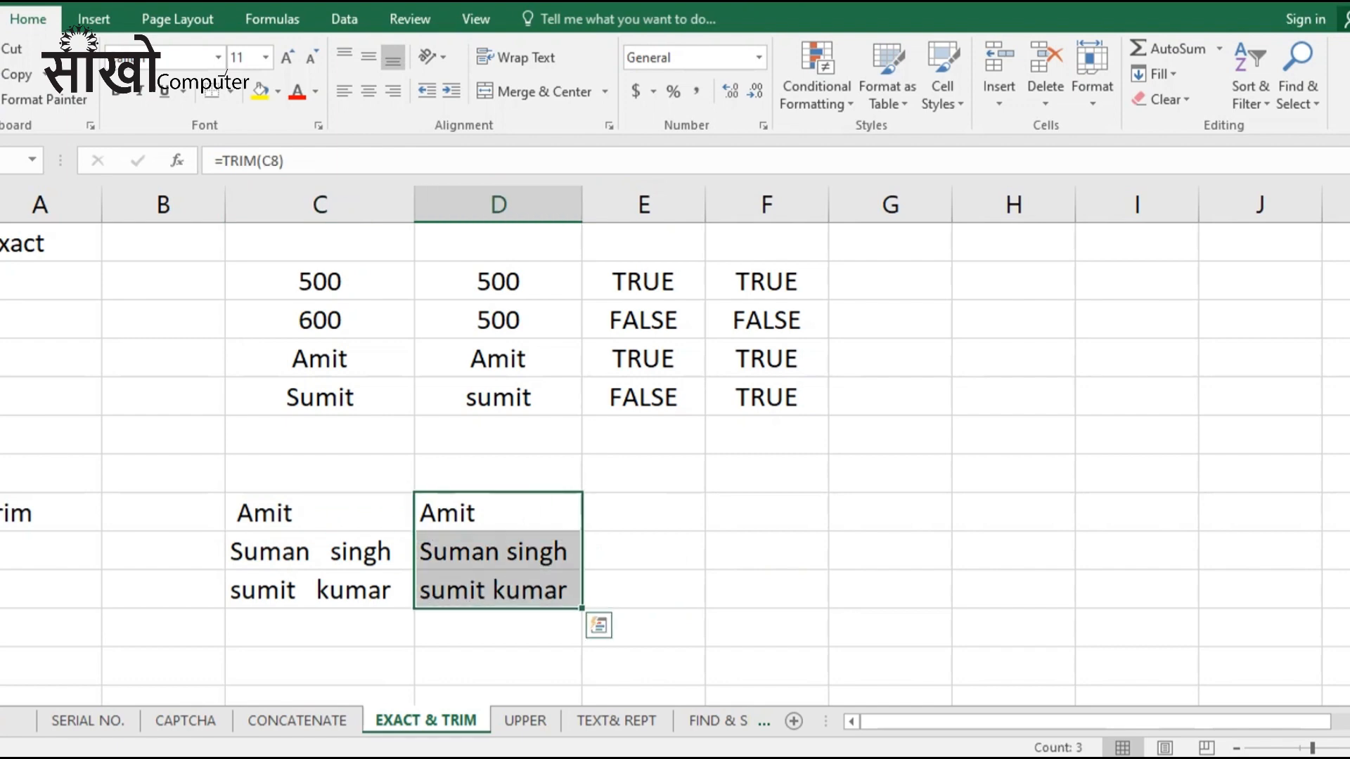
# Step: On the UPPER sheet, compare the original Name column with its UPPER, LOWER and PROPER versions
pyautogui.click(525, 721)
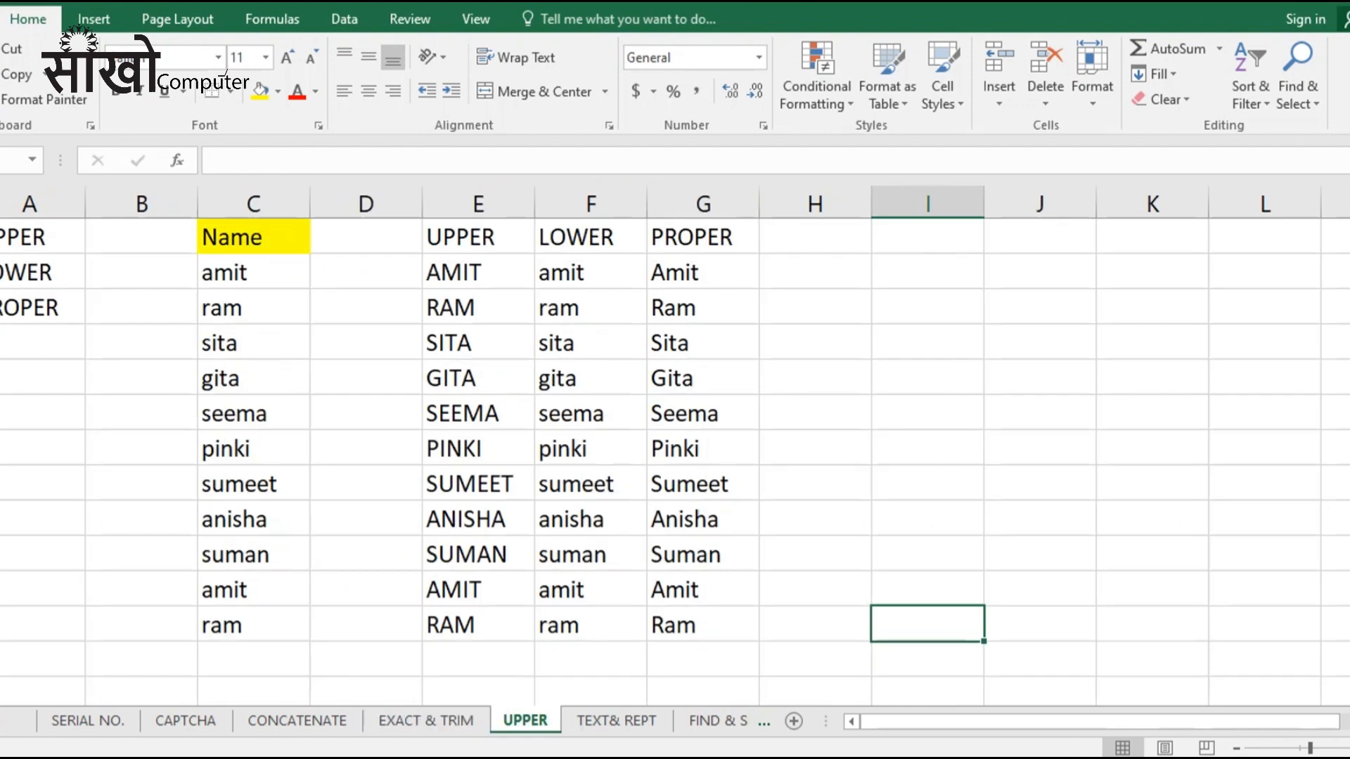
pyautogui.moveTo(42, 237); pyautogui.dragTo(42, 307)
pyautogui.moveTo(253, 237); pyautogui.dragTo(253, 624)
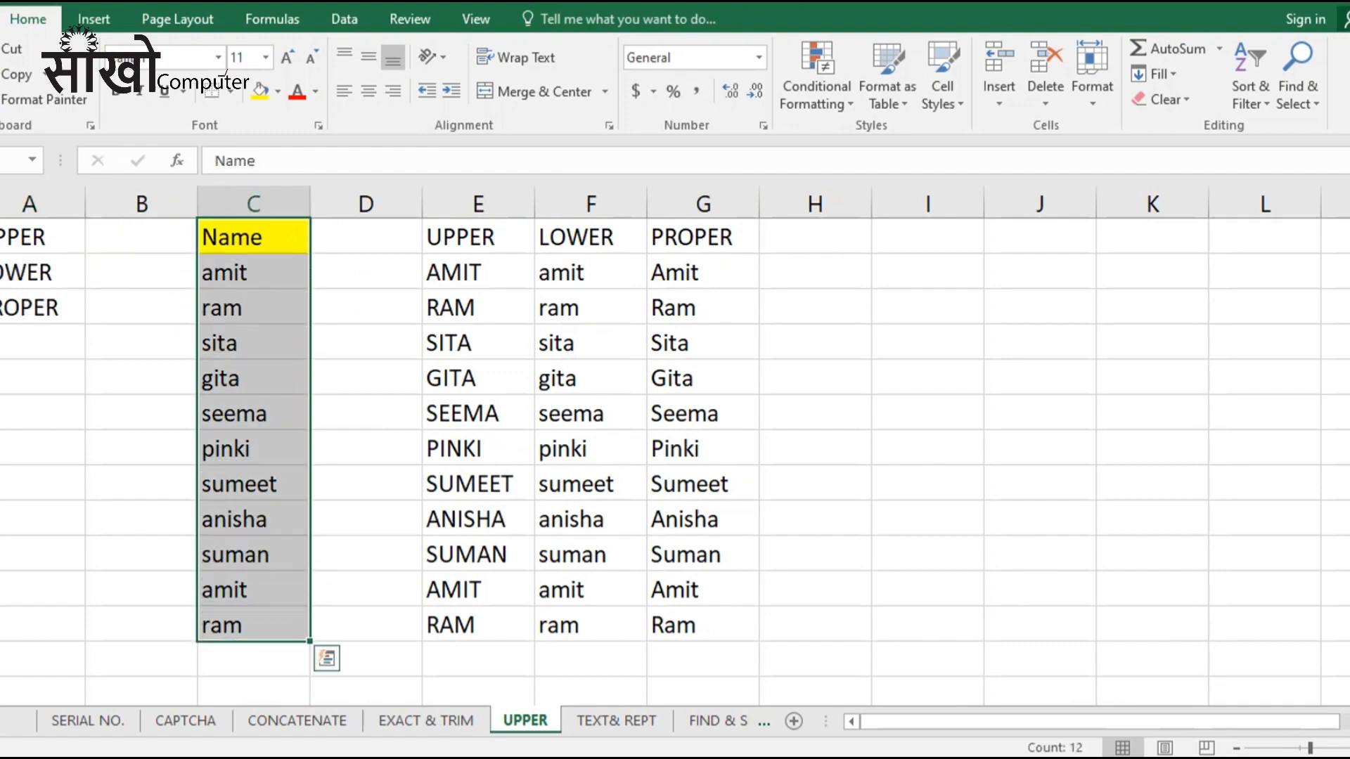
pyautogui.click(253, 519)
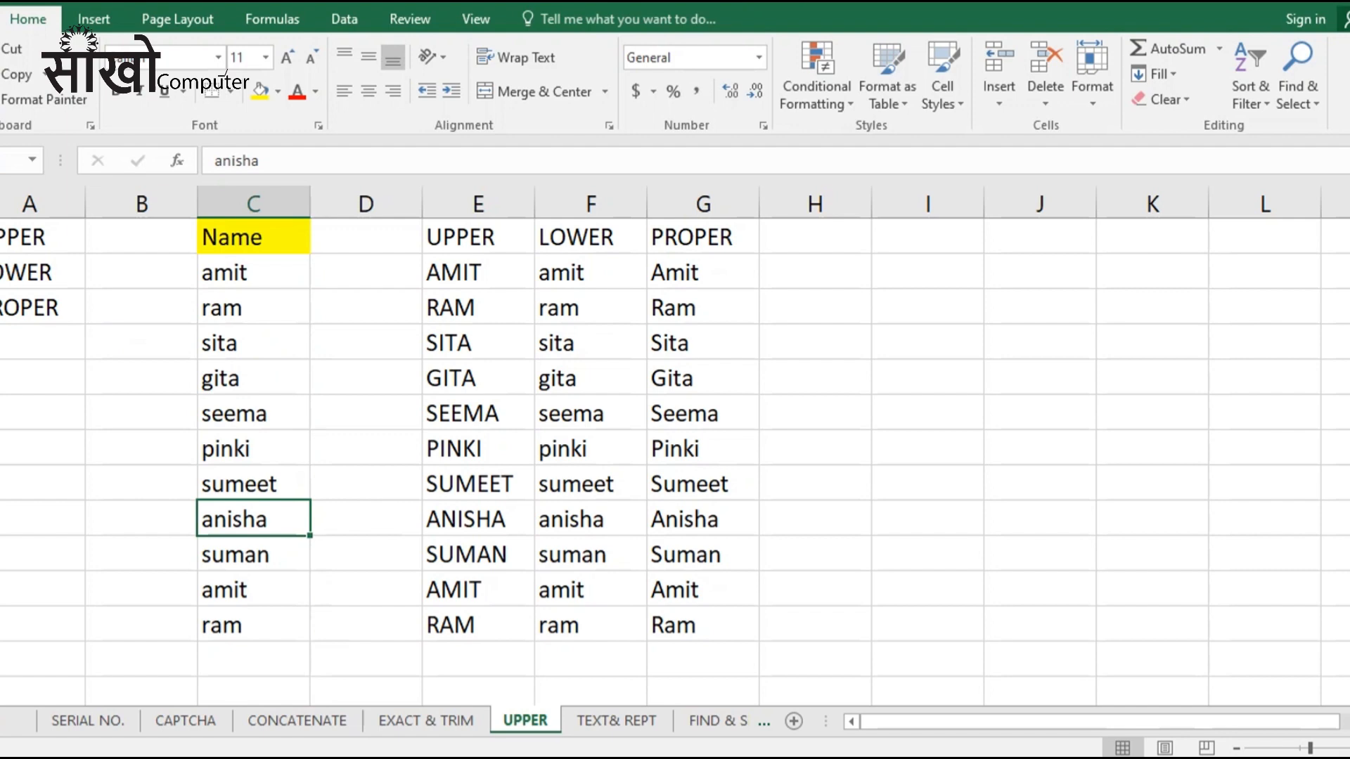
pyautogui.moveTo(461, 237); pyautogui.dragTo(464, 625)
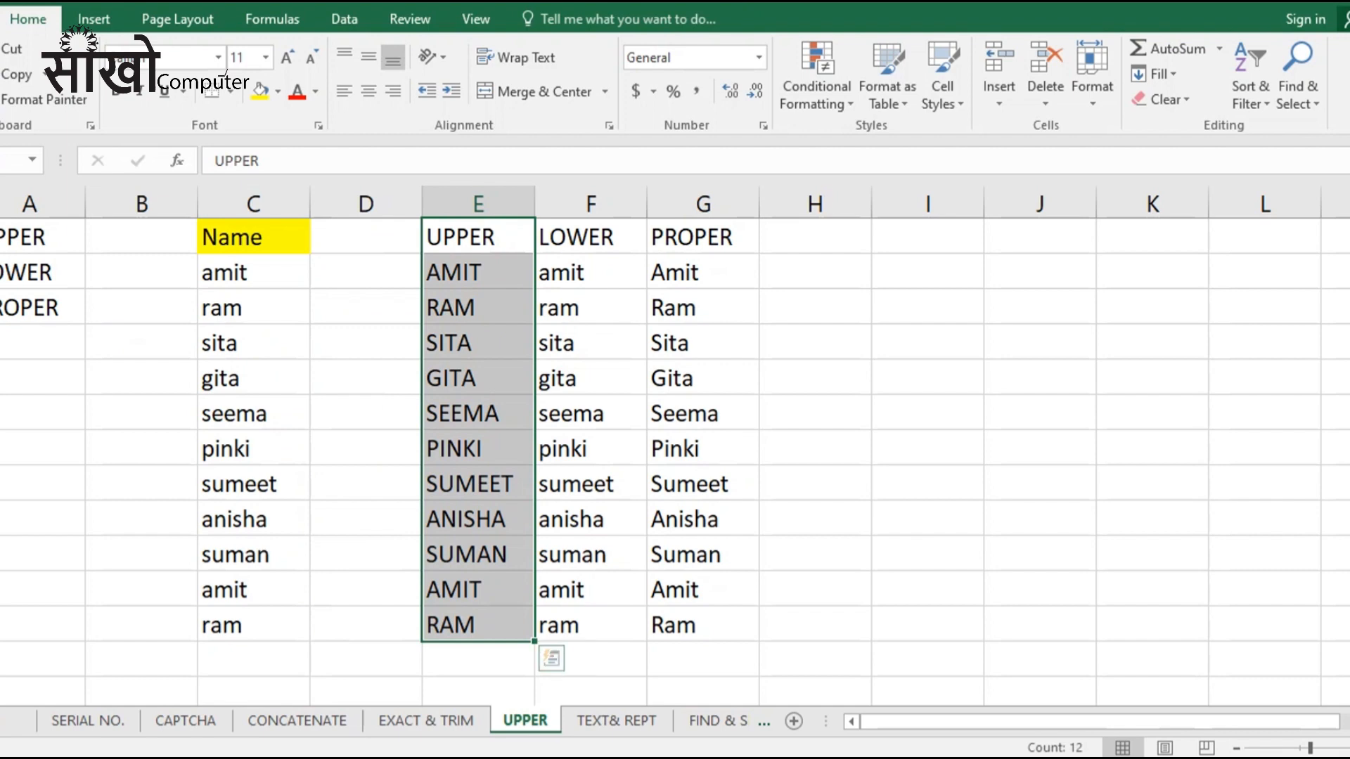
pyautogui.moveTo(572, 237); pyautogui.dragTo(573, 625)
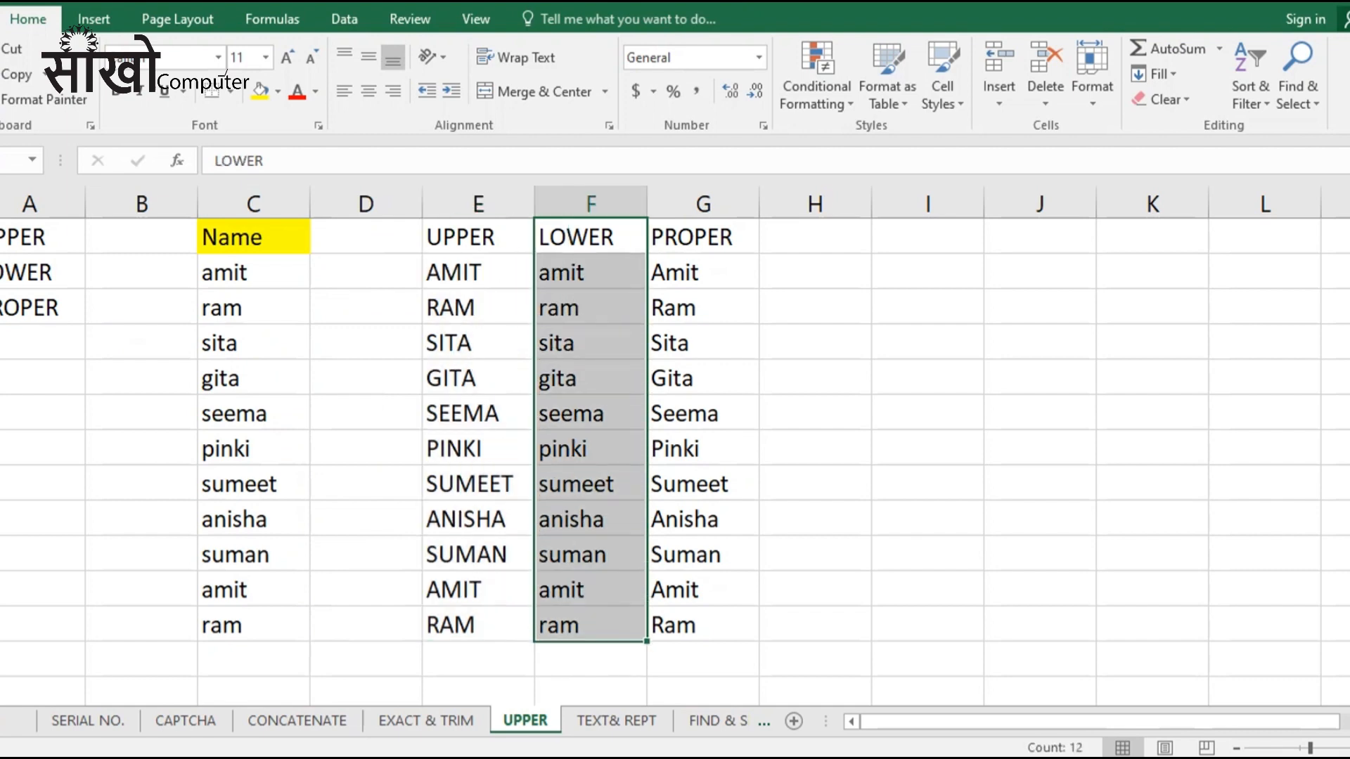
pyautogui.moveTo(689, 237); pyautogui.dragTo(689, 625)
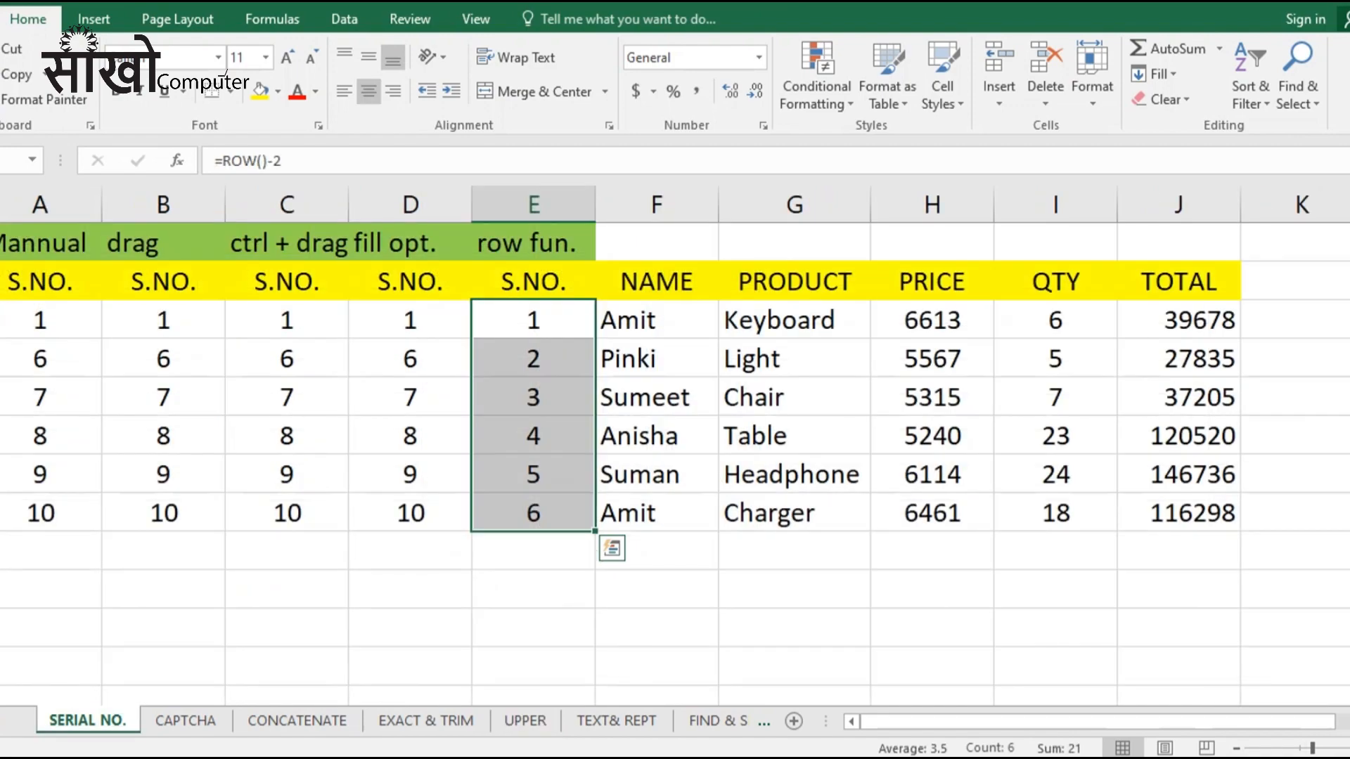
# Step: Clear all serial numbers from the five S.NO. columns, A3:E12, on the SERIAL NO. sheet
pyautogui.click(163, 550)
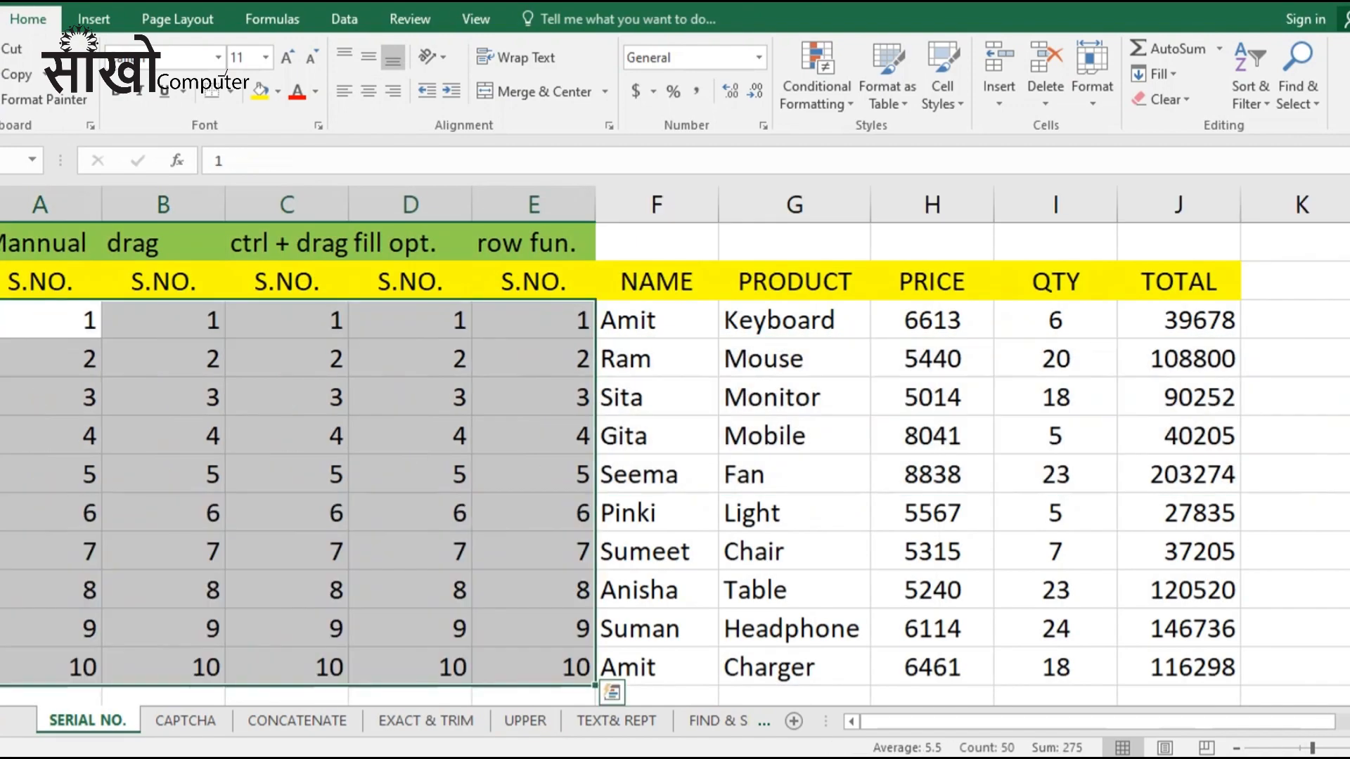
pyautogui.click(287, 358)
pyautogui.moveTo(42, 321); pyautogui.dragTo(534, 667)
pyautogui.press('Delete')
pyautogui.click(287, 512)
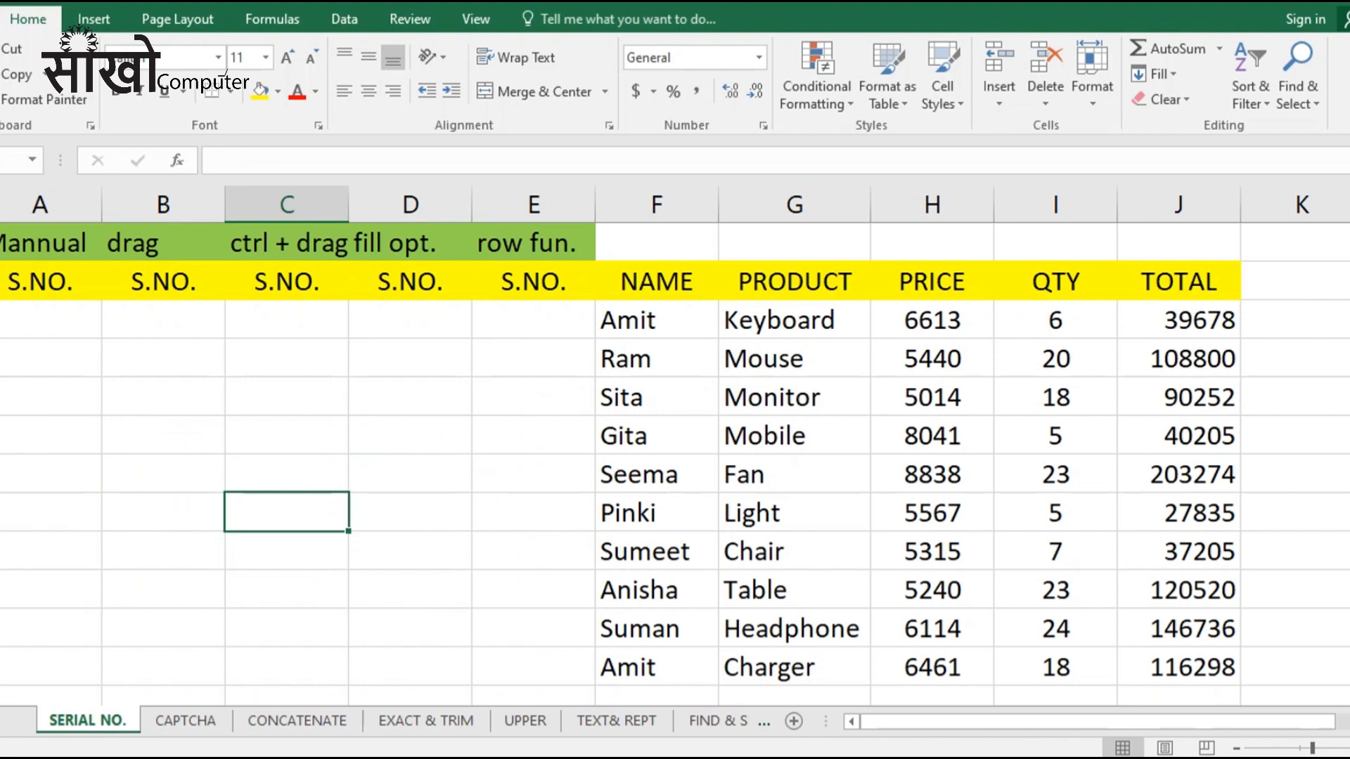
# Step: Enter the serial numbers 1 to 10 one by one in the Mannual column, cells A3 to A12
pyautogui.click(42, 321)
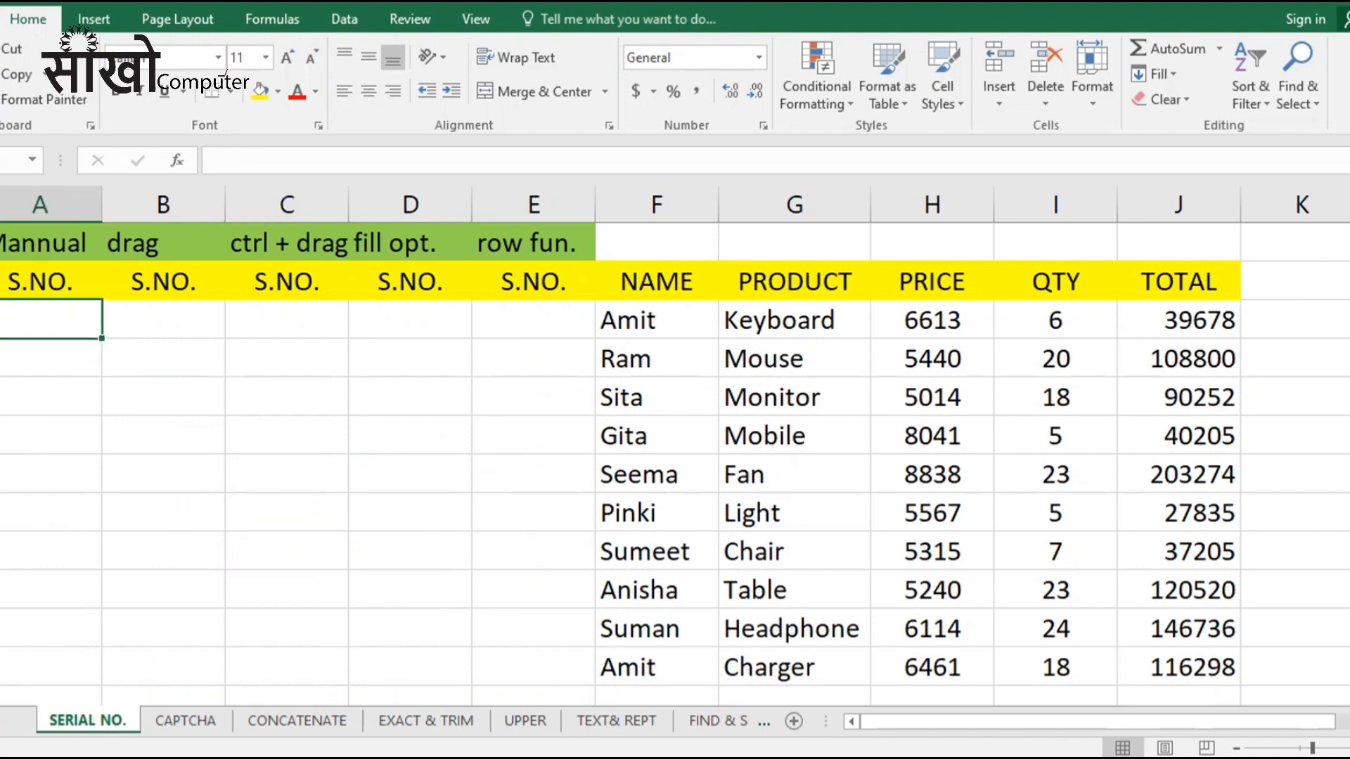
pyautogui.write('1')
pyautogui.press('Return')
pyautogui.write('2')
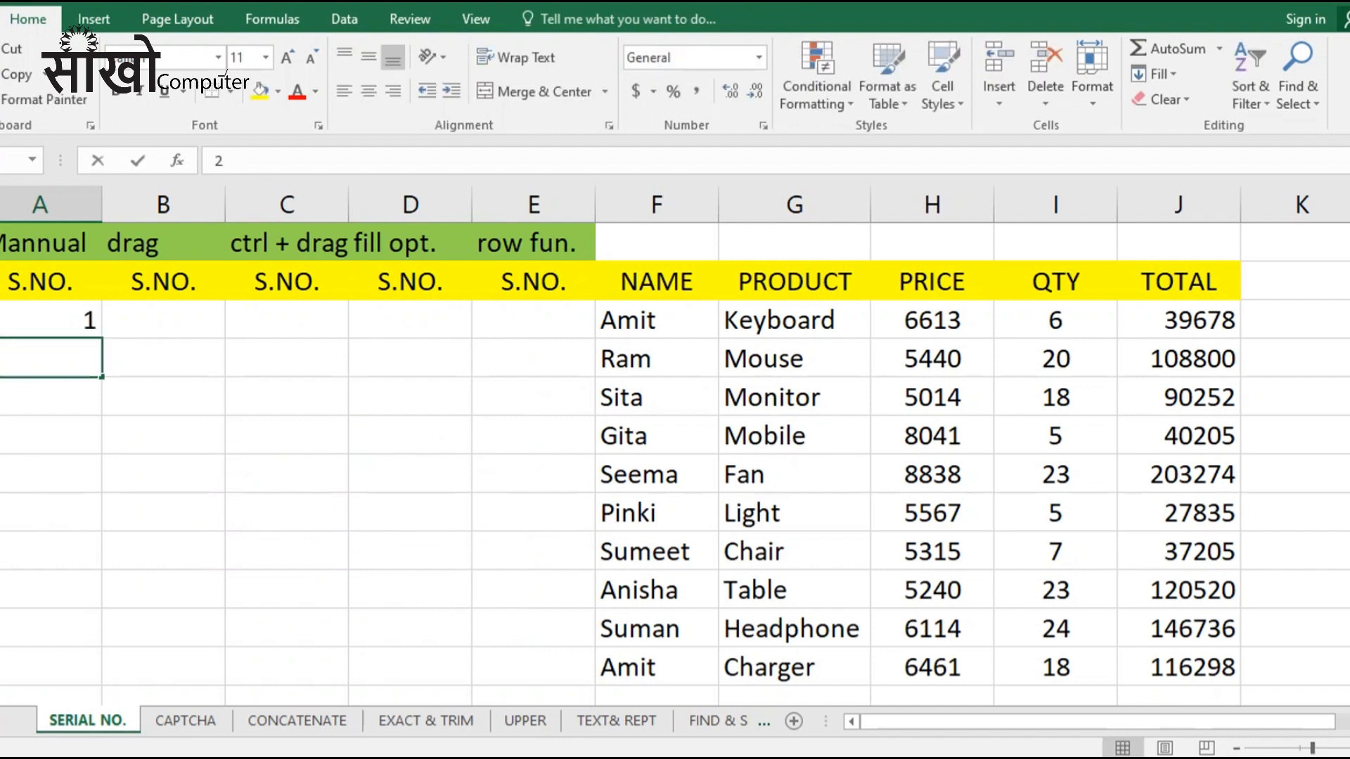
pyautogui.press('Return')
pyautogui.write('3')
pyautogui.press('Return')
pyautogui.write('4')
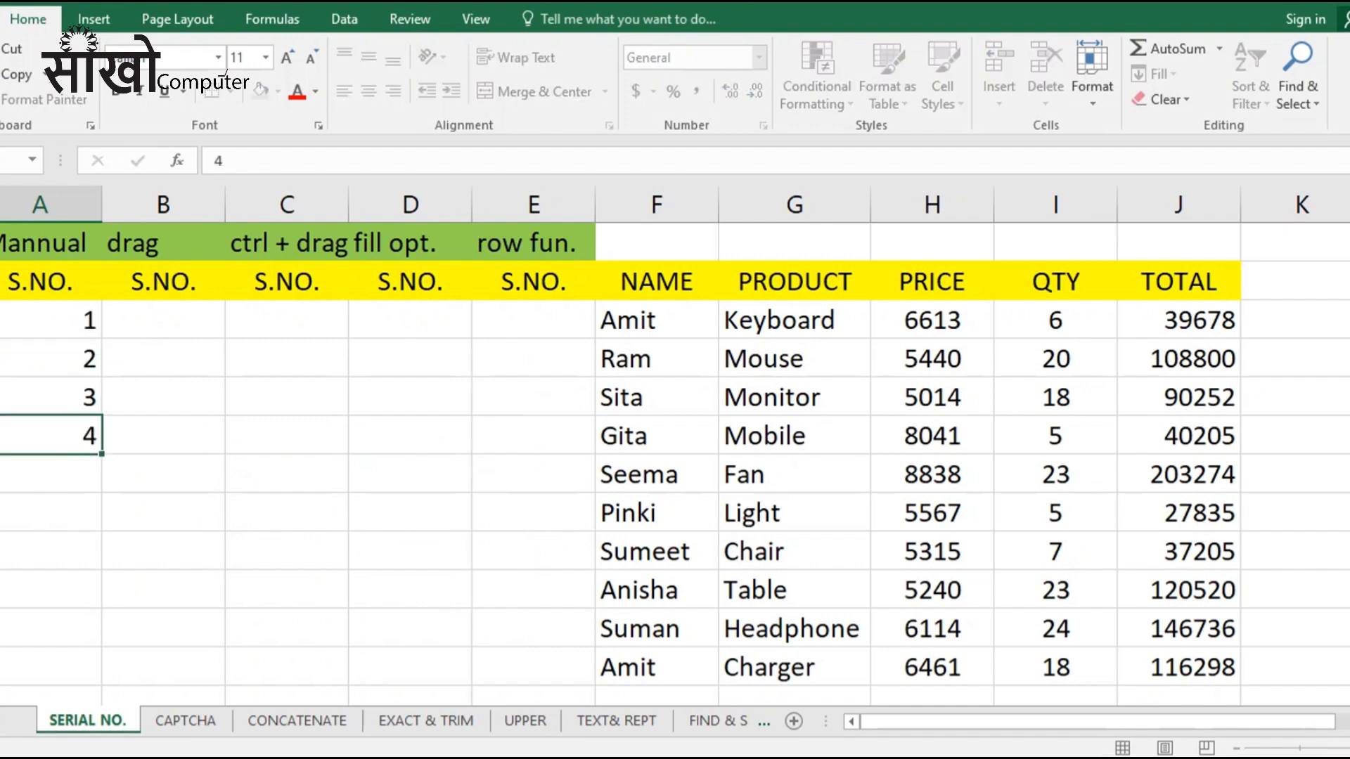
pyautogui.press('Return')
pyautogui.write('5')
pyautogui.press('Return')
pyautogui.write('6')
pyautogui.press('Return')
pyautogui.write('7')
pyautogui.press('Return')
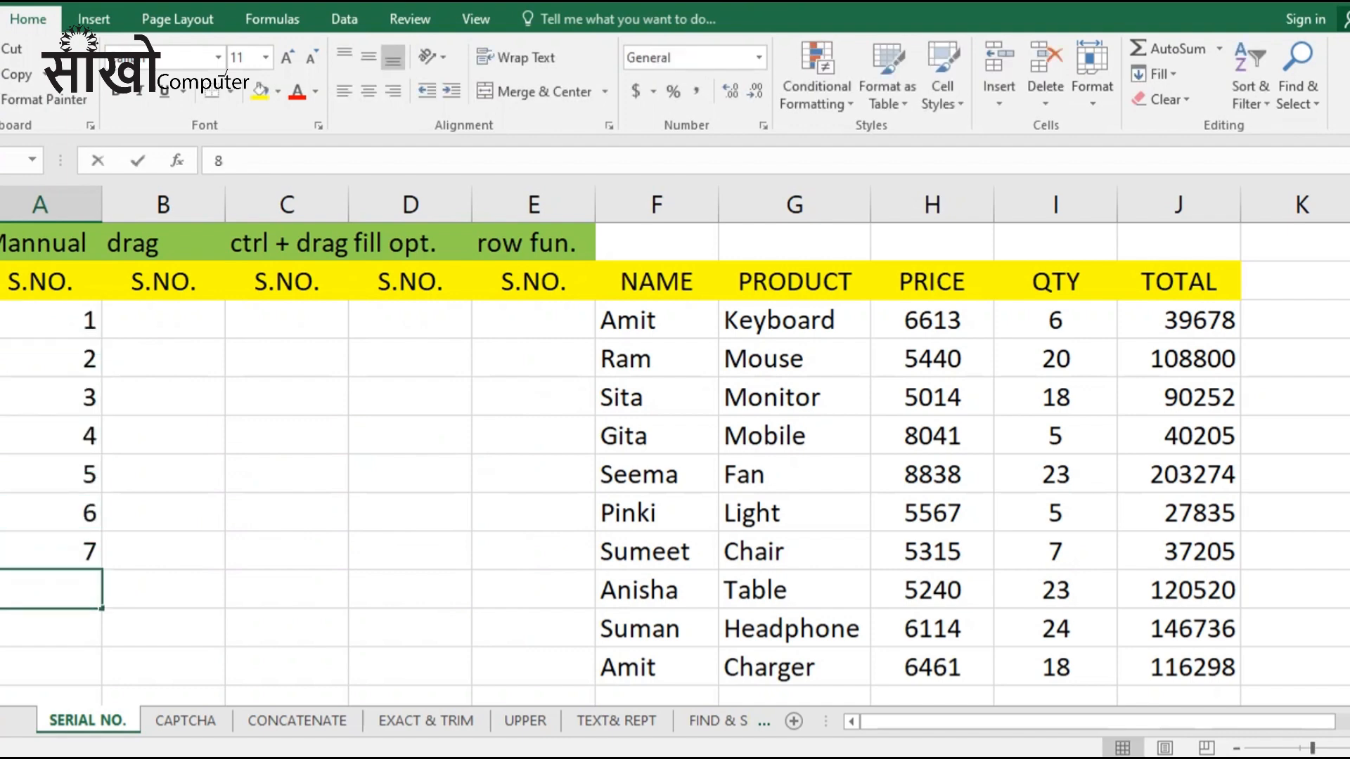
pyautogui.write('8')
pyautogui.press('Return')
pyautogui.write('9')
pyautogui.press('Return')
pyautogui.write('10')
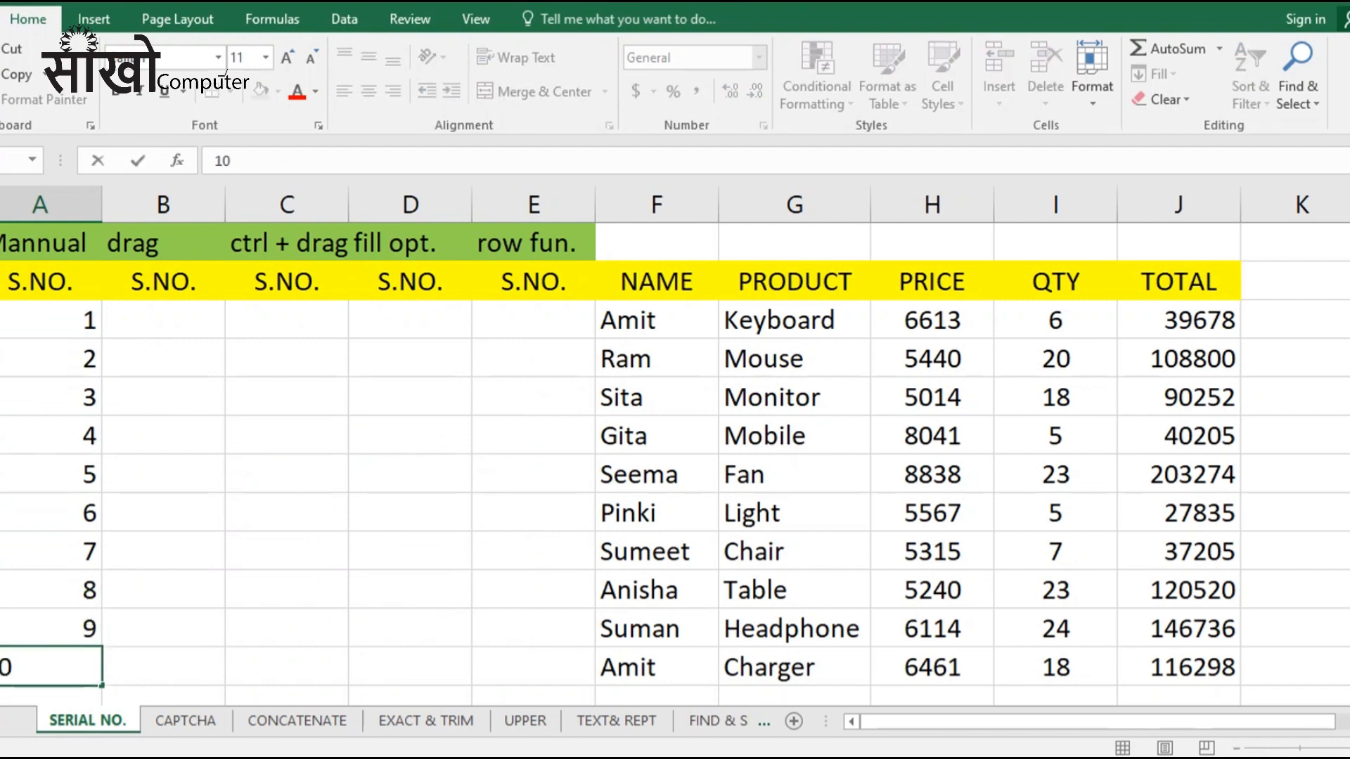
pyautogui.press('Return')
# Step: Enter 1 and 2 as the first two serial numbers of the drag column, in B3 and B4
pyautogui.press('Up')
pyautogui.press('Up')
pyautogui.press('Up')
pyautogui.press('Up')
pyautogui.press('Up')
pyautogui.press('Up')
pyautogui.press('Up')
pyautogui.press('Up')
pyautogui.press('Up')
pyautogui.press('Up')
pyautogui.press('Up')
pyautogui.press('Up')
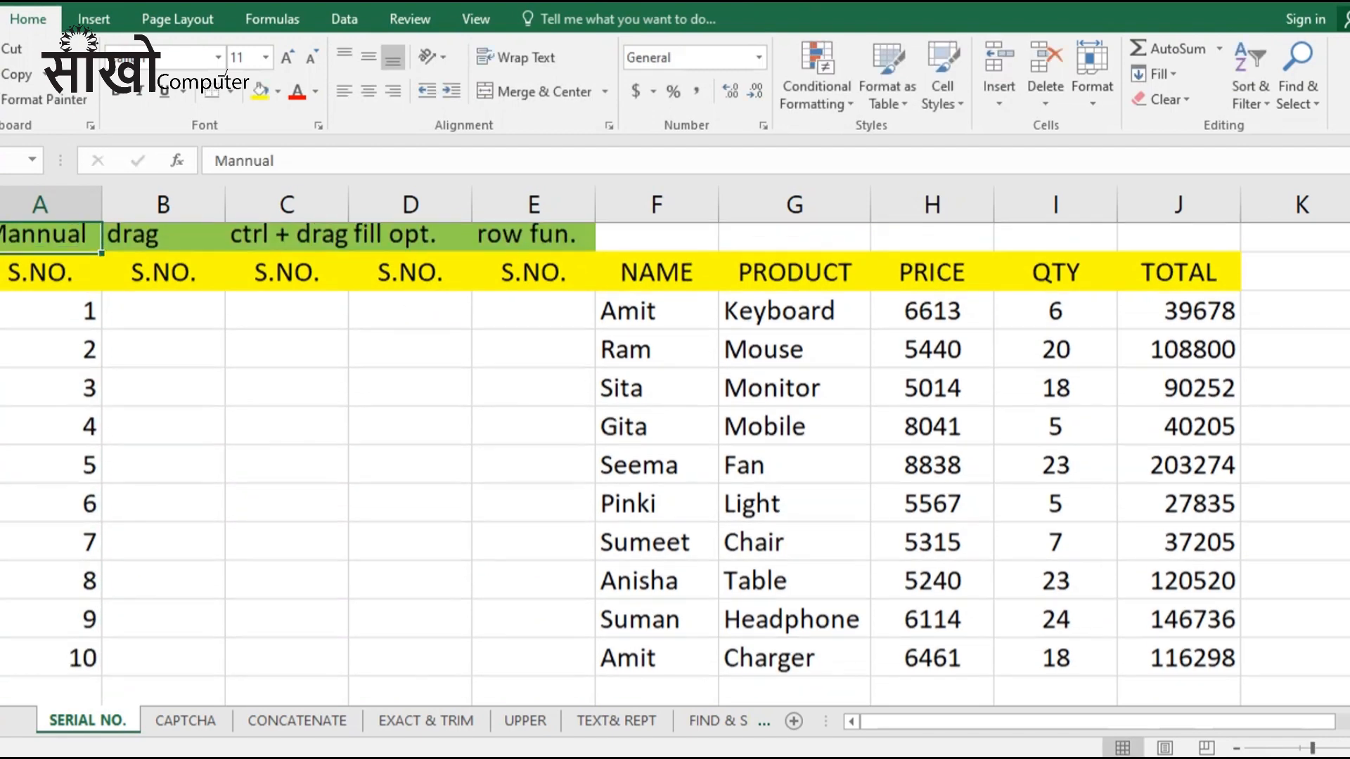
pyautogui.press('Right')
pyautogui.press('Right')
pyautogui.press('Down')
pyautogui.press('Left')
pyautogui.press('Down')
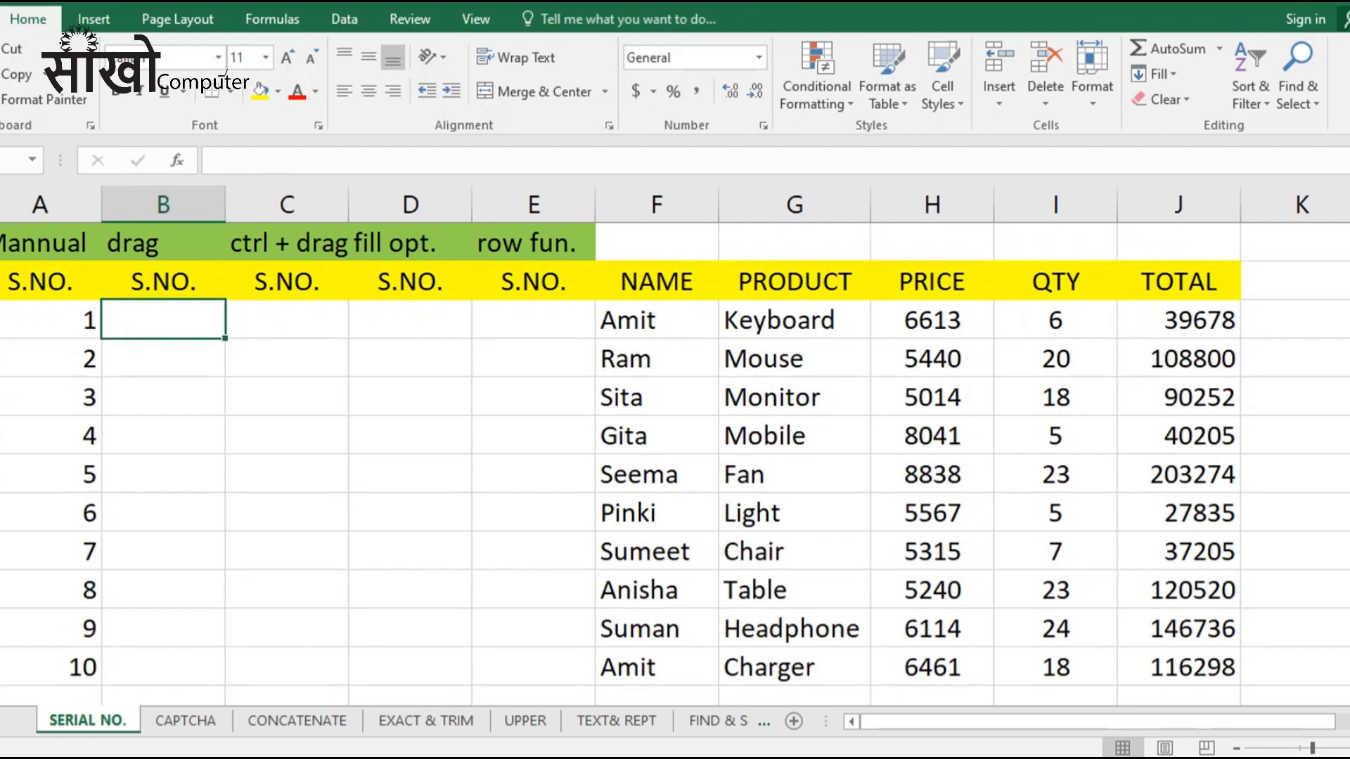
pyautogui.write('1')
pyautogui.press('Return')
pyautogui.write('2')
pyautogui.press('Return')
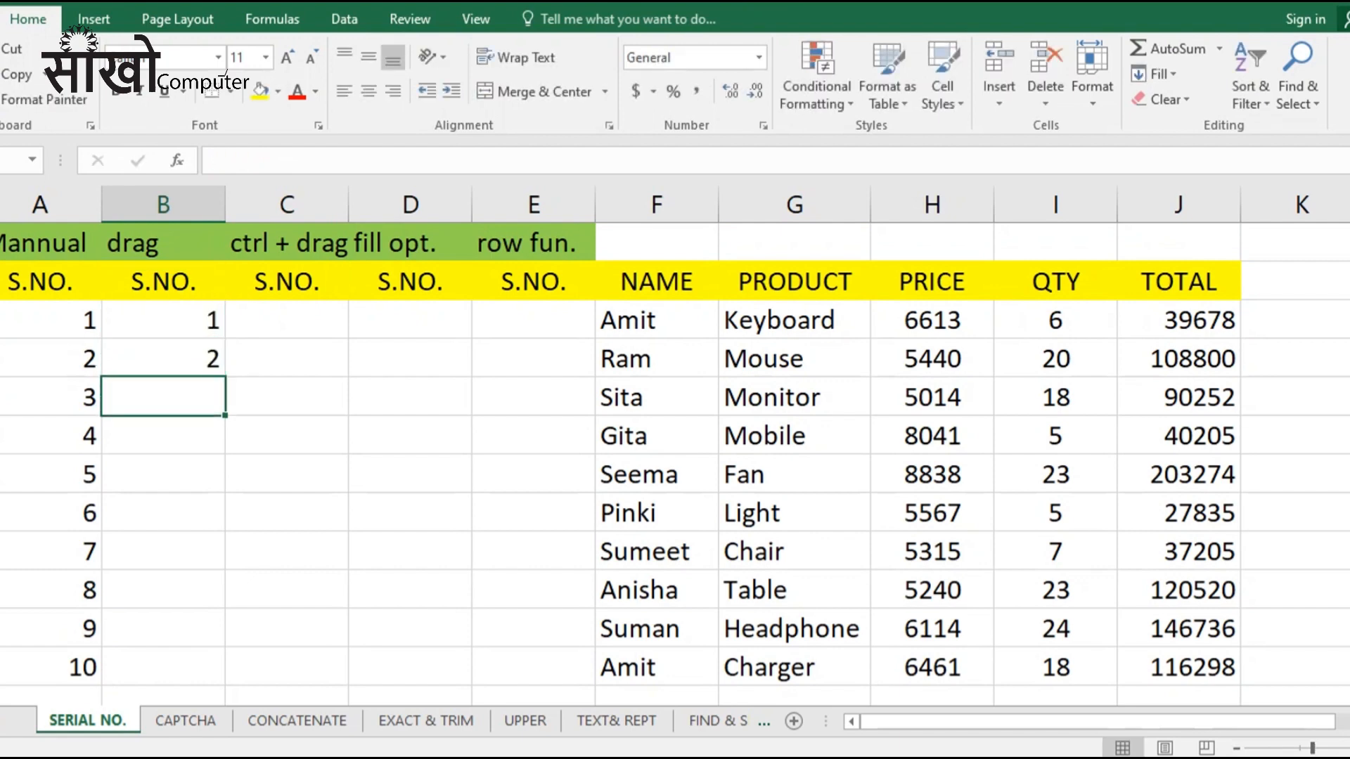
# Step: Extend the 1, 2 pattern from B3:B4 down to B12 with the fill handle
pyautogui.press('Up')
pyautogui.press('Up')
pyautogui.hotkey('shift', 'Down')
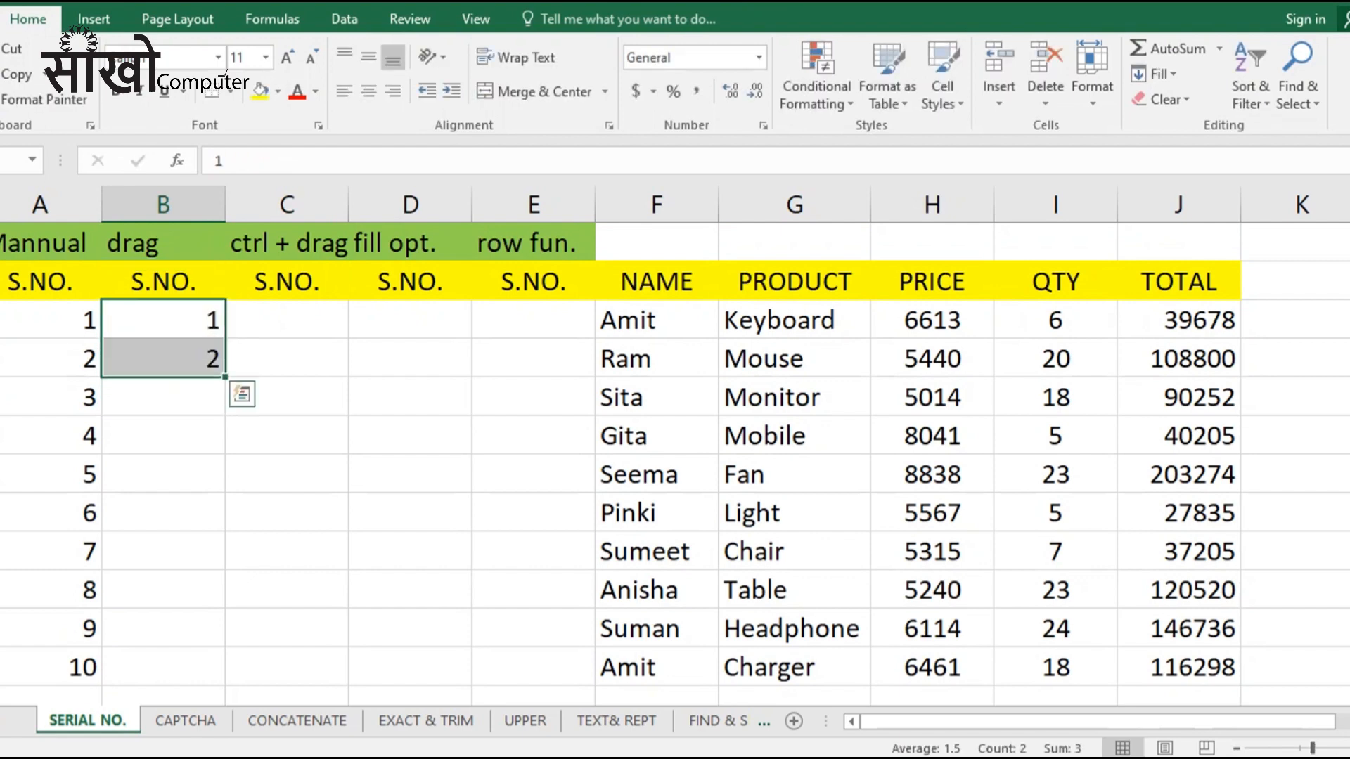
pyautogui.moveTo(226, 378); pyautogui.dragTo(228, 683)
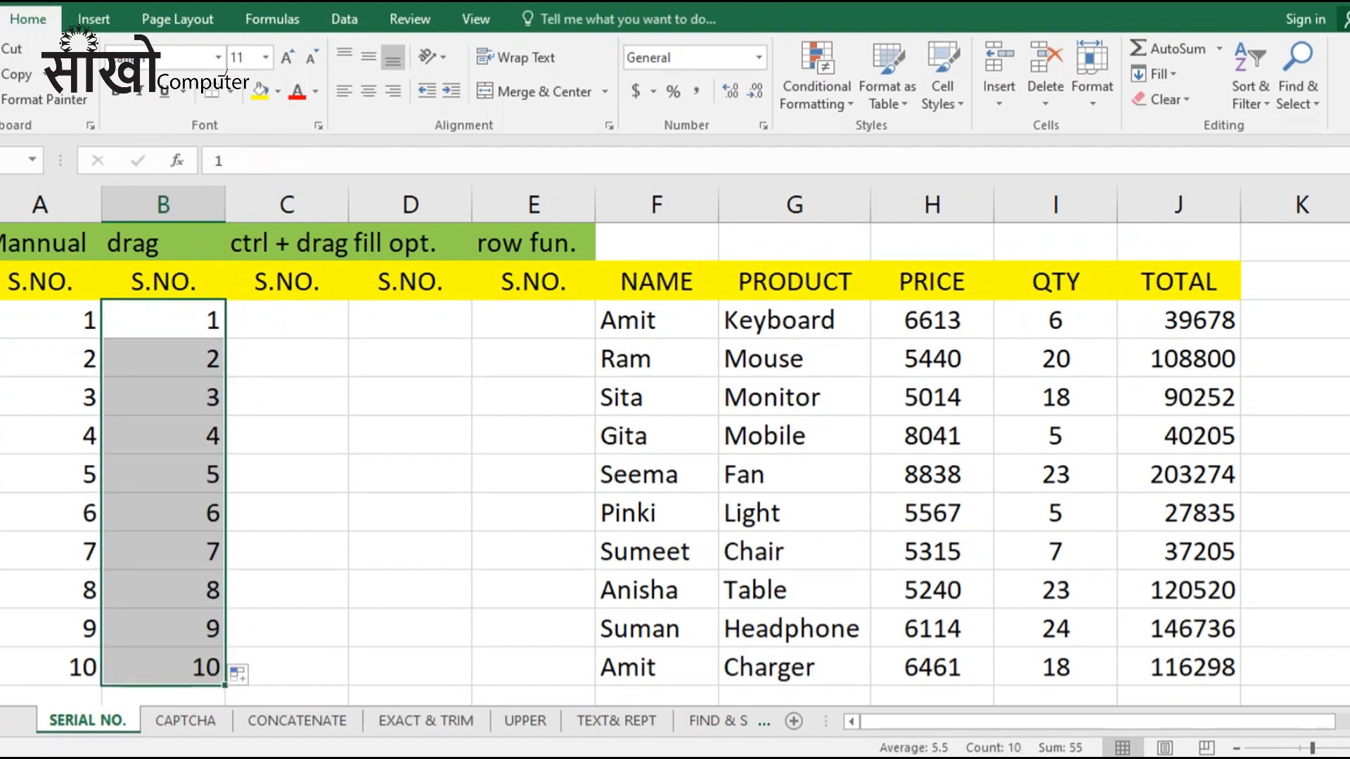
# Step: Enter 1 in C3 and fill it down as an incrementing series to C12
pyautogui.press('Right')
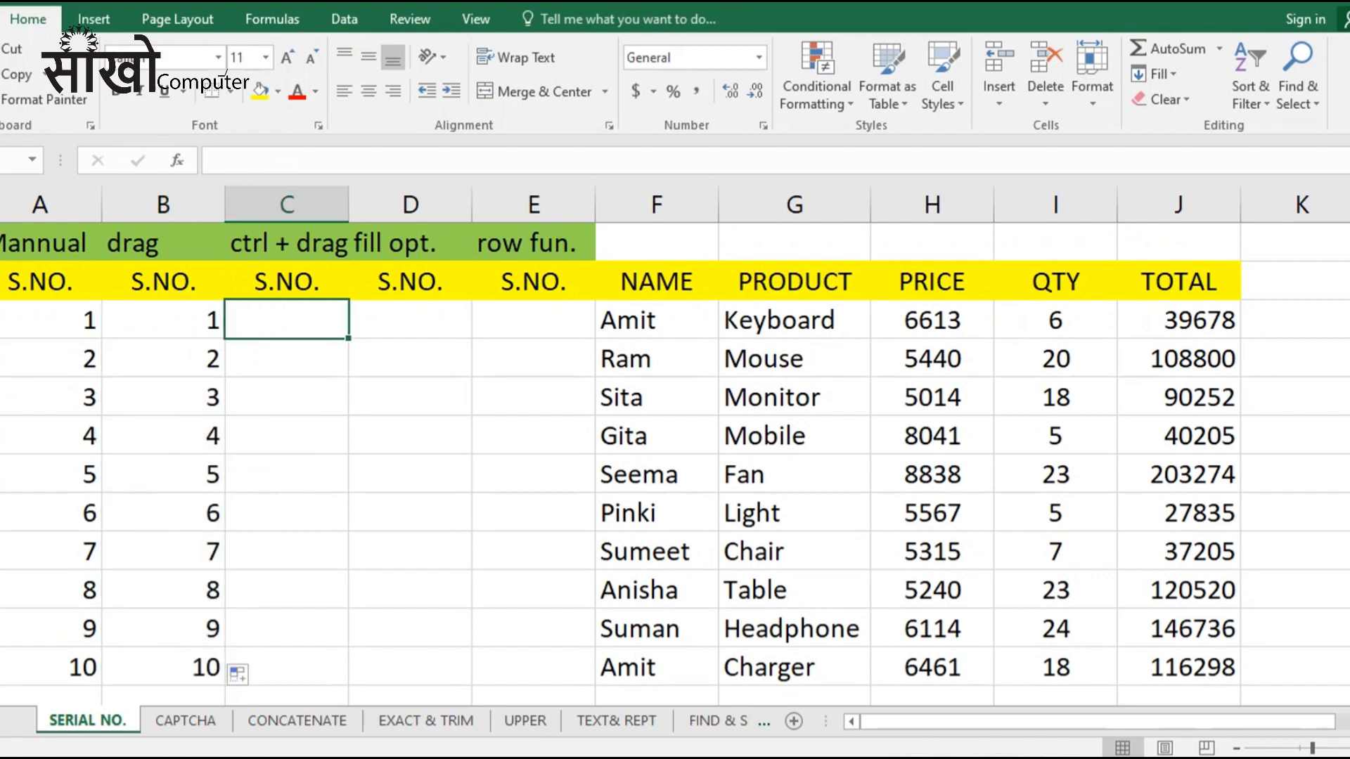
pyautogui.write('1')
pyautogui.press('Return')
pyautogui.press('Up')
pyautogui.moveTo(348, 338); pyautogui.dragTo(351, 676)
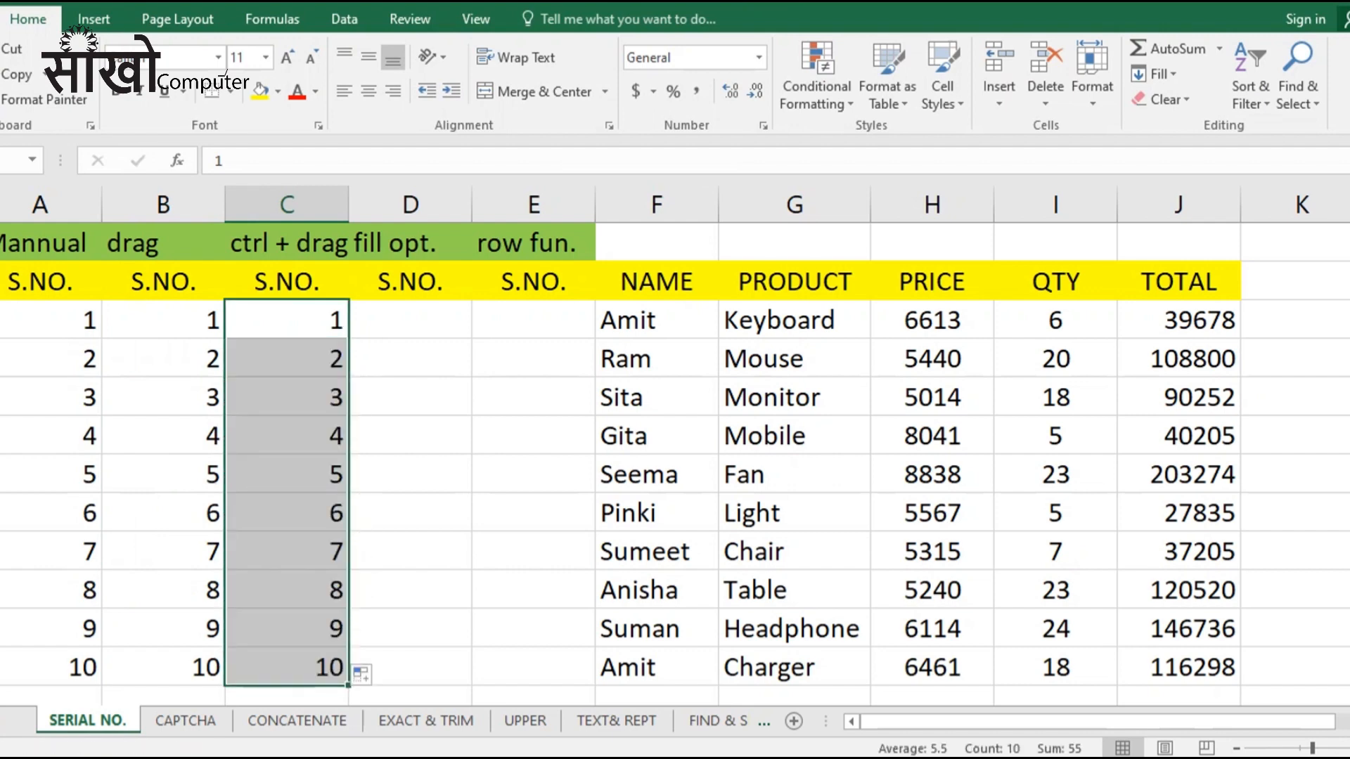
# Step: Enter 1 as the starting serial number of the fill opt. column, in D3
pyautogui.click(410, 319)
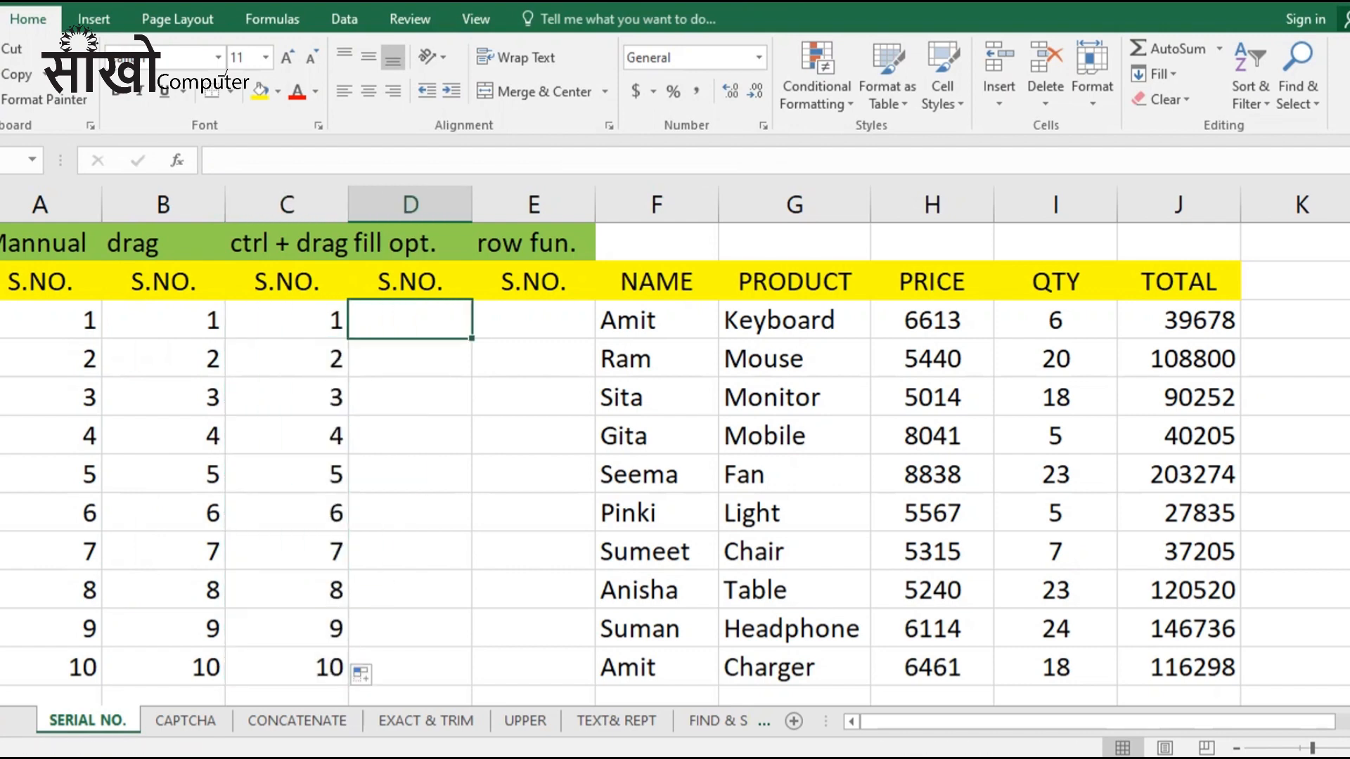
pyautogui.write('1')
pyautogui.press('Return')
# Step: Fill a linear series down the column from D3 with step value 1 and stop value 10
pyautogui.press('Up')
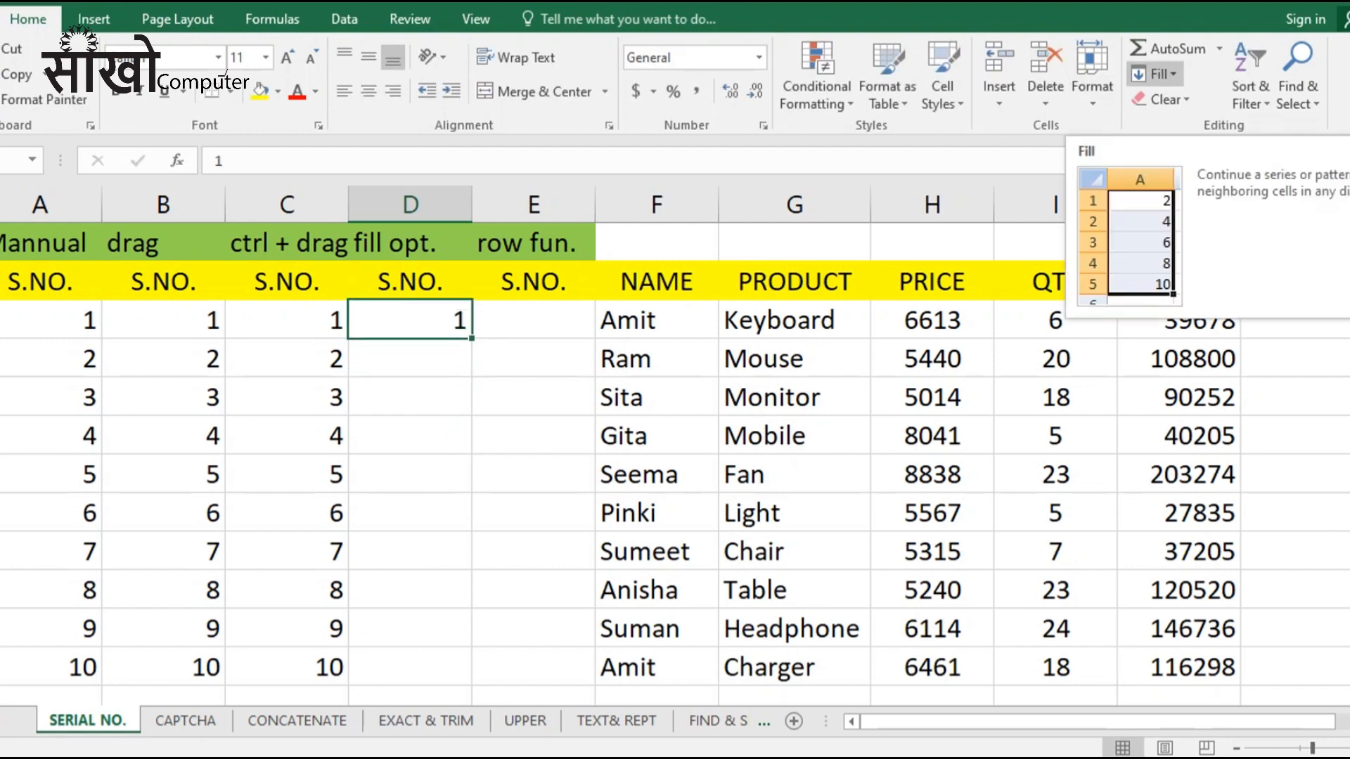
pyautogui.click(1157, 74)
pyautogui.click(1167, 234)
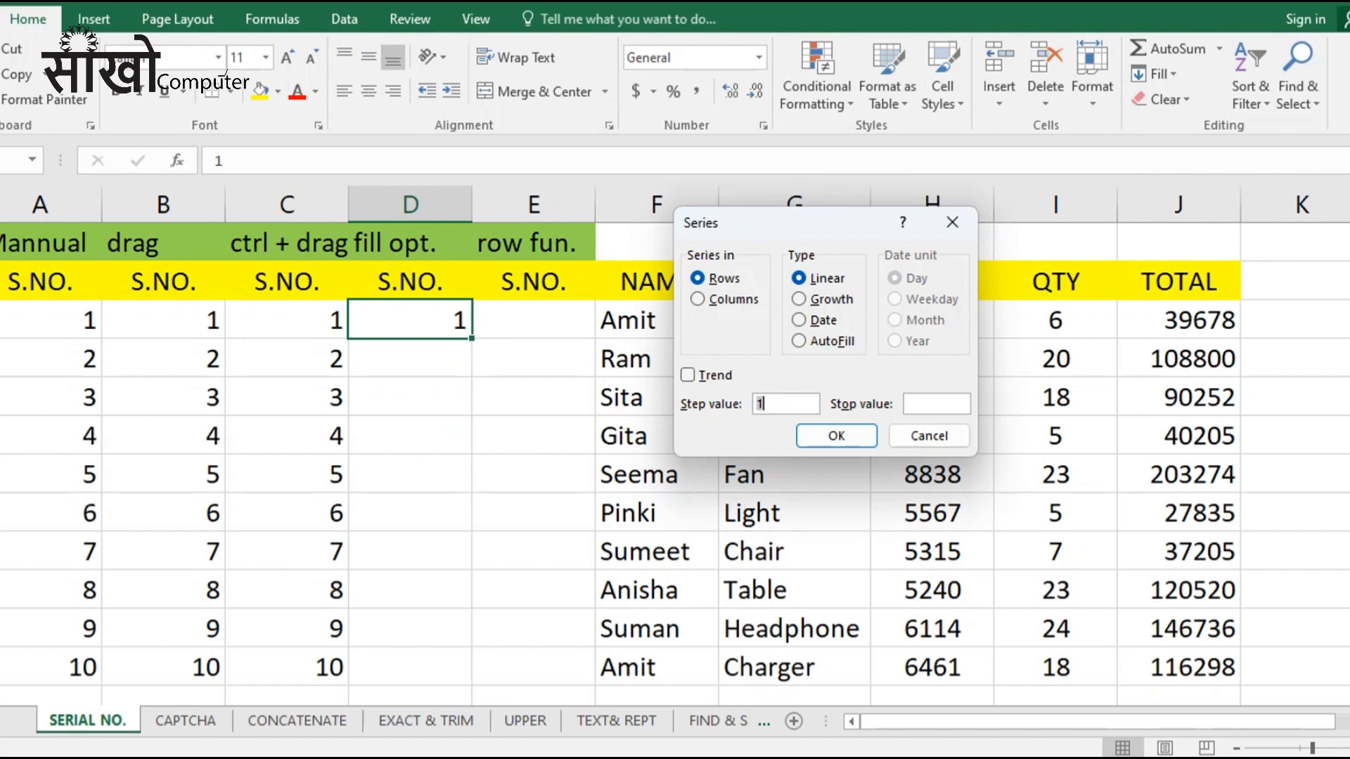
pyautogui.hotkey('alt', 'c')
pyautogui.click(766, 404)
pyautogui.write('\\2')
pyautogui.press('BackSpace')
pyautogui.press('BackSpace')
pyautogui.press('BackSpace')
pyautogui.write('2')
pyautogui.press('BackSpace')
pyautogui.write('1')
pyautogui.write('10')
pyautogui.press('Return')
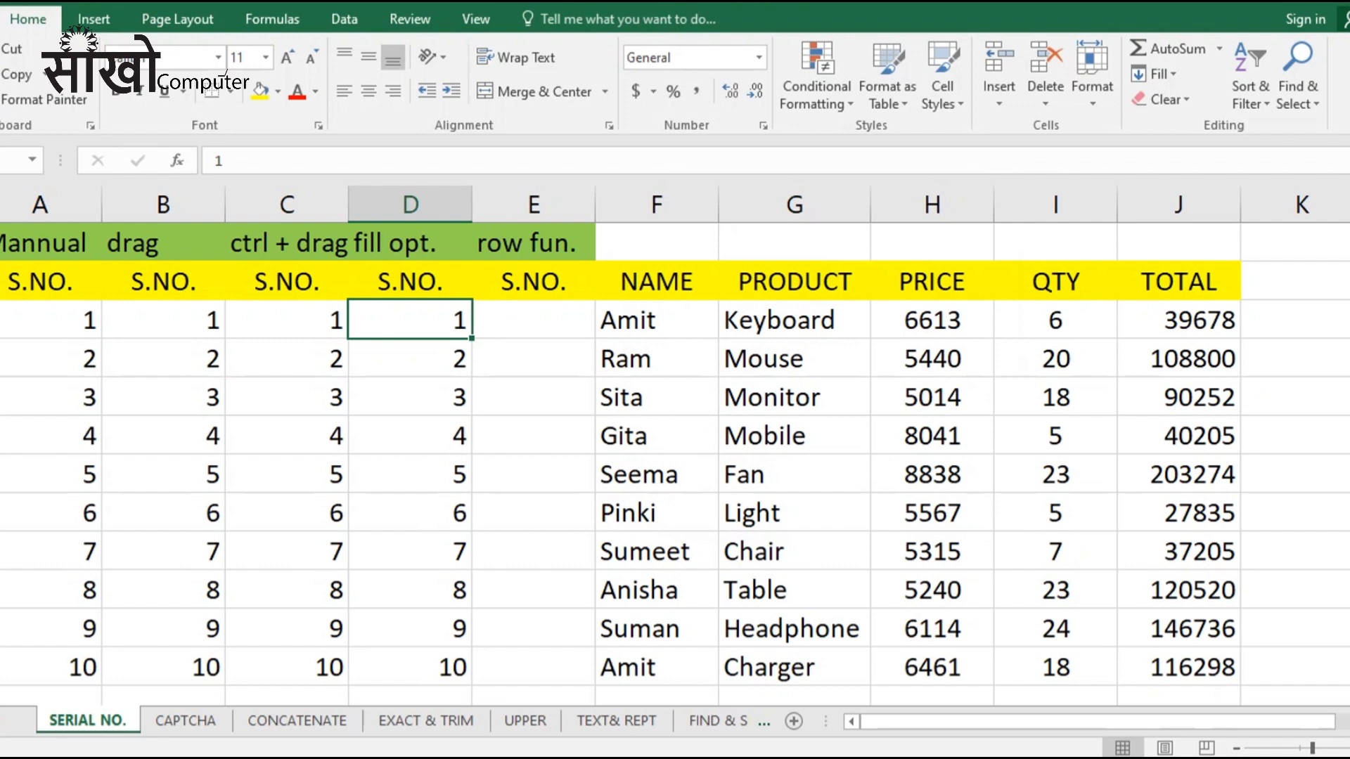
# Step: Enter =ROW()-2 in E3 and fill the formula down to E12
pyautogui.click(534, 320)
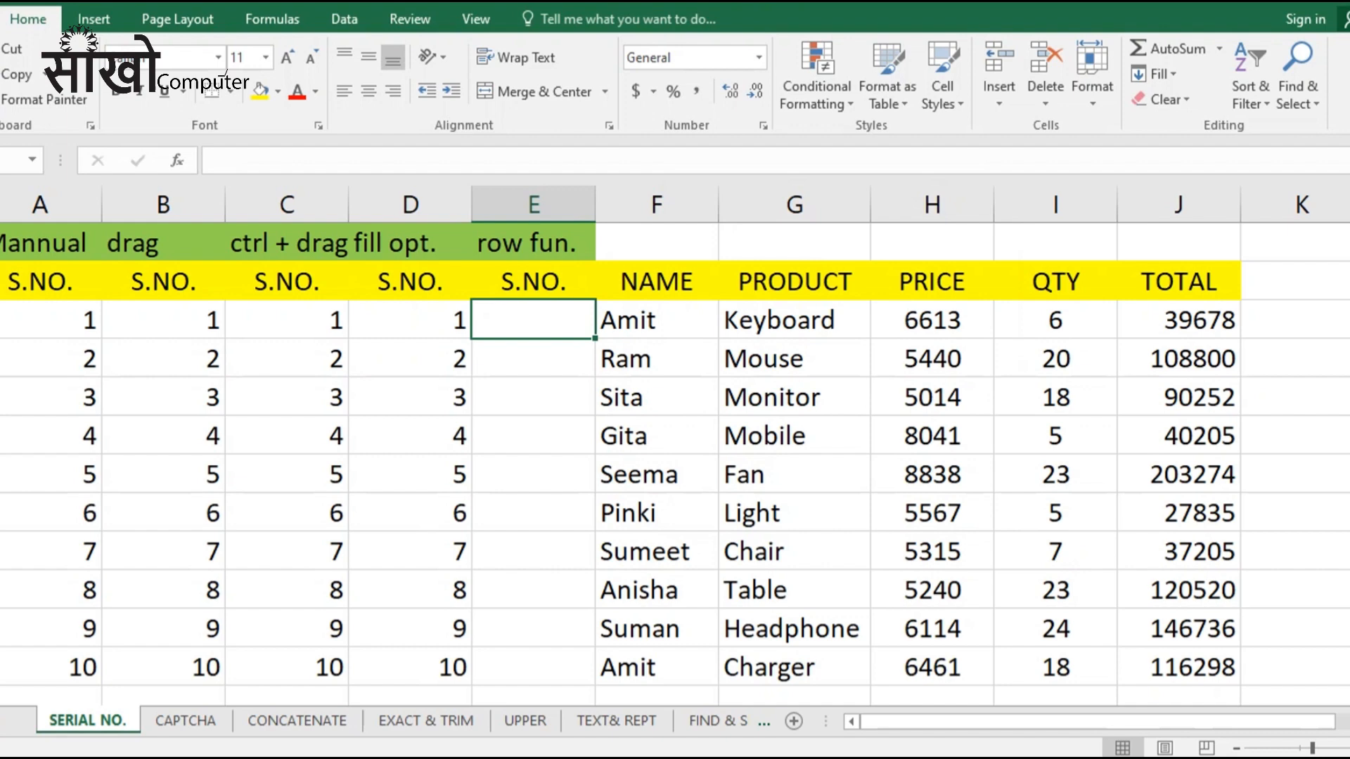
pyautogui.write('=ROW(')
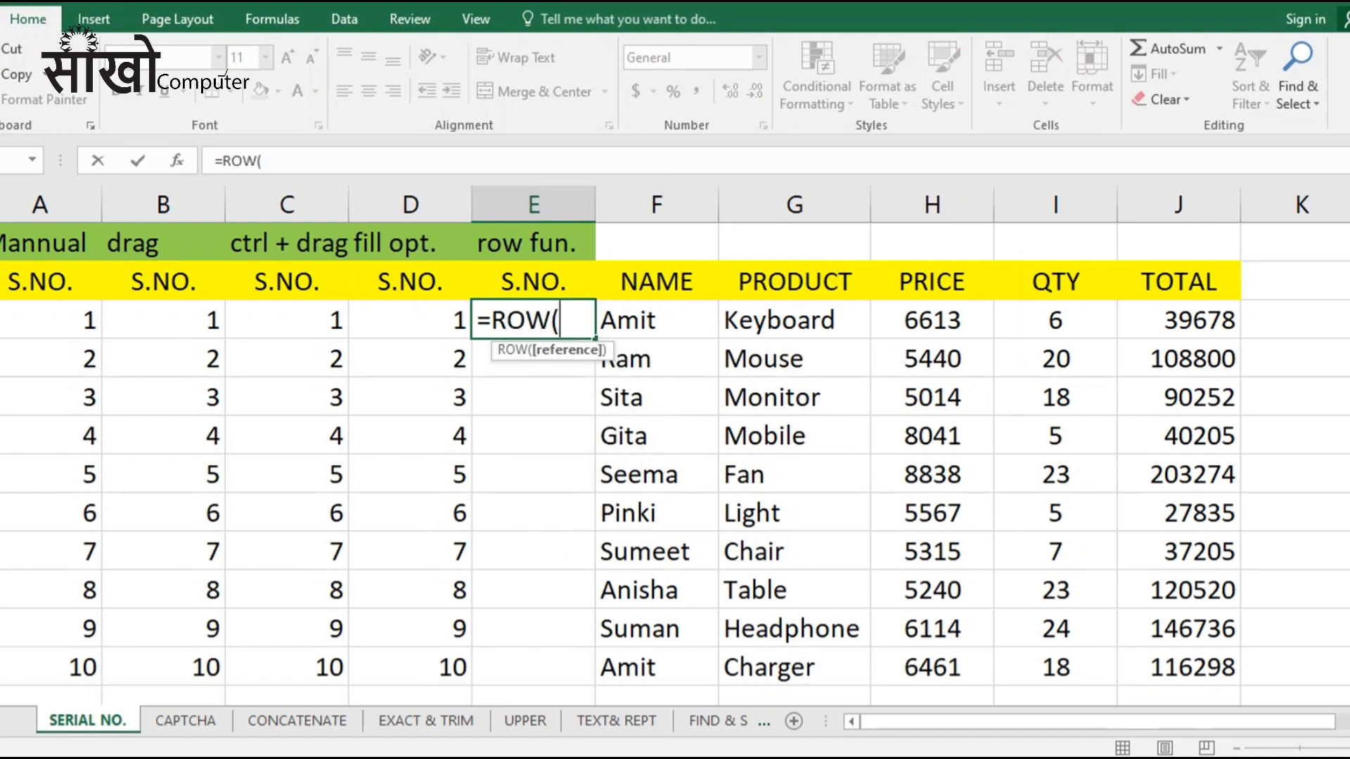
pyautogui.write(')')
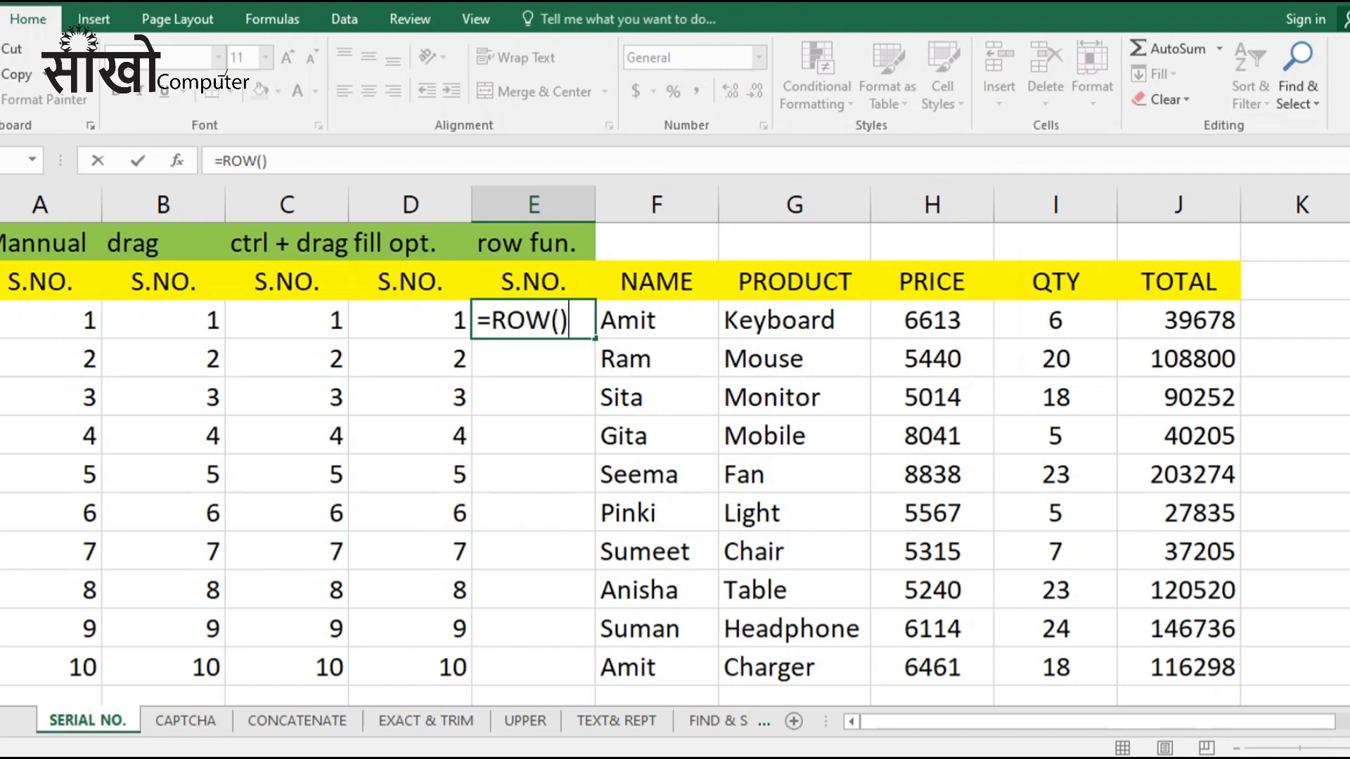
pyautogui.write('-2')
pyautogui.hotkey('ctrl', 'Return')
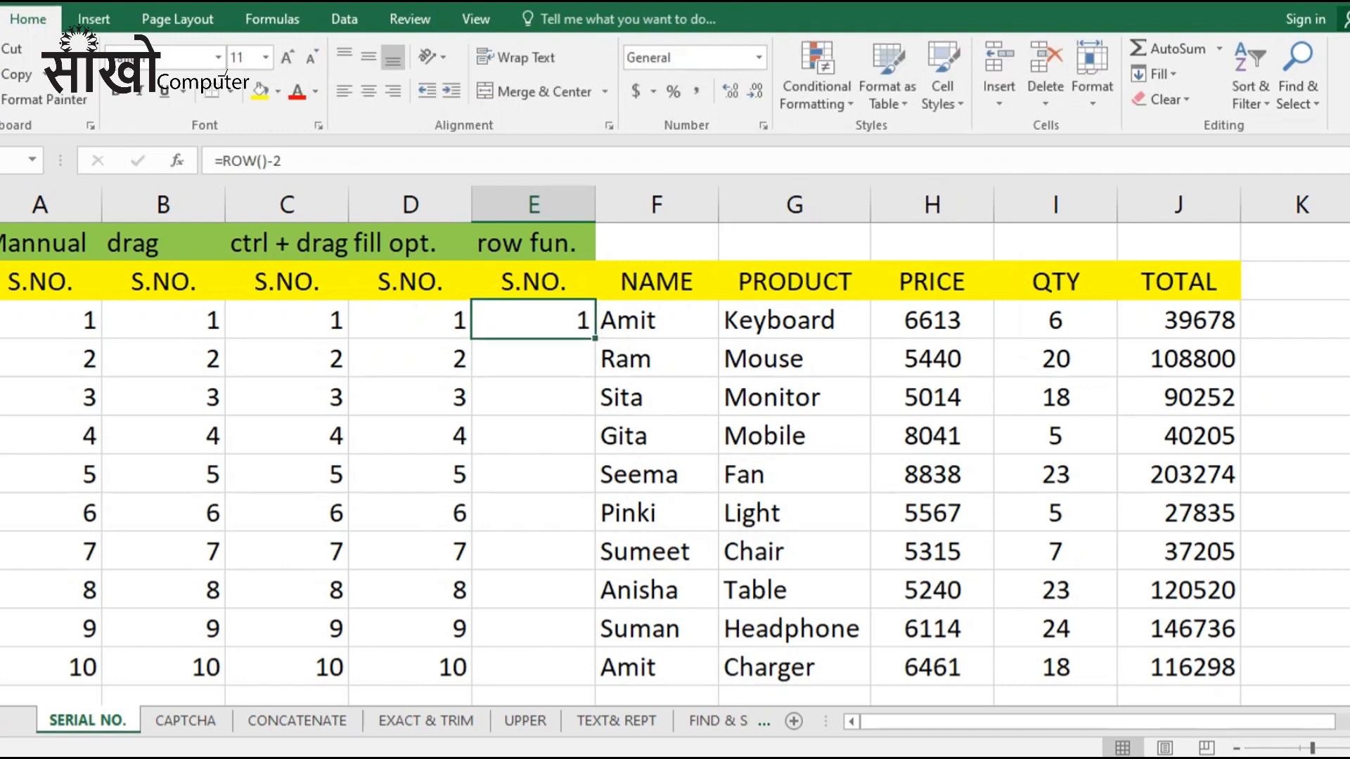
pyautogui.moveTo(594, 339); pyautogui.dragTo(590, 672)
pyautogui.click(794, 590)
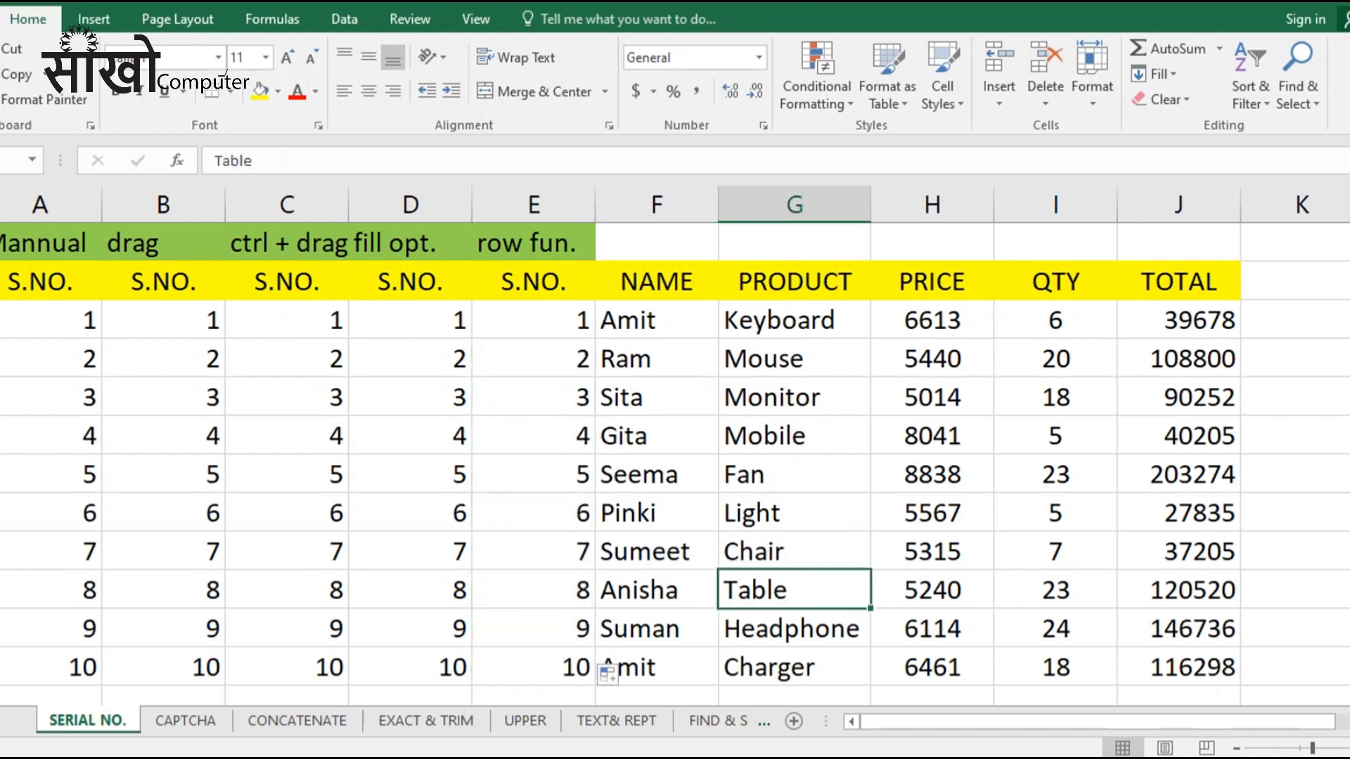
# Step: Delete rows 4 to 6 and compare the ROW-based serial numbers in column E with the other S.NO. columns
pyautogui.moveTo(1, 359); pyautogui.dragTo(2, 432)
pyautogui.rightClick(2, 404)
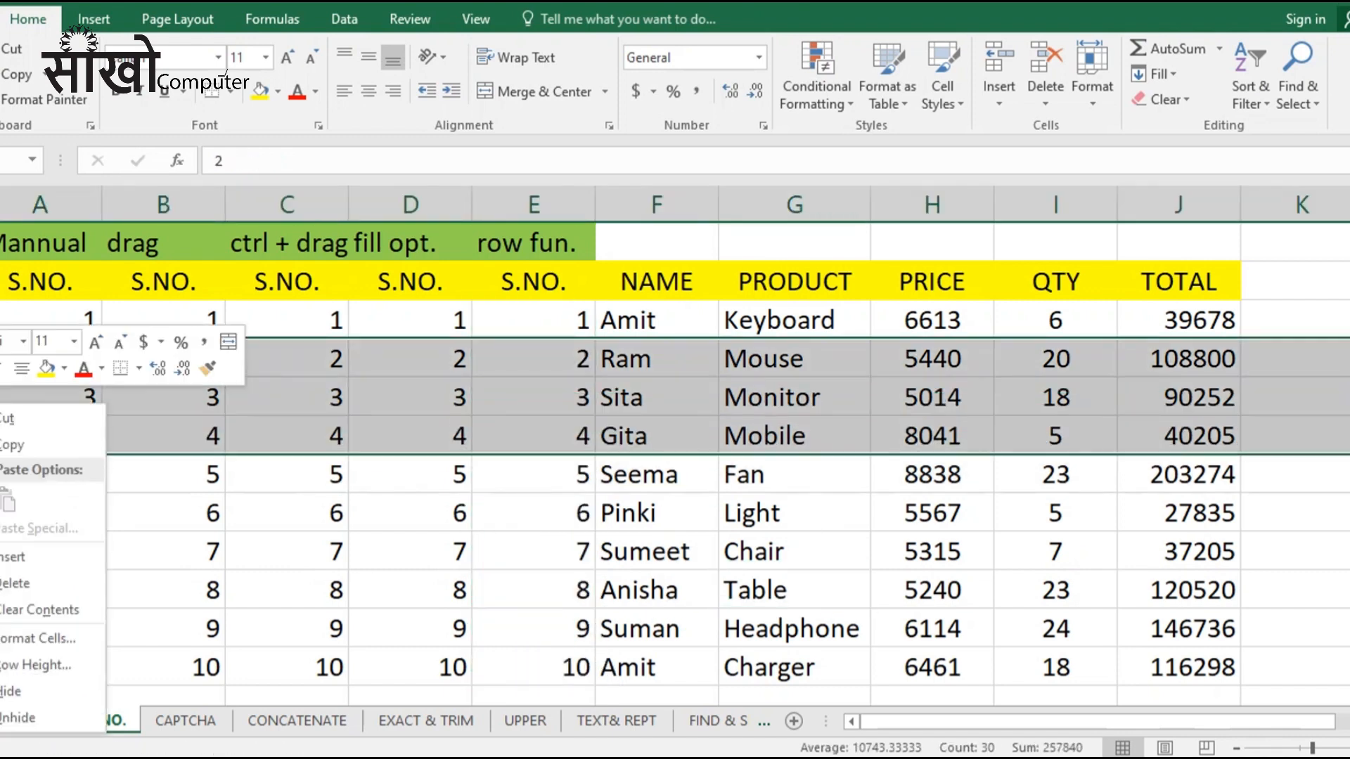
pyautogui.click(15, 583)
pyautogui.click(410, 589)
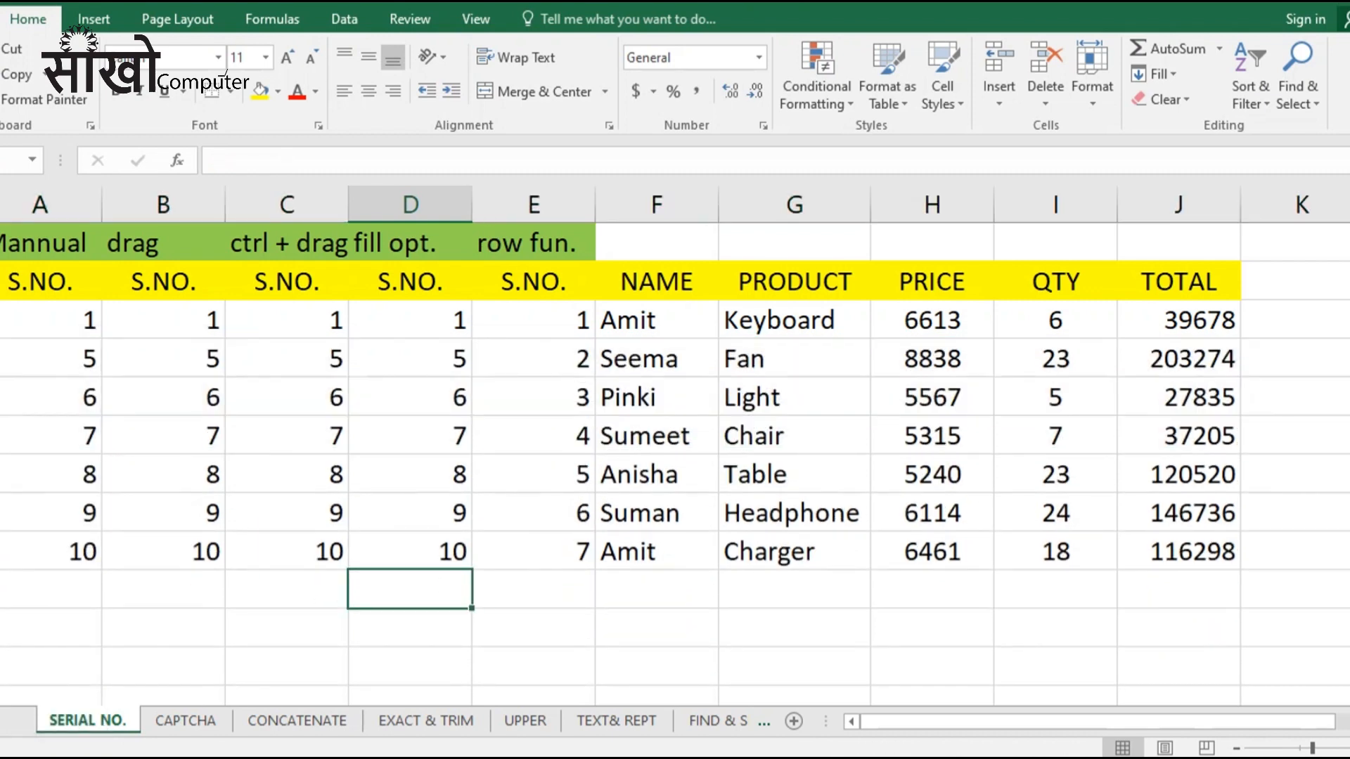
pyautogui.moveTo(534, 321); pyautogui.dragTo(544, 559)
pyautogui.click(633, 554)
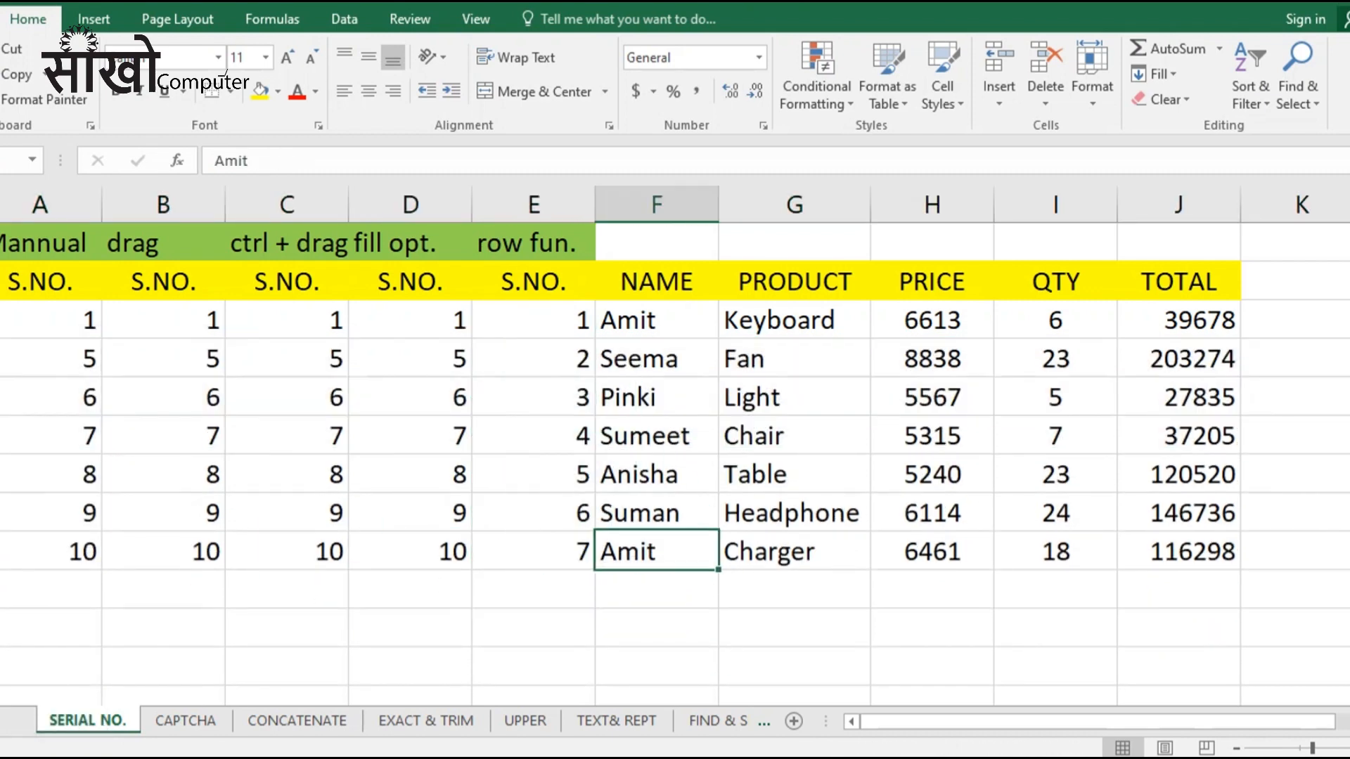
# Step: Switch to the CAPTCHA sheet
pyautogui.click(186, 720)
pyautogui.click(634, 477)
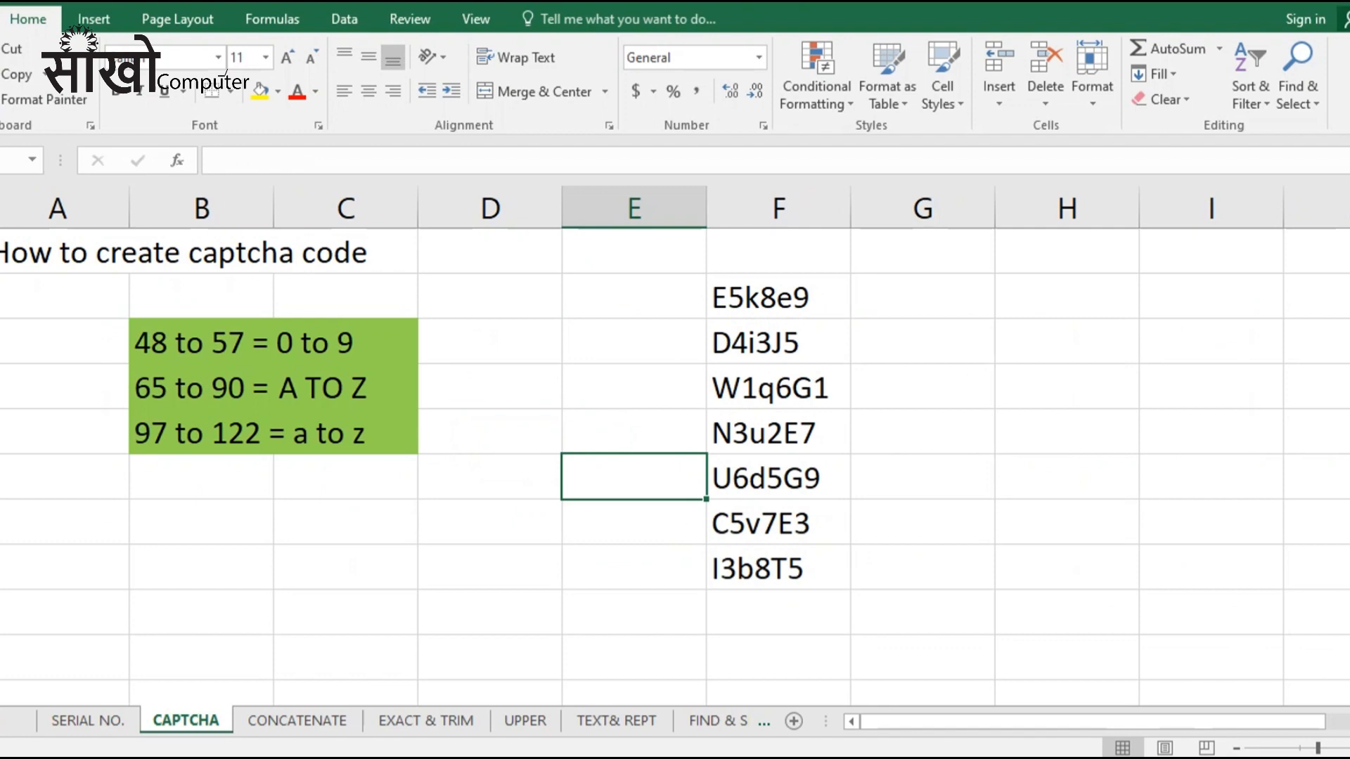
# Step: Clear the six captcha codes in F3:F8 and undo the clearing
pyautogui.moveTo(773, 342); pyautogui.dragTo(774, 568)
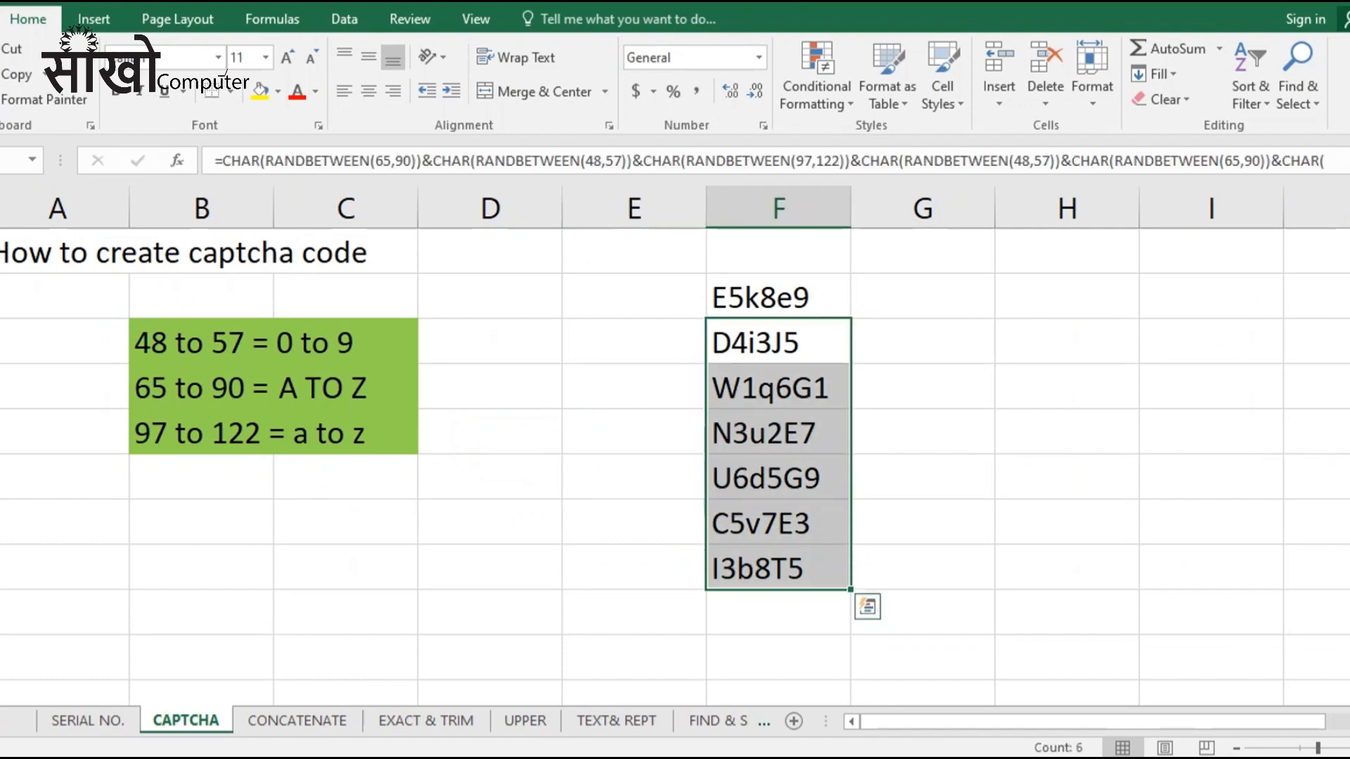
pyautogui.press('Delete')
pyautogui.hotkey('ctrl', 'z')
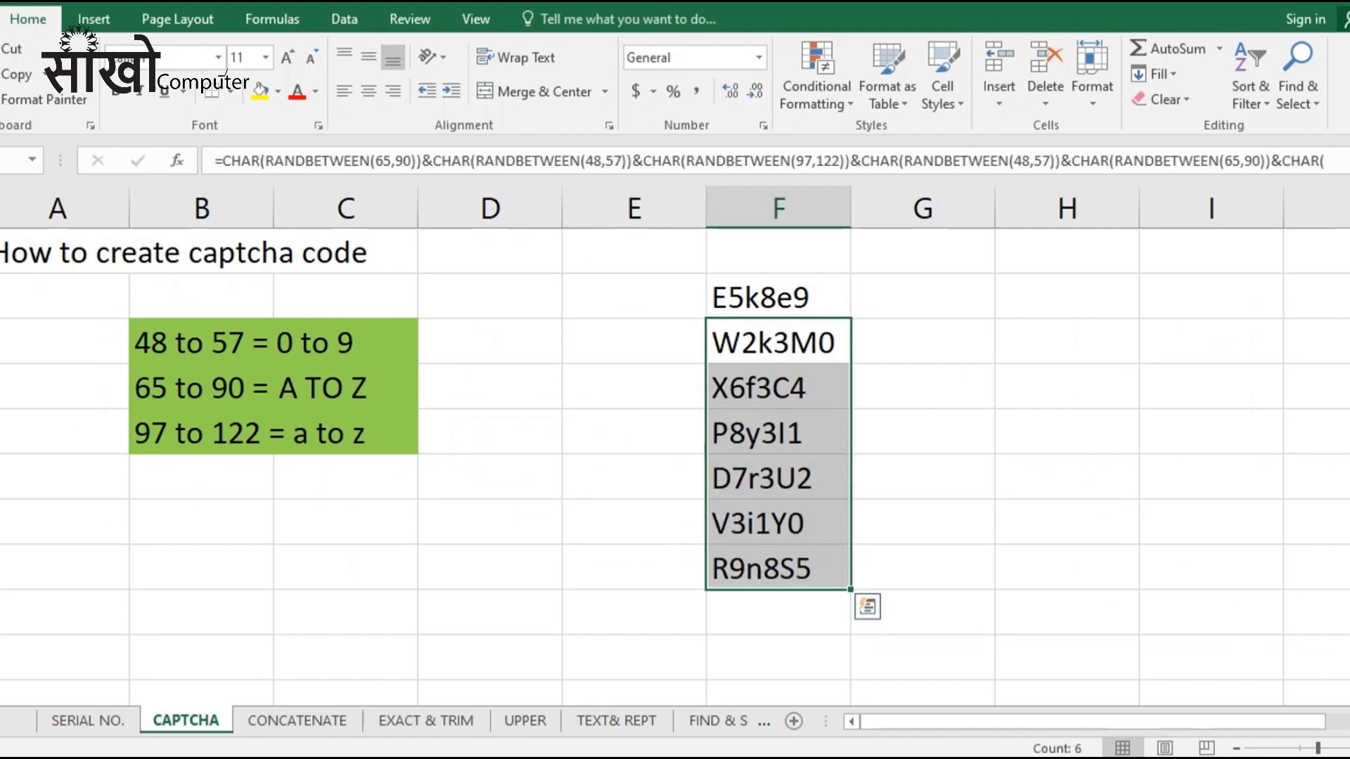
# Step: Review the green table of character-code ranges for digits, uppercase letters and lowercase letters
pyautogui.click(922, 342)
pyautogui.moveTo(202, 342); pyautogui.dragTo(344, 433)
pyautogui.click(923, 342)
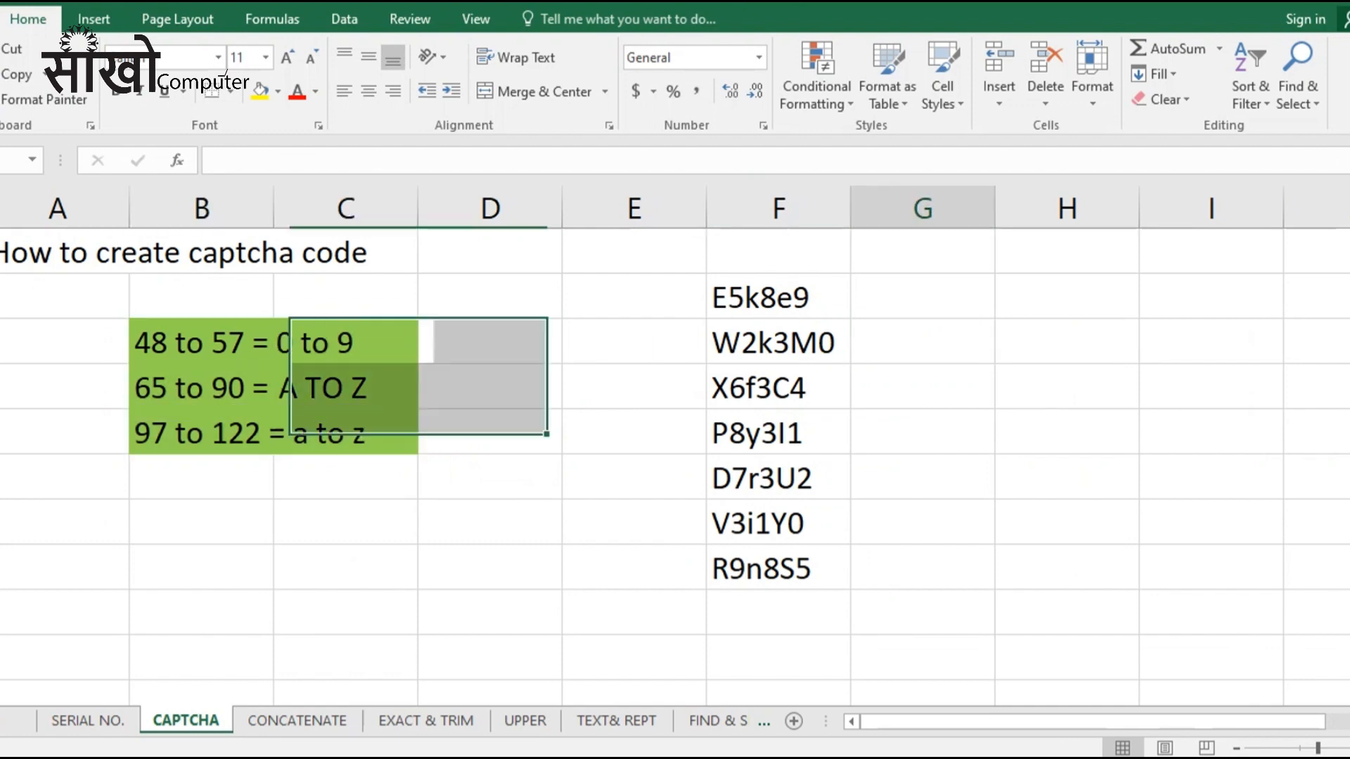
pyautogui.click(922, 297)
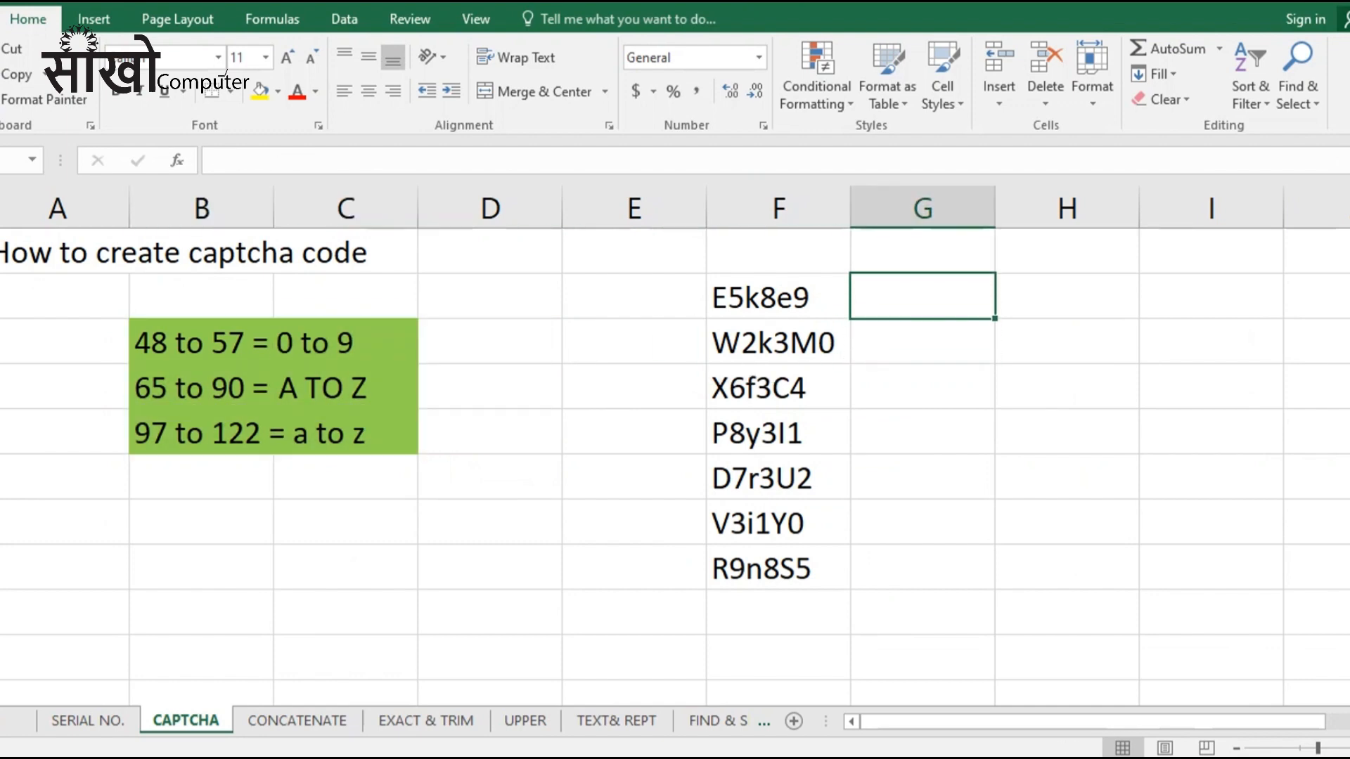
# Step: Start a captcha formula in G3 with a random uppercase letter, =CHAR(RANDBETWEEN(65,90))
pyautogui.click(923, 343)
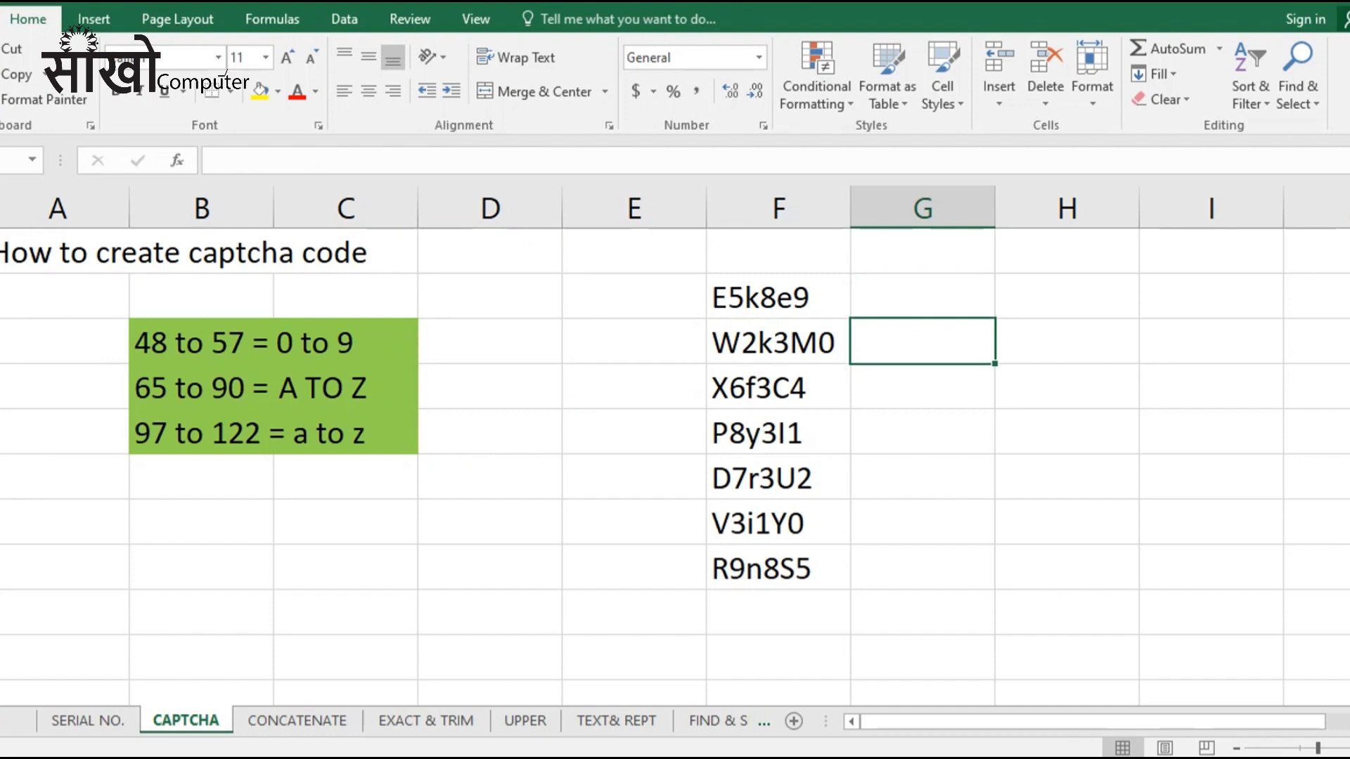
pyautogui.write('=CH')
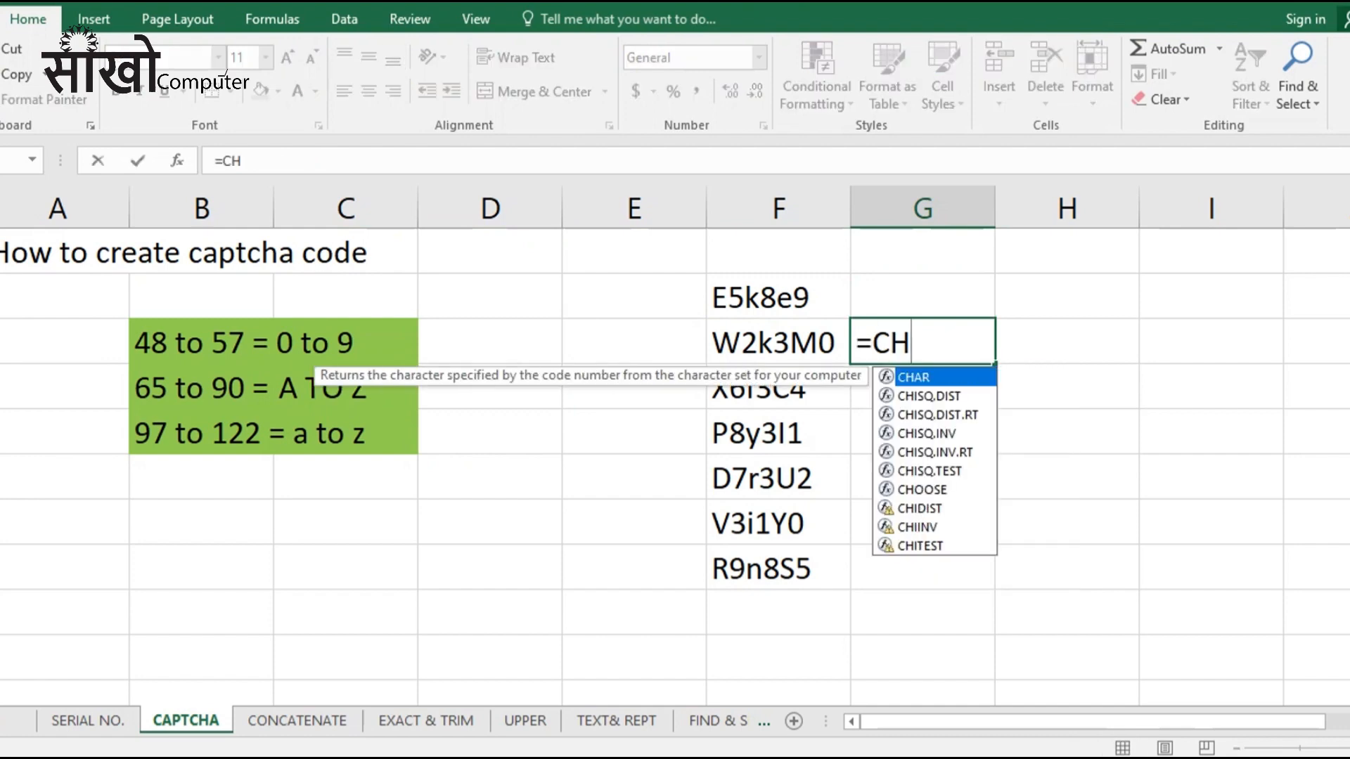
pyautogui.write('AR(RAN')
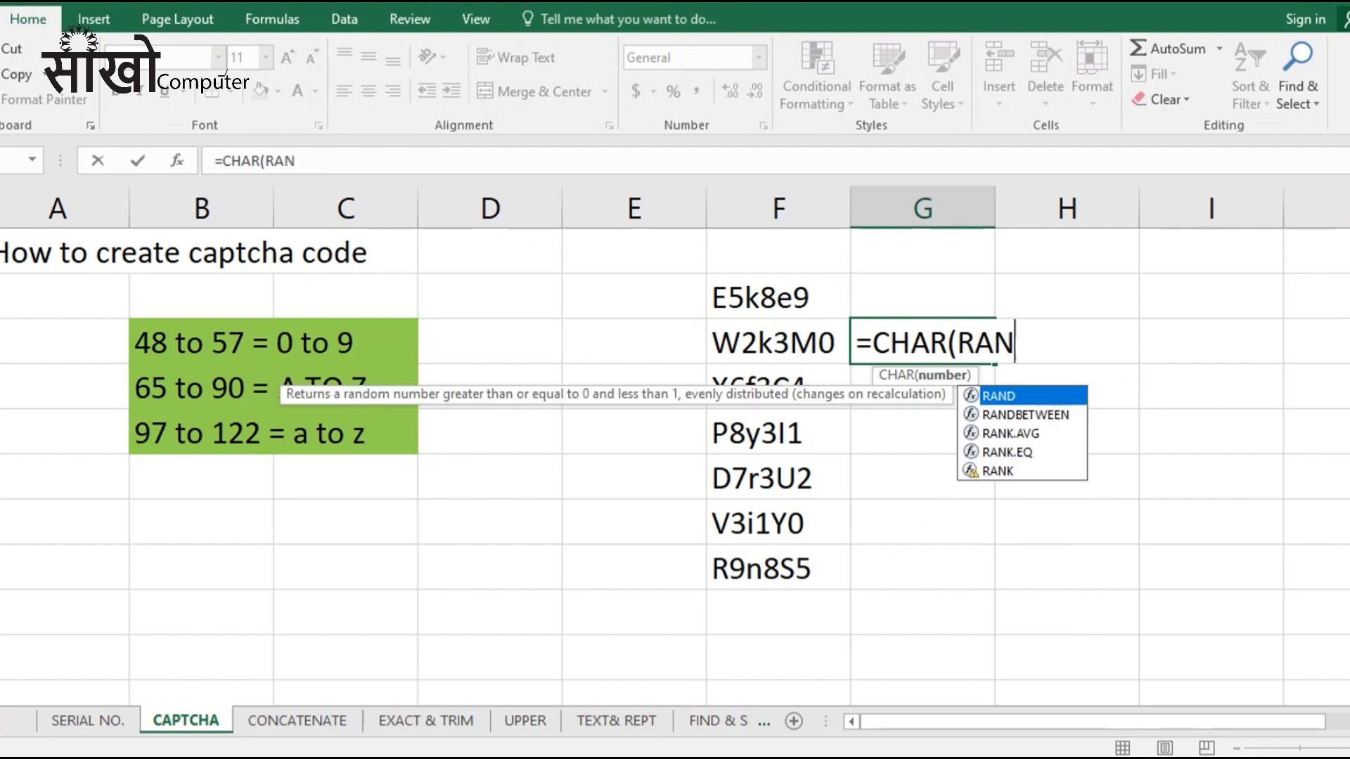
pyautogui.press('Down')
pyautogui.press('Tab')
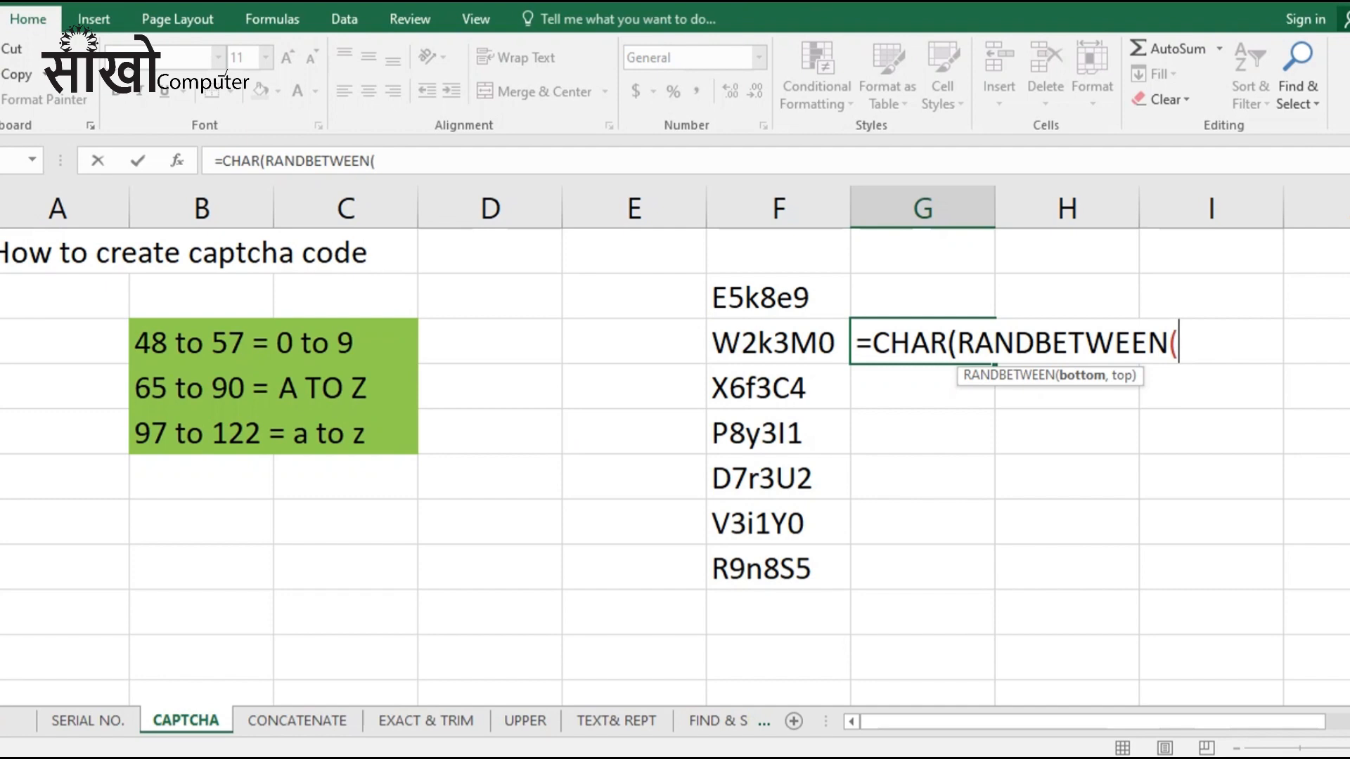
pyautogui.write('65,90')
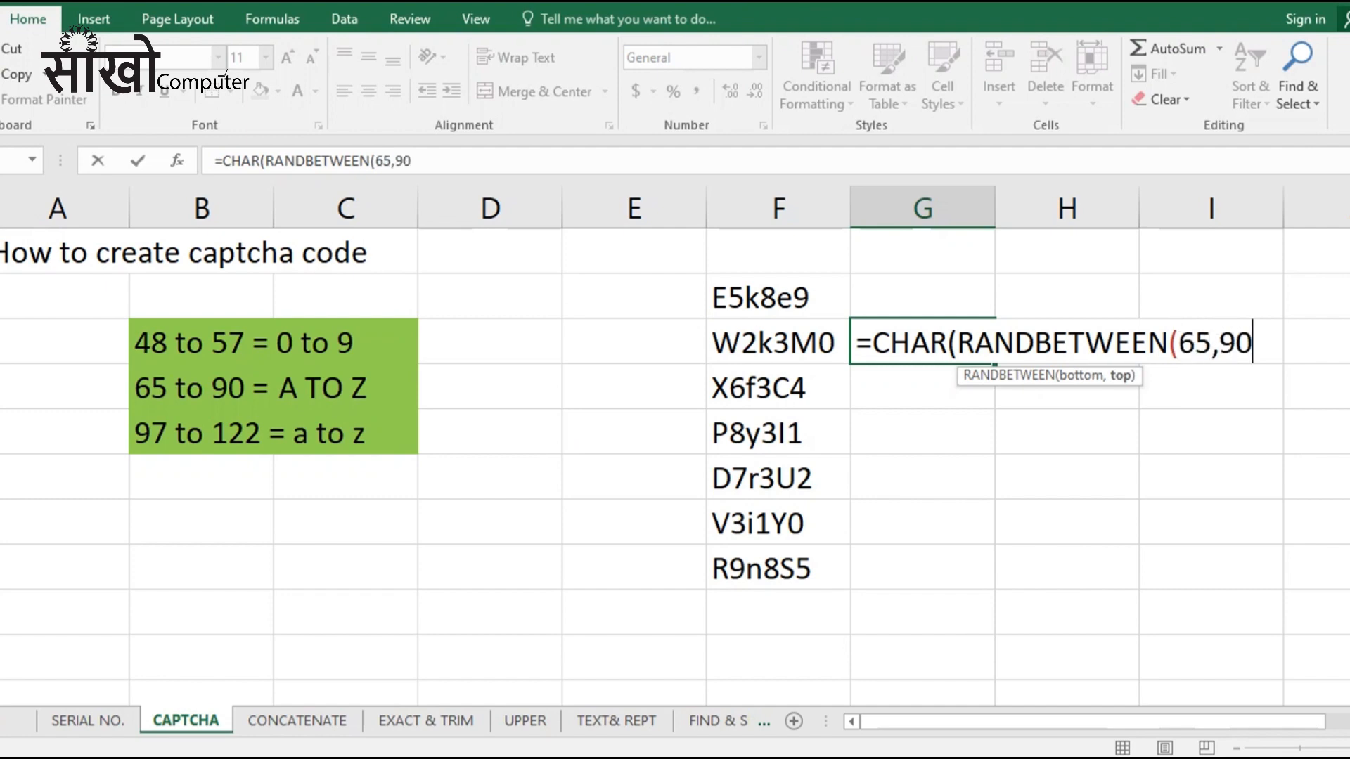
pyautogui.write('))')
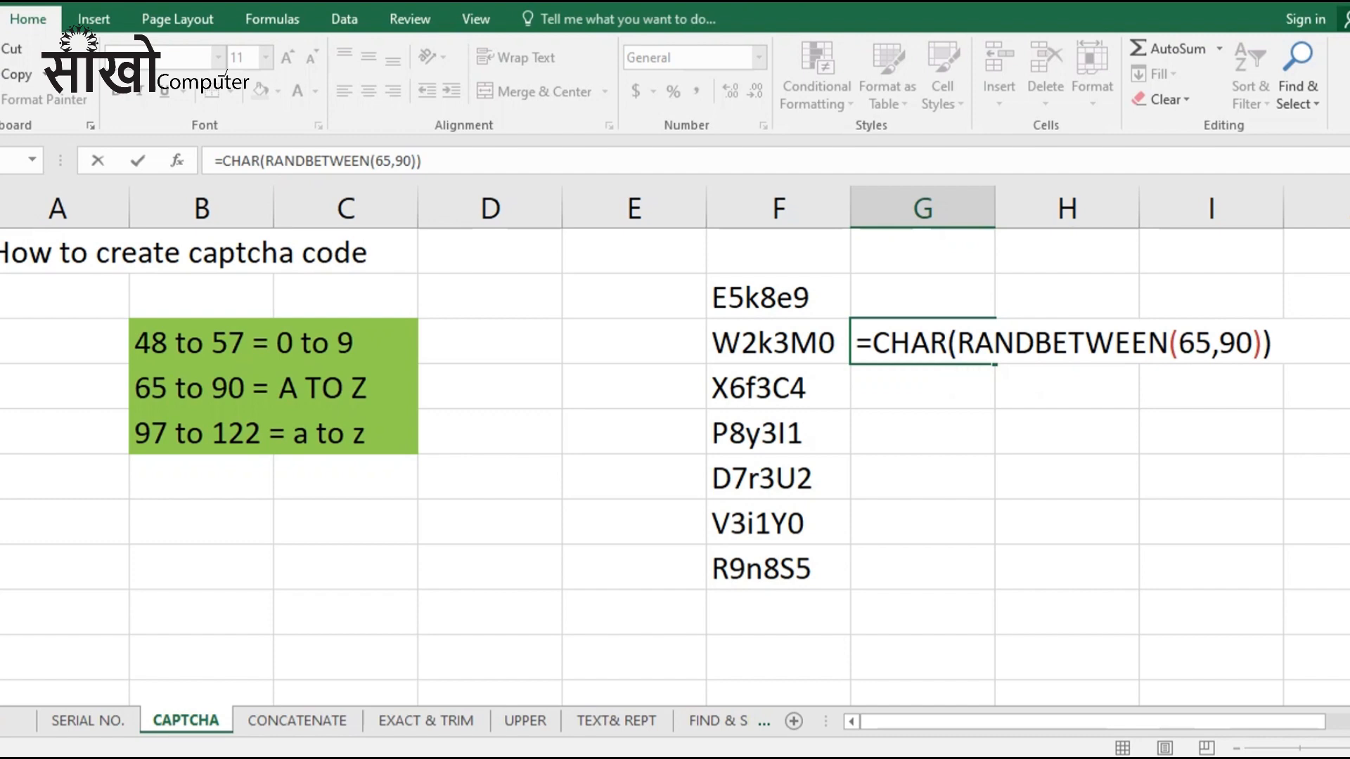
# Step: Append a random digit to the G3 formula with &CHAR(RANDBETWEEN(48,57))
pyautogui.write('&')
pyautogui.write('CHAR(')
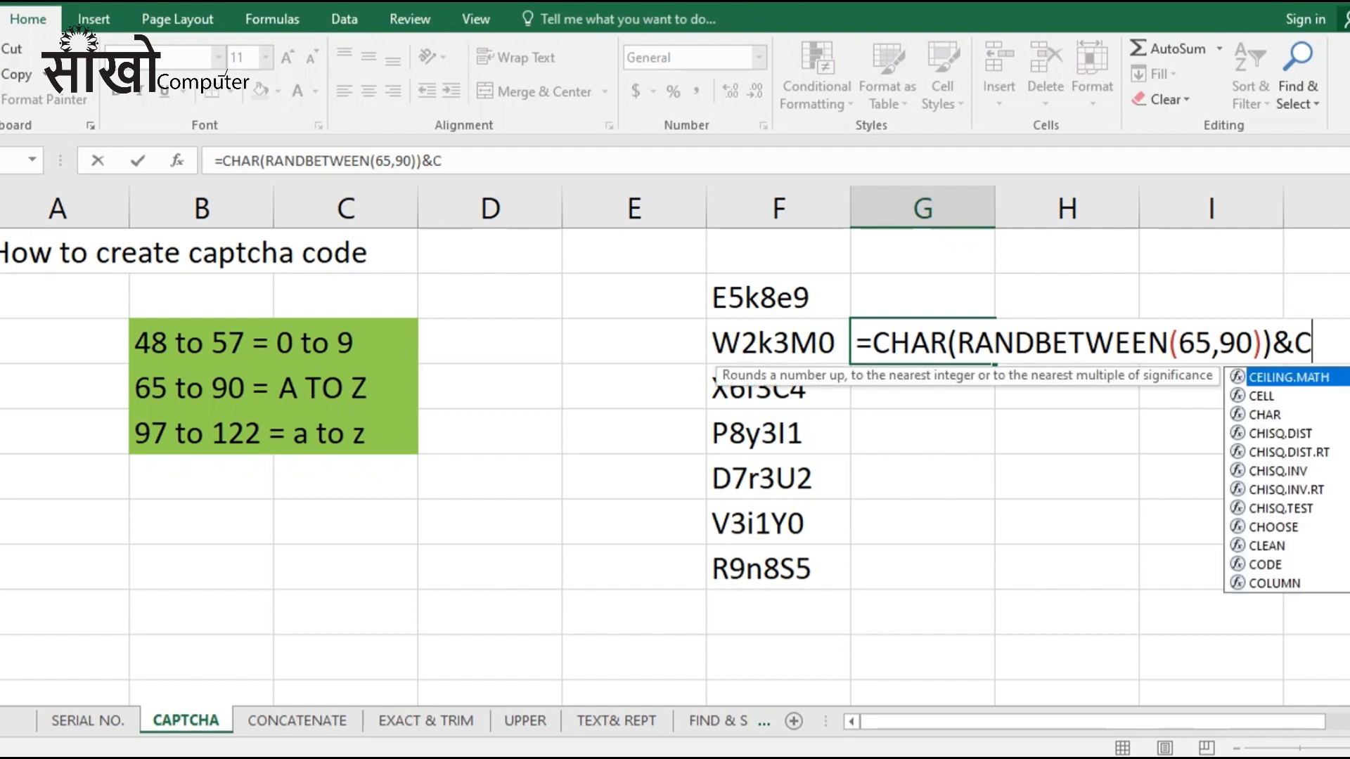
pyautogui.write('RAND')
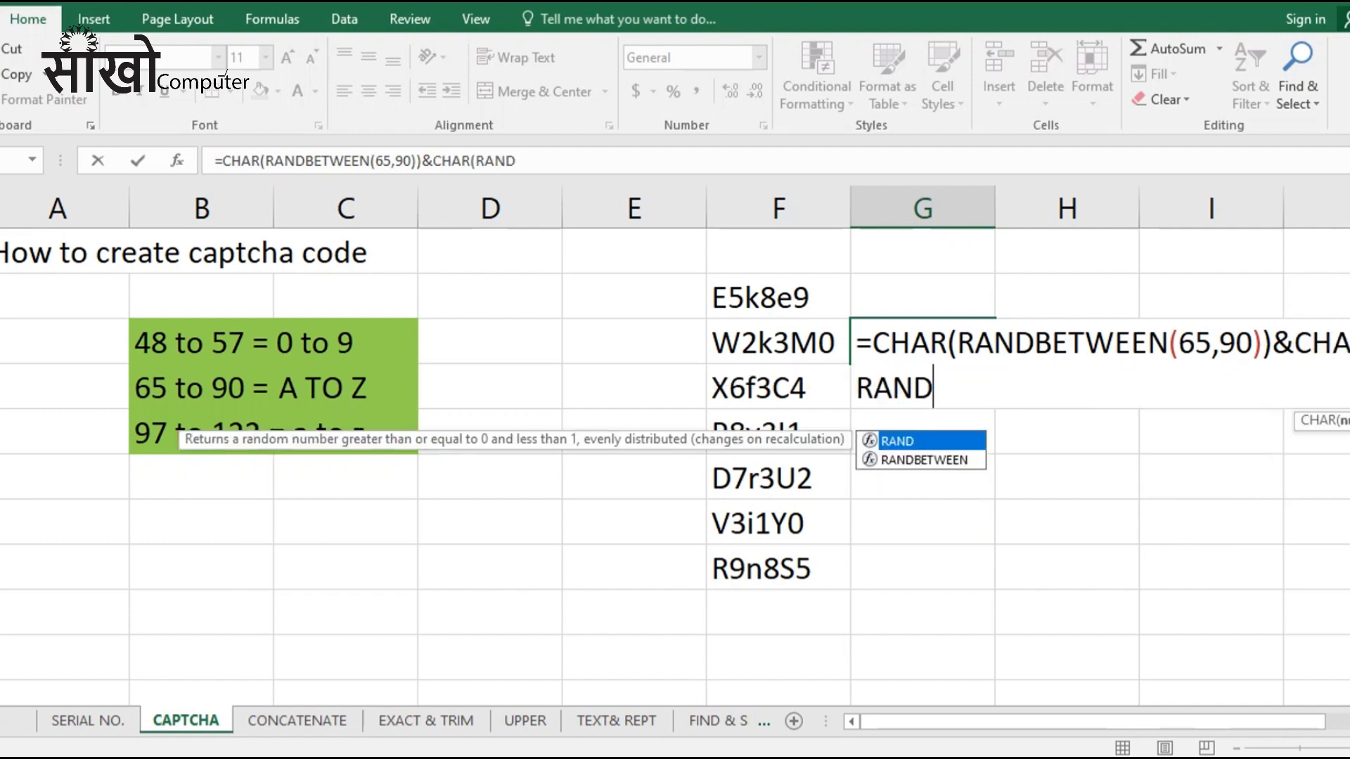
pyautogui.press('Down')
pyautogui.press('Tab')
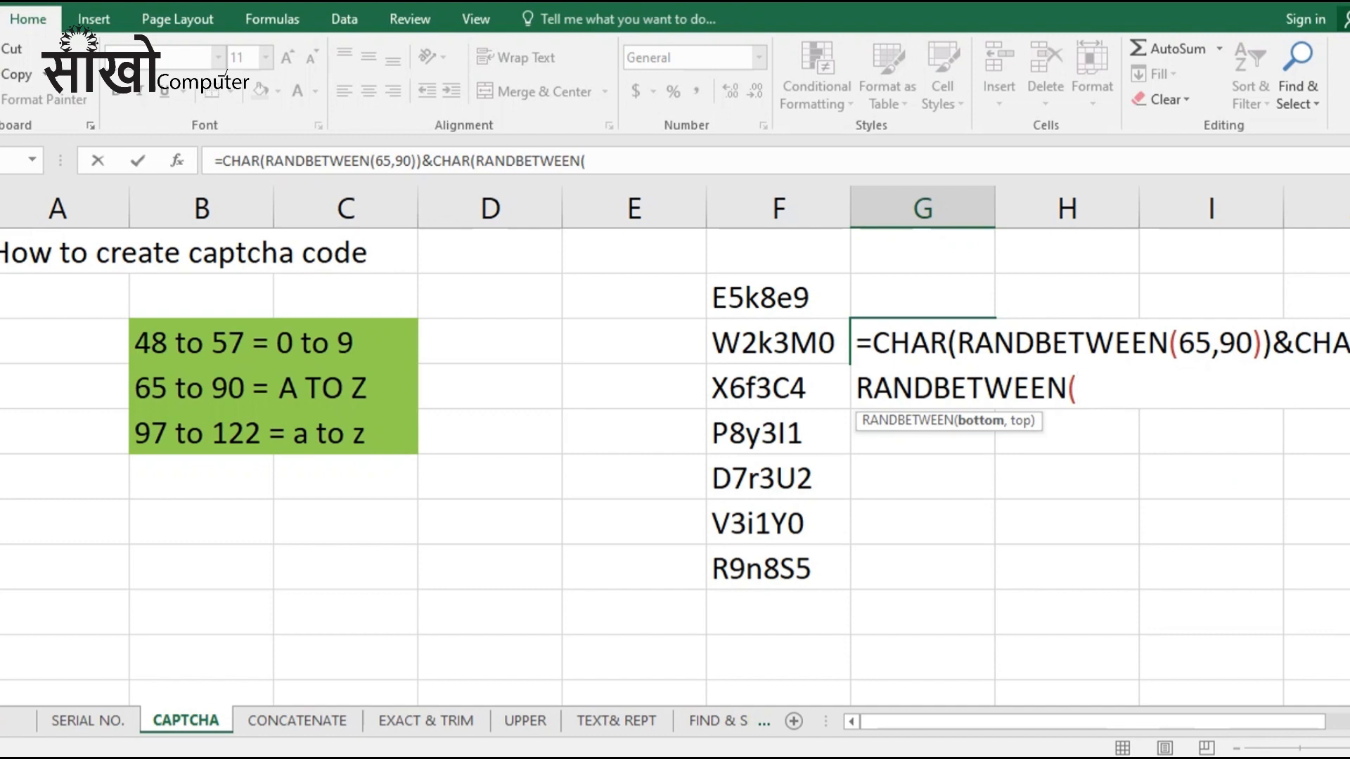
pyautogui.write('48,')
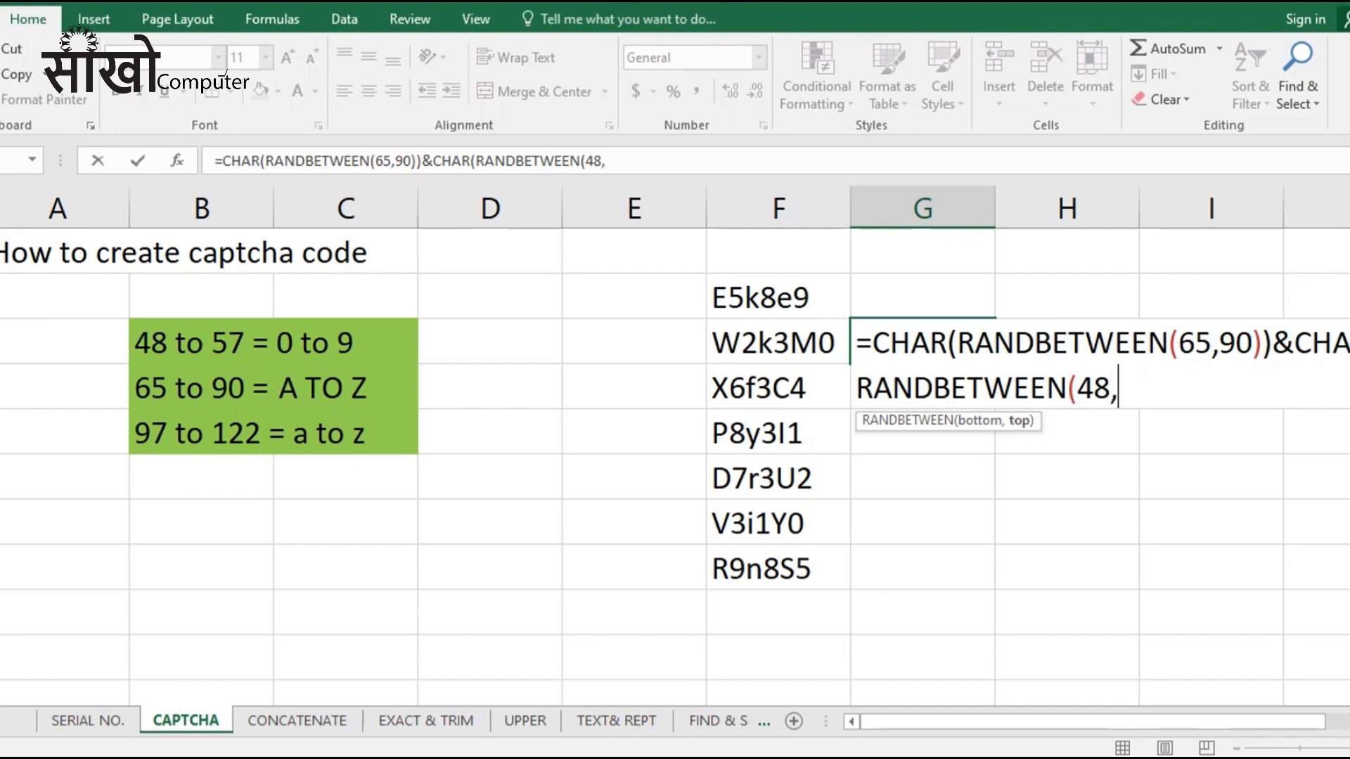
pyautogui.write('57))')
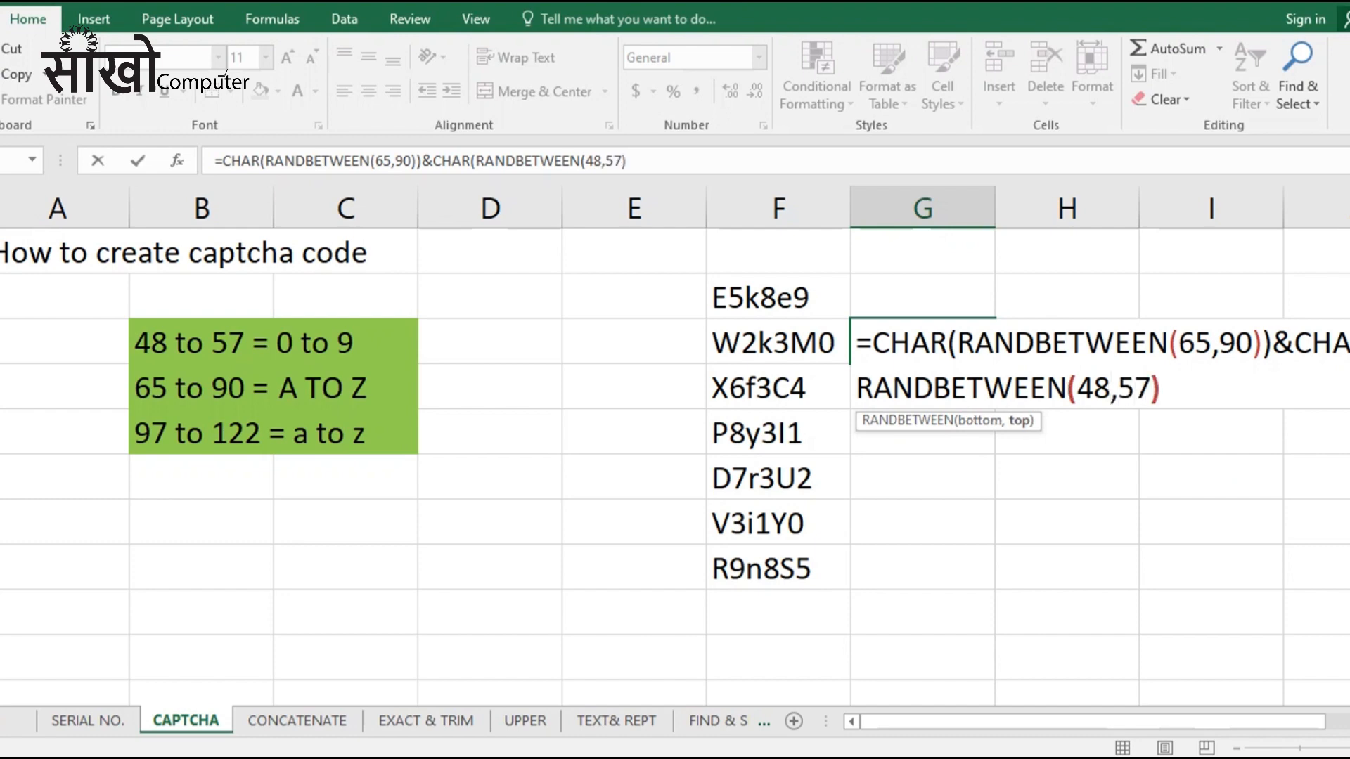
# Step: Append a random lowercase letter with &CHAR(RANDBETWEEN(97,122)), enter the G3 formula and fill it down to G8
pyautogui.write('&')
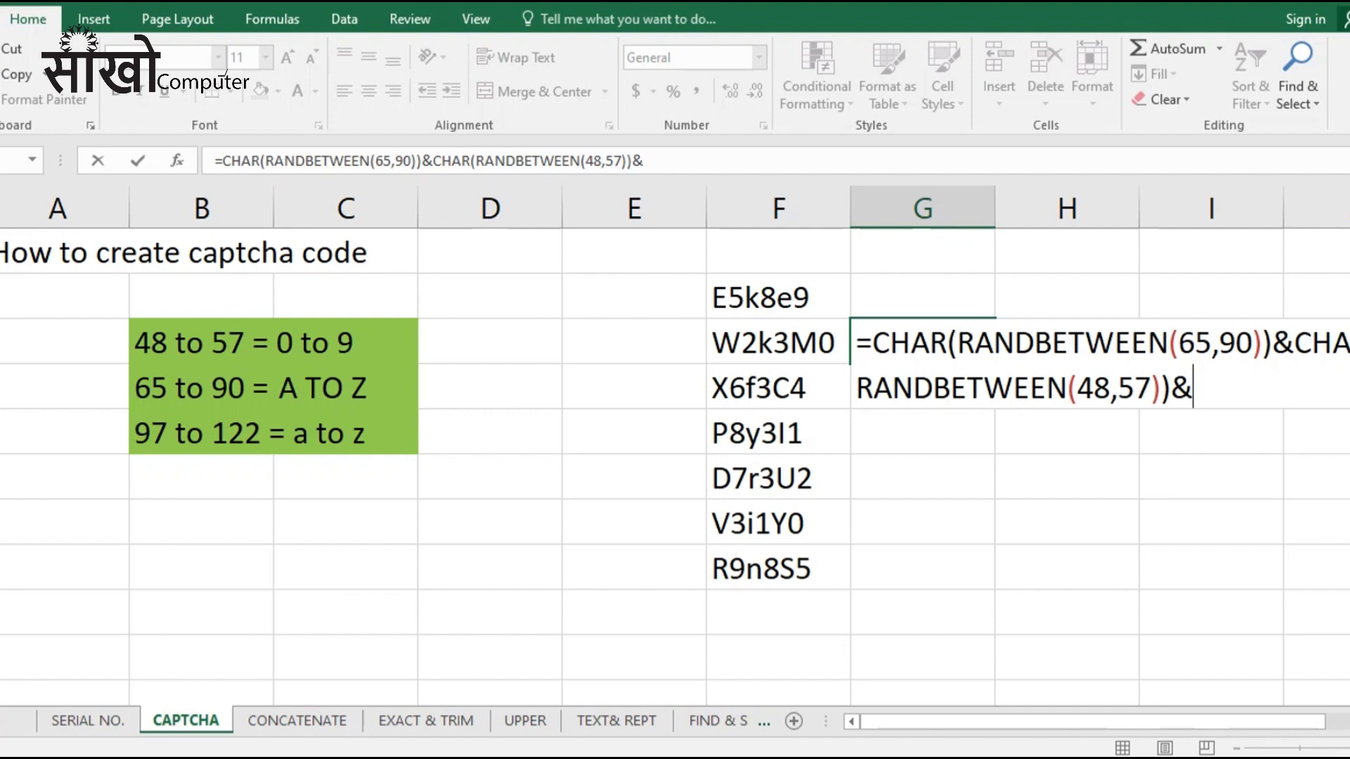
pyautogui.write('CHAR(RAND')
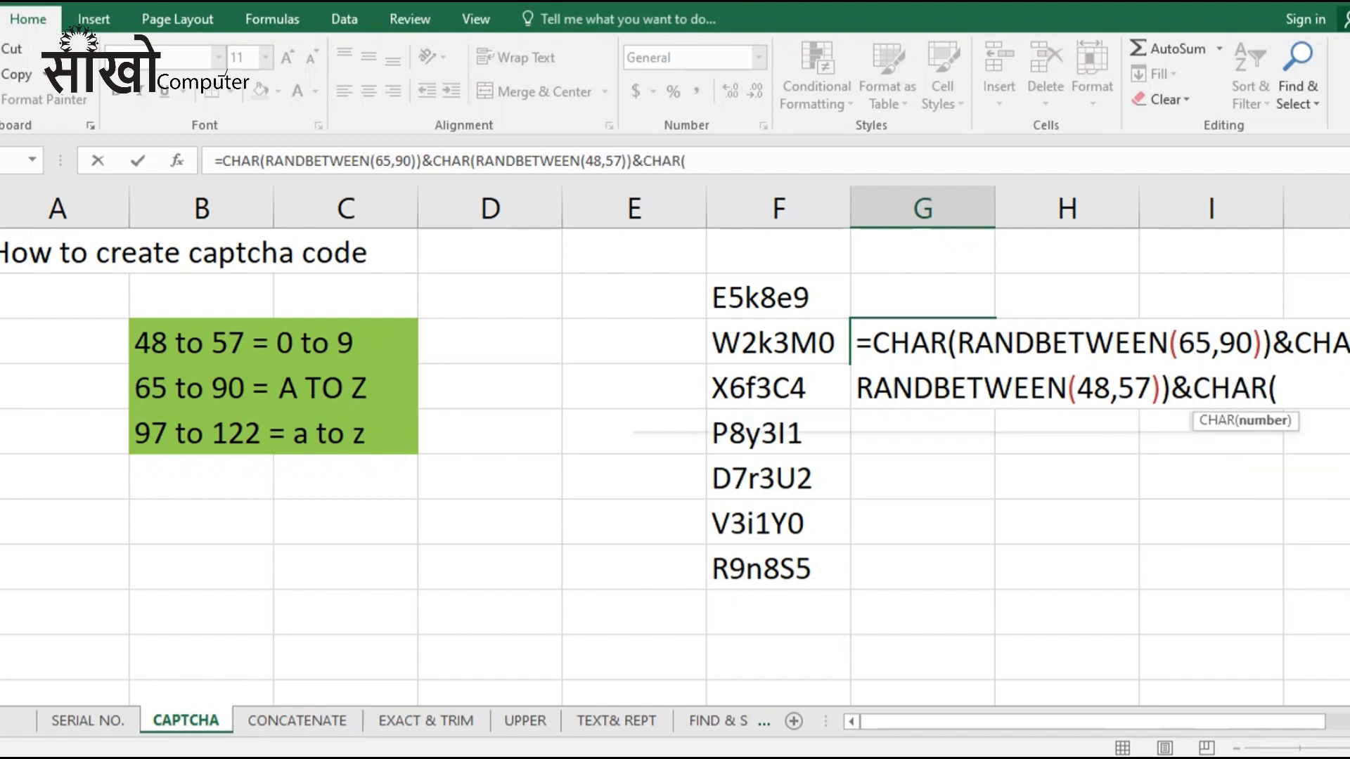
pyautogui.press('Tab')
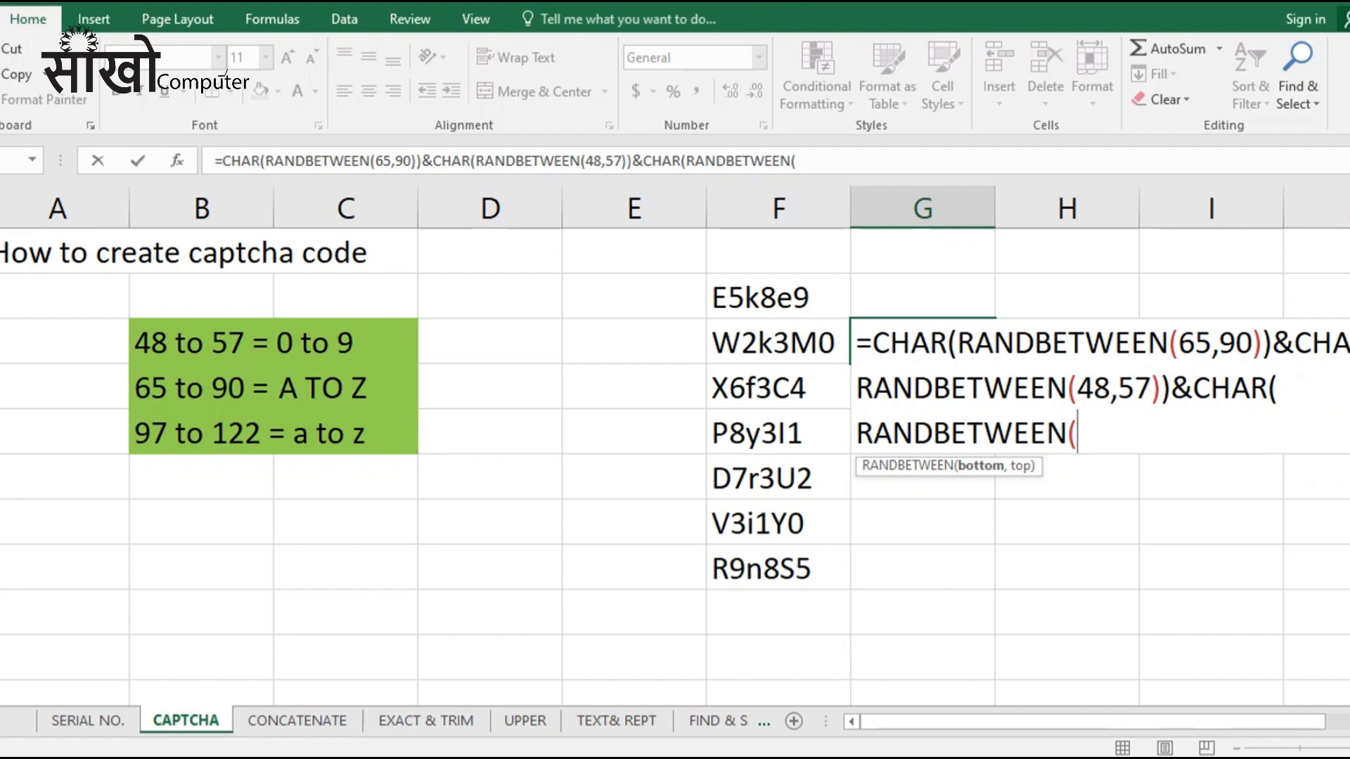
pyautogui.write('97,122))')
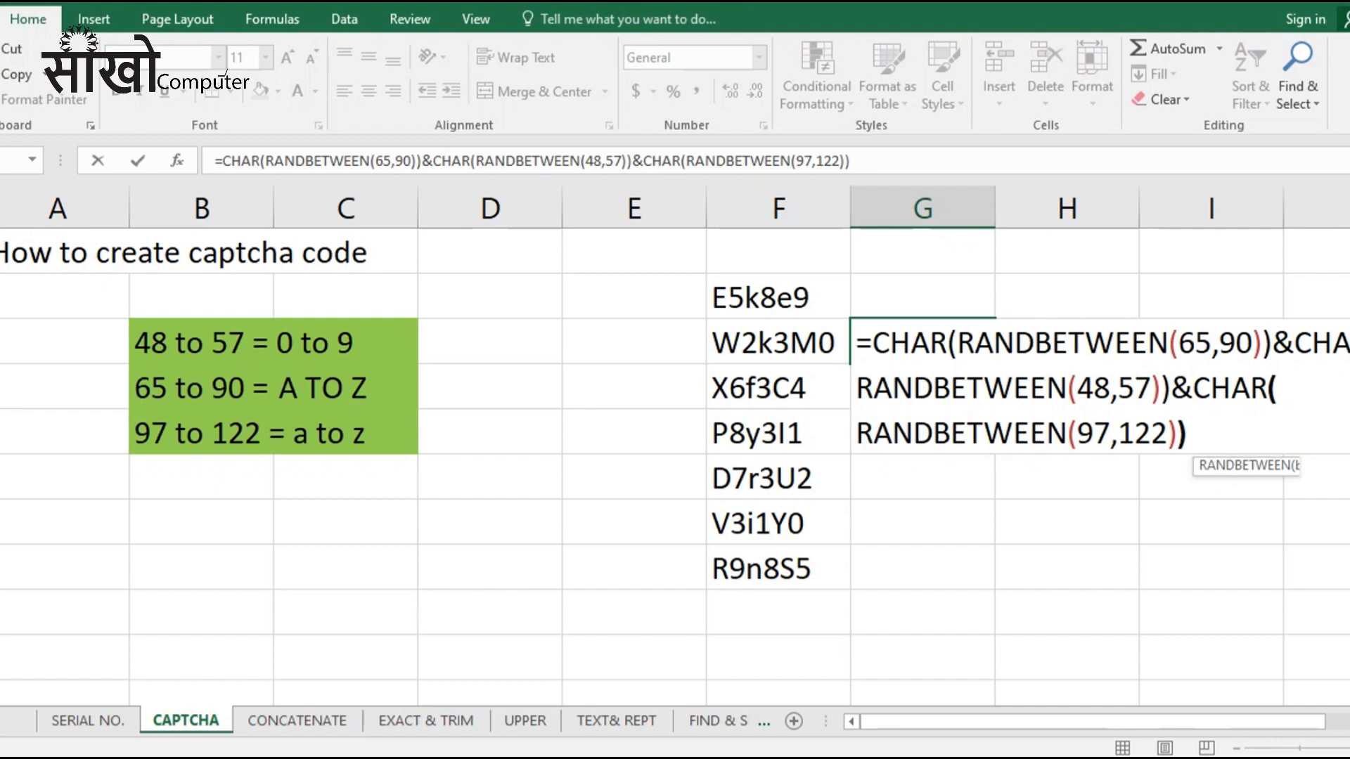
pyautogui.hotkey('ctrl', 'Return')
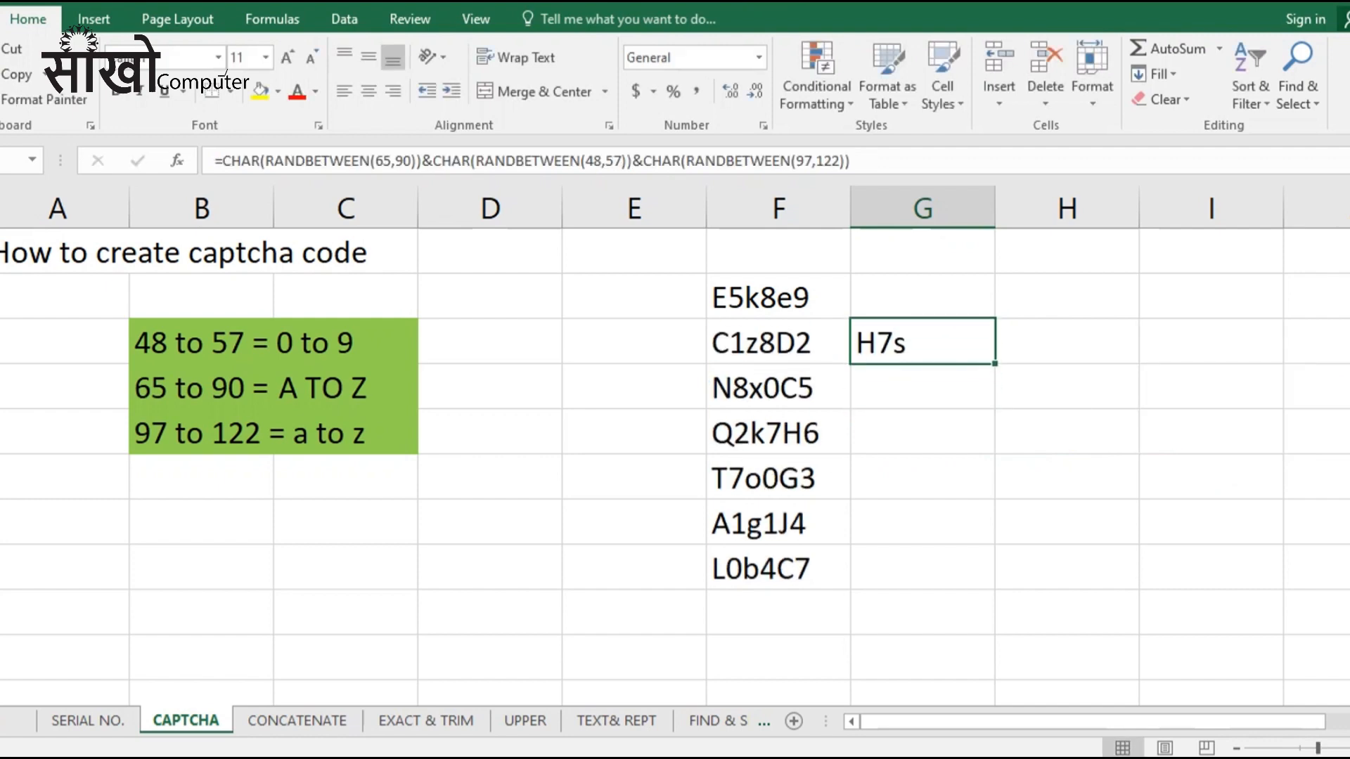
pyautogui.moveTo(994, 363); pyautogui.dragTo(994, 587)
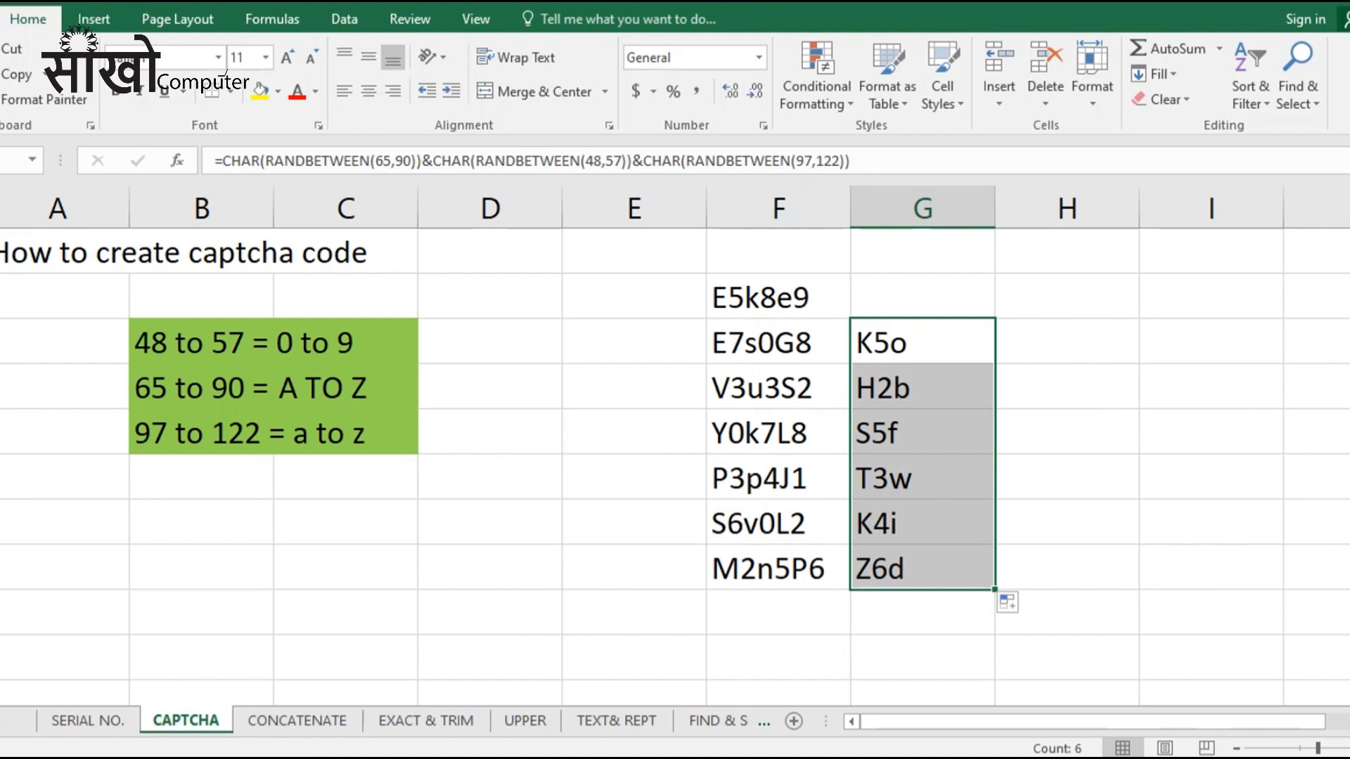
# Step: On the CONCATENATE sheet, copy the sample data in C4:D6 to the block starting at C9
pyautogui.click(298, 720)
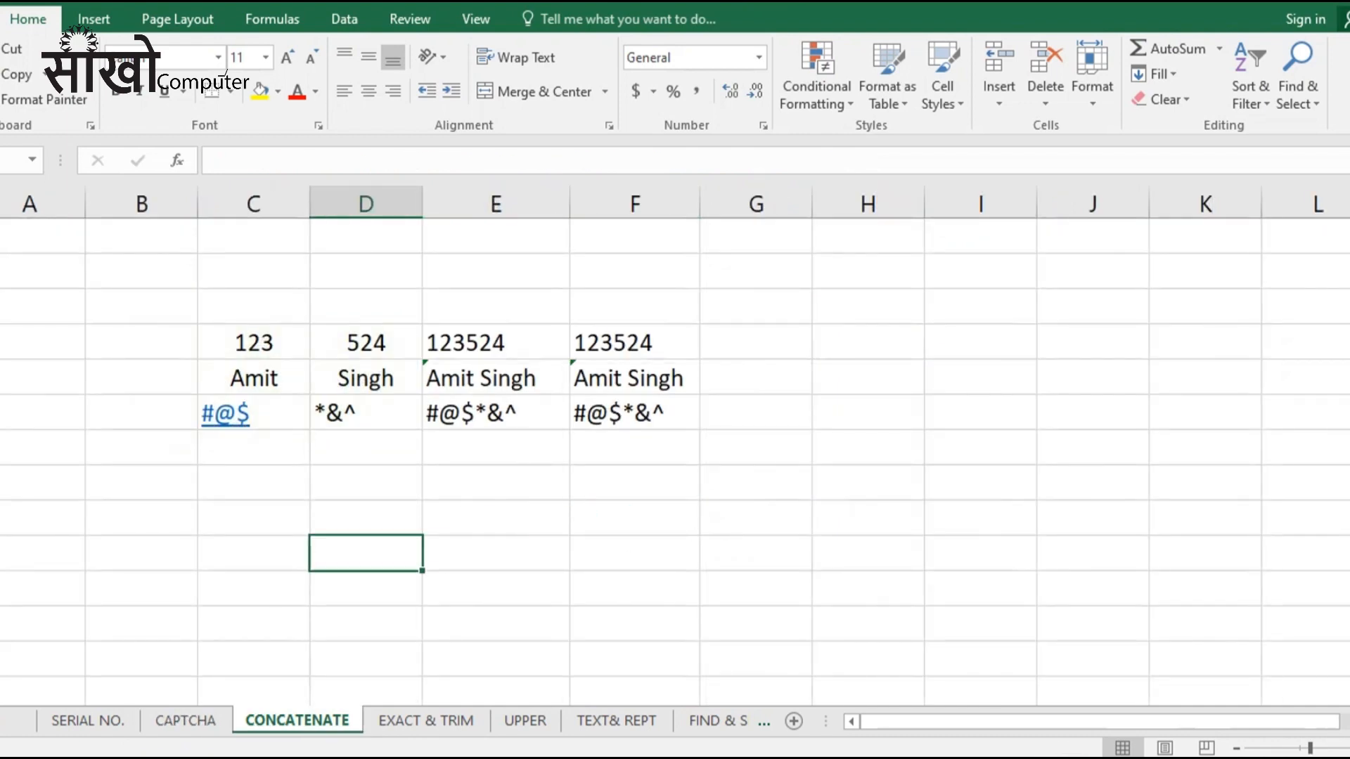
pyautogui.moveTo(253, 342); pyautogui.dragTo(365, 412)
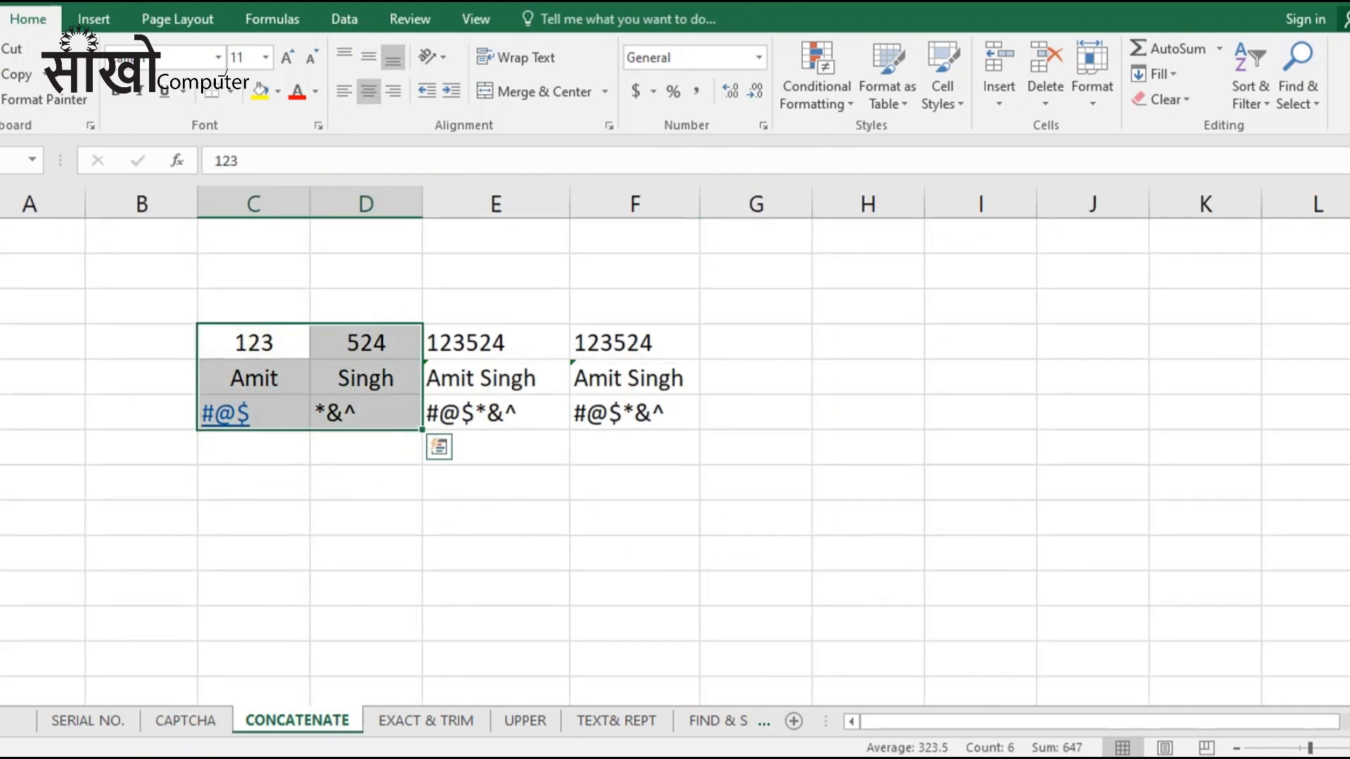
pyautogui.hotkey('ctrl', 'c')
pyautogui.press('Down')
pyautogui.press('Down')
pyautogui.press('Down')
pyautogui.press('Down')
pyautogui.press('Down')
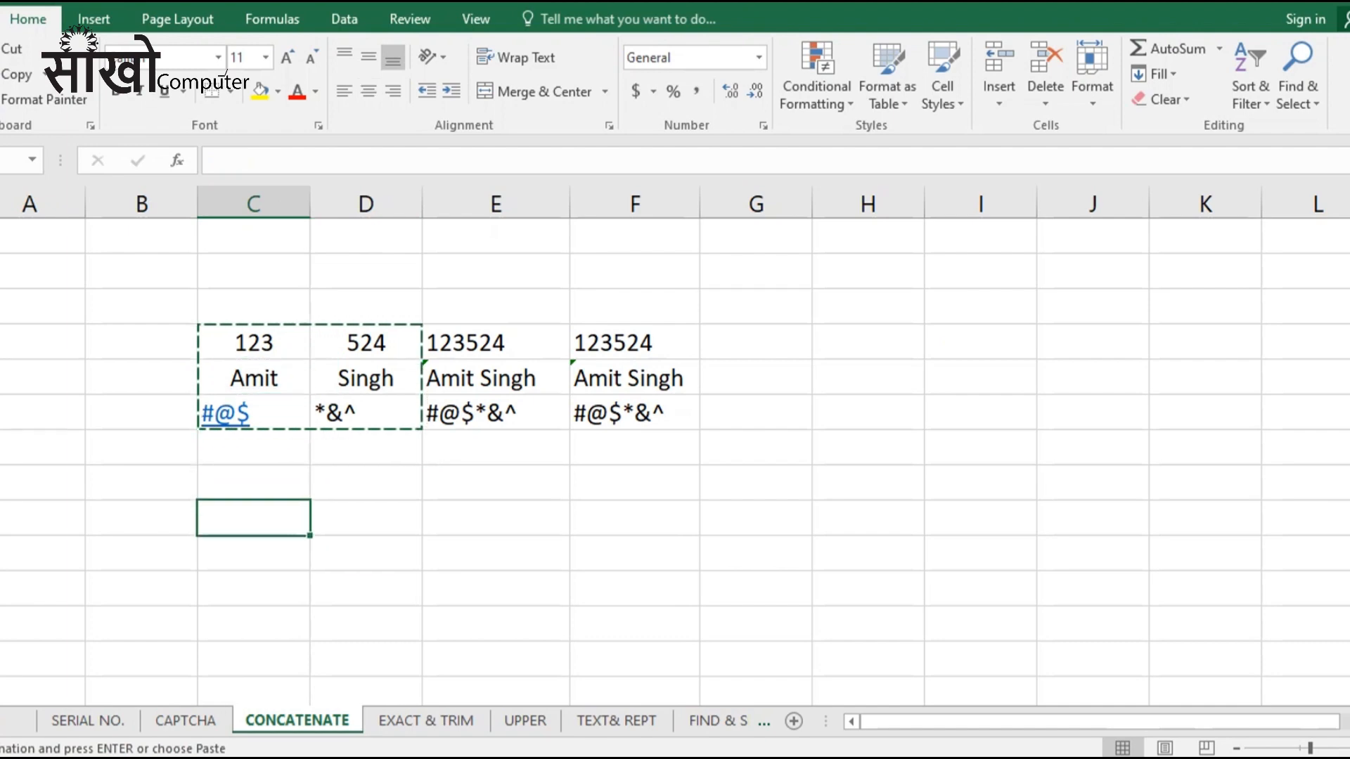
pyautogui.hotkey('ctrl', 'v')
pyautogui.press('Escape')
pyautogui.press('Down')
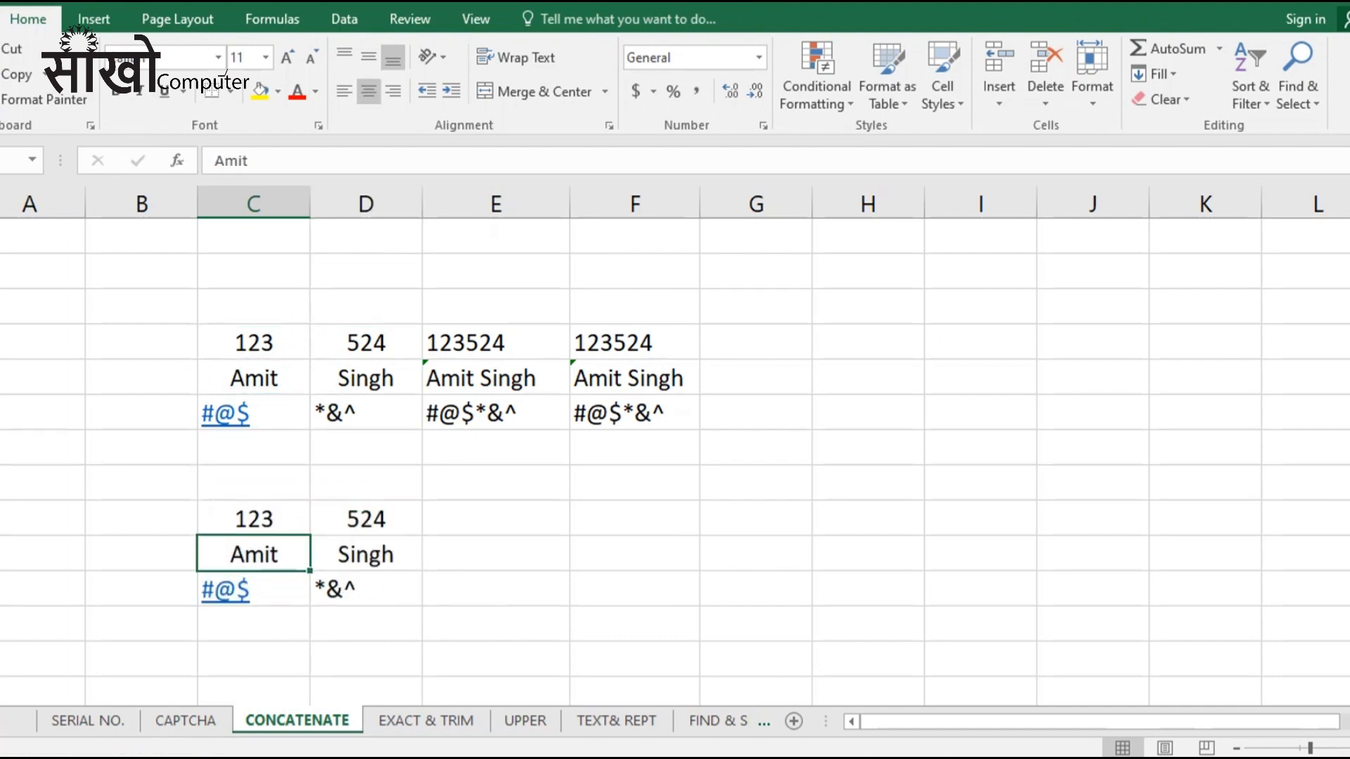
# Step: Centre the copied data in C9:D11 horizontally
pyautogui.press('Right')
pyautogui.press('Up')
pyautogui.press('Left')
pyautogui.hotkey('shift', 'Right')
pyautogui.hotkey('shift', 'Down')
pyautogui.hotkey('shift', 'Down')
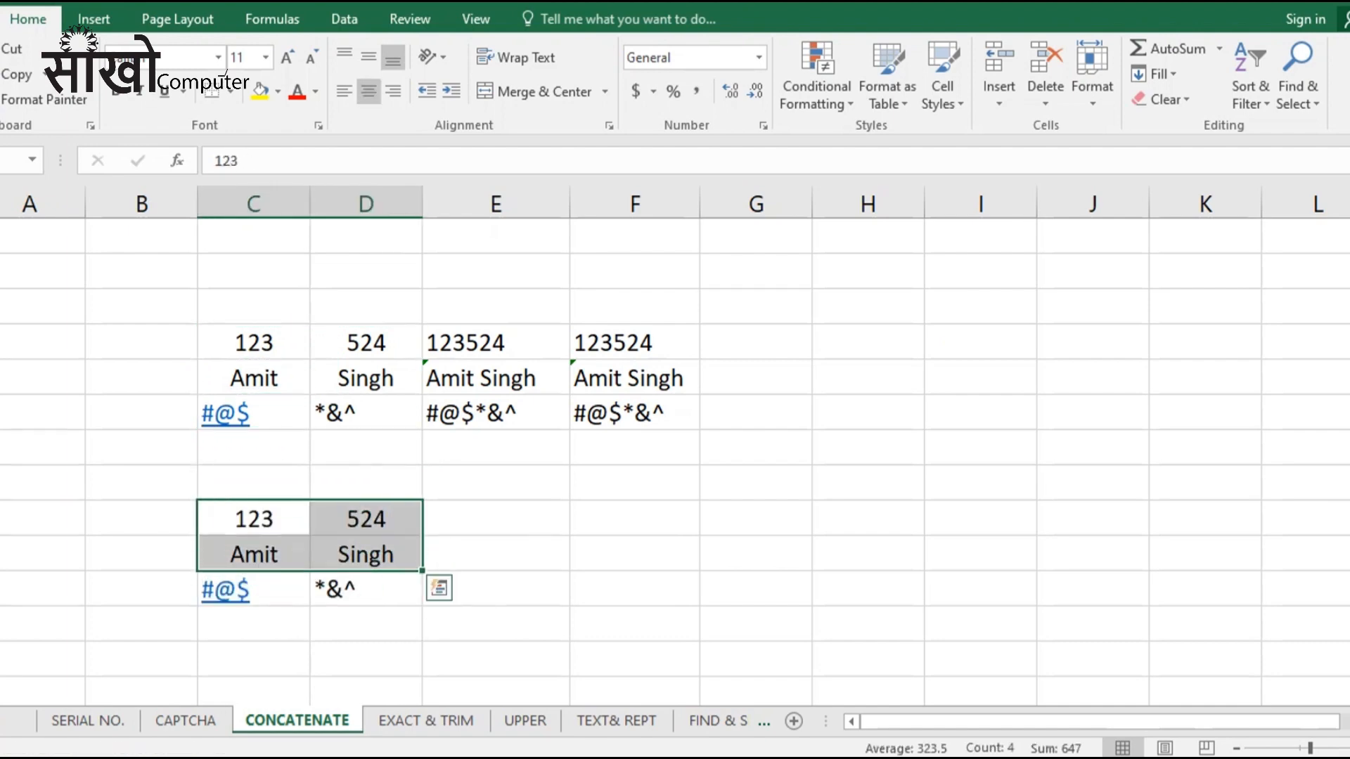
pyautogui.click(368, 91)
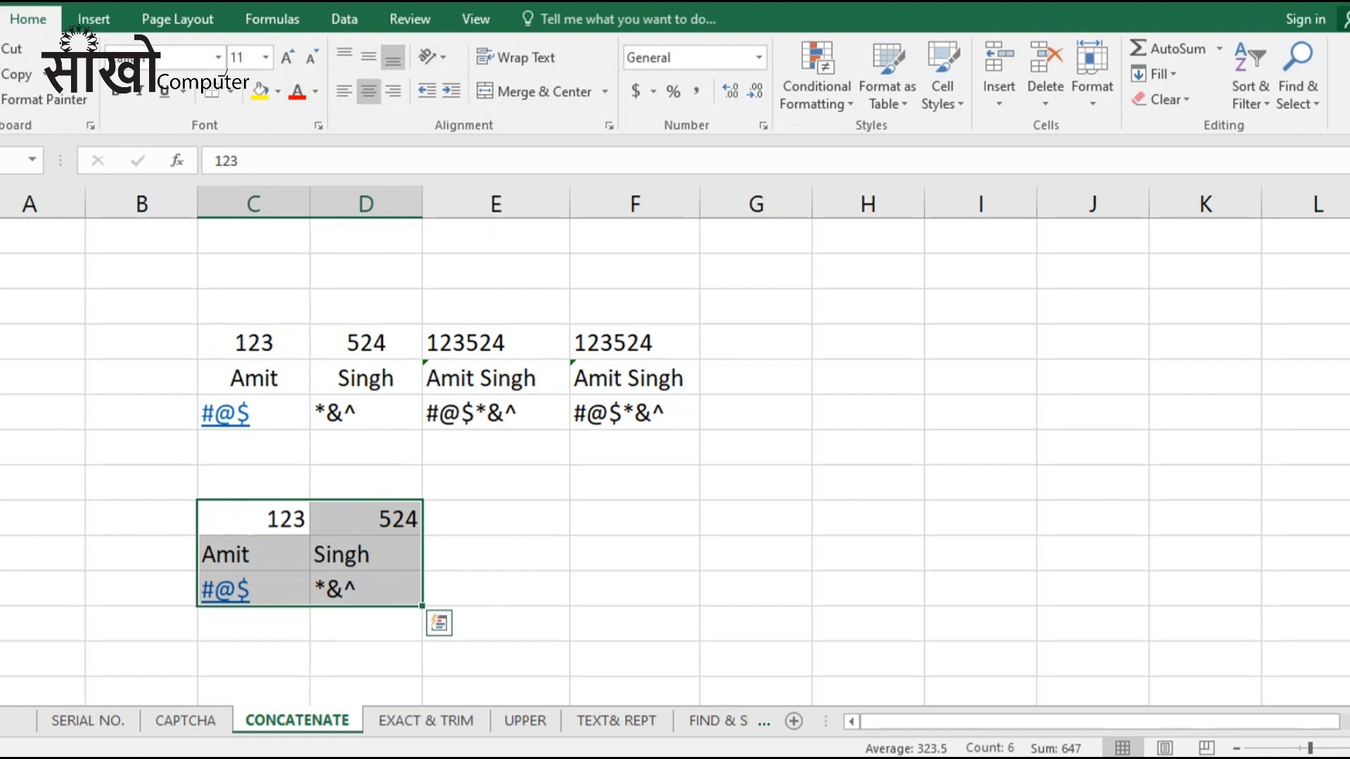
pyautogui.click(369, 91)
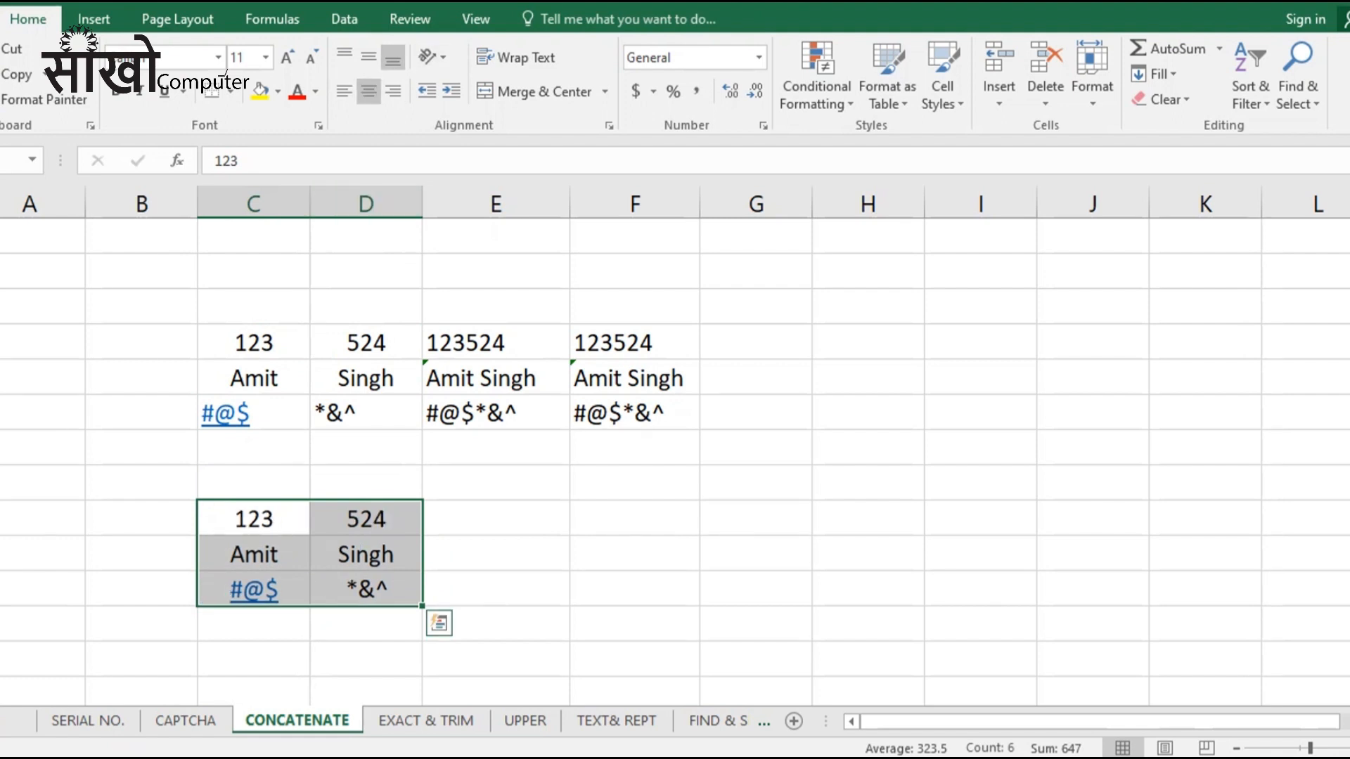
# Step: Enter =CONCATENATE(C9,D9) in E9 and fill the formula down to E11
pyautogui.click(496, 519)
pyautogui.write('=CONCATENATE(')
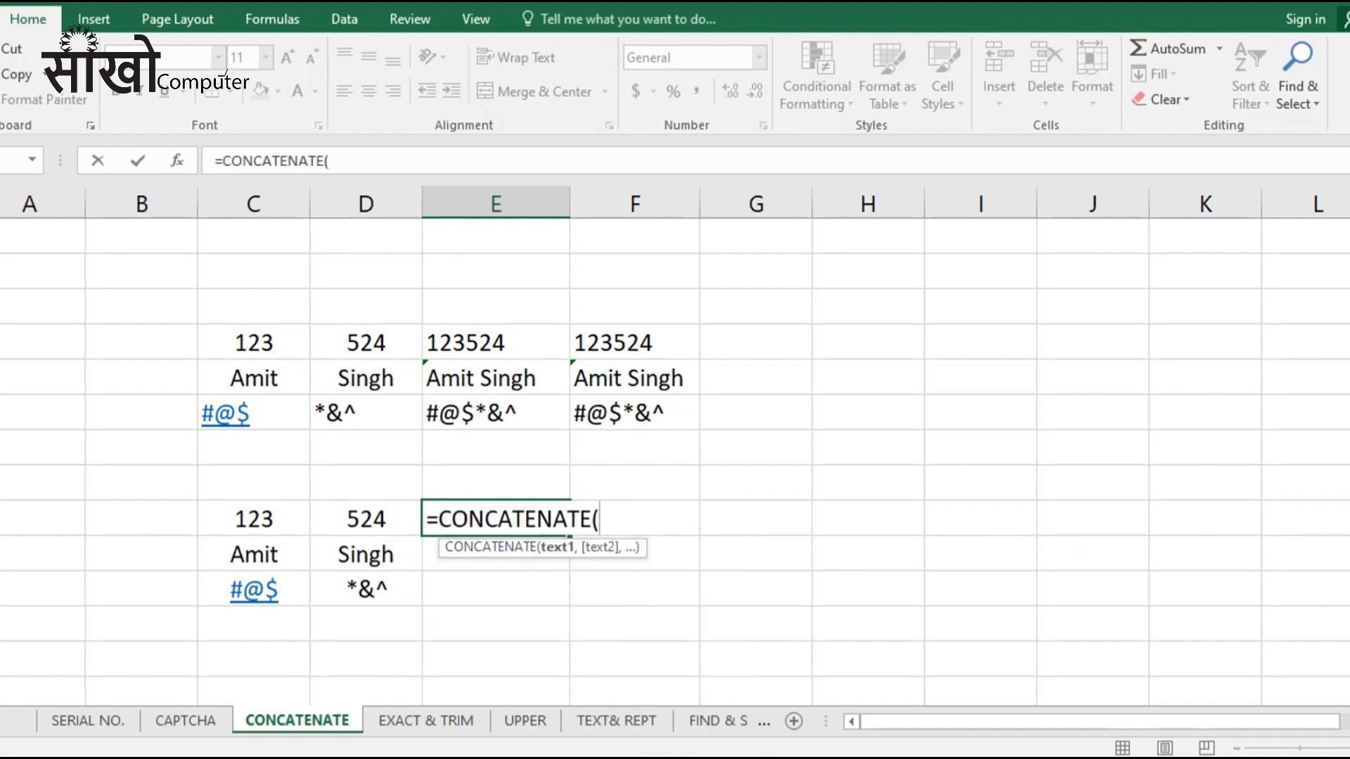
pyautogui.click(254, 519)
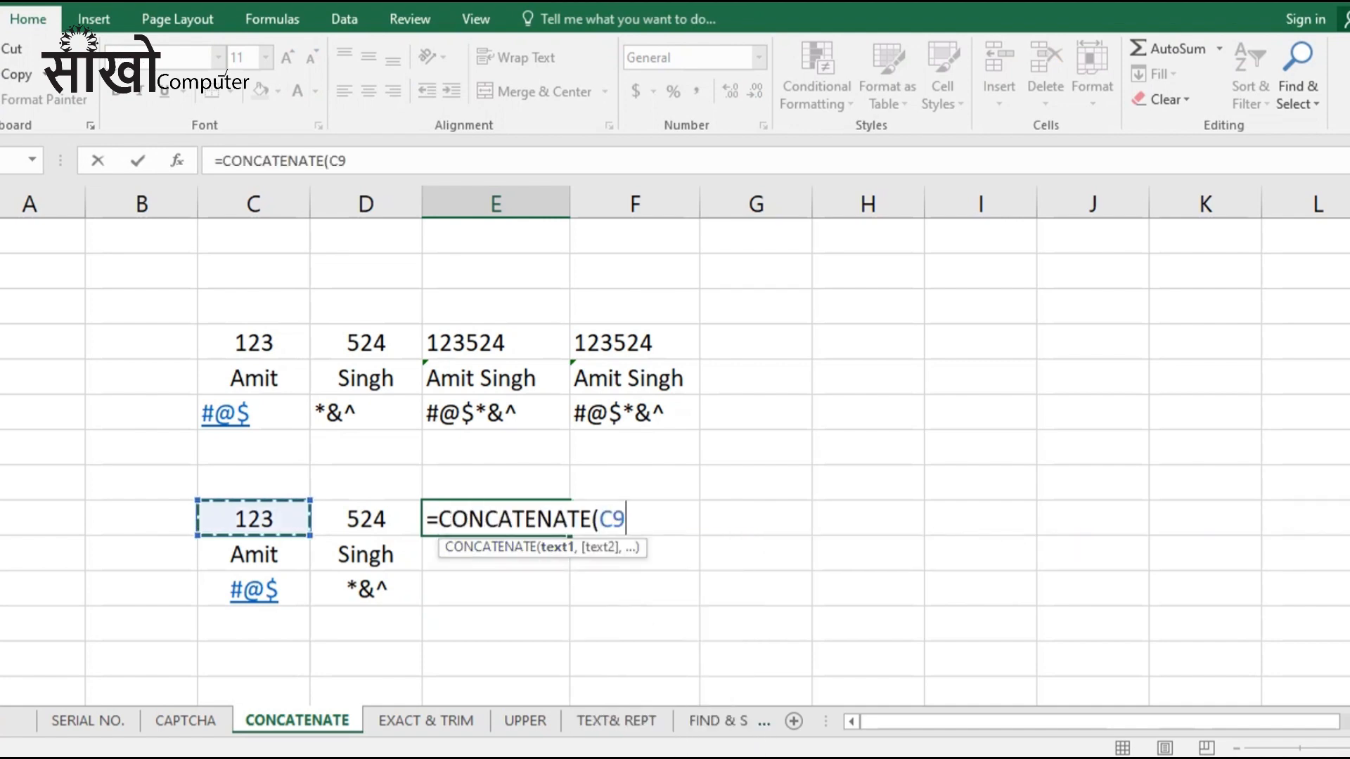
pyautogui.write(',')
pyautogui.click(366, 519)
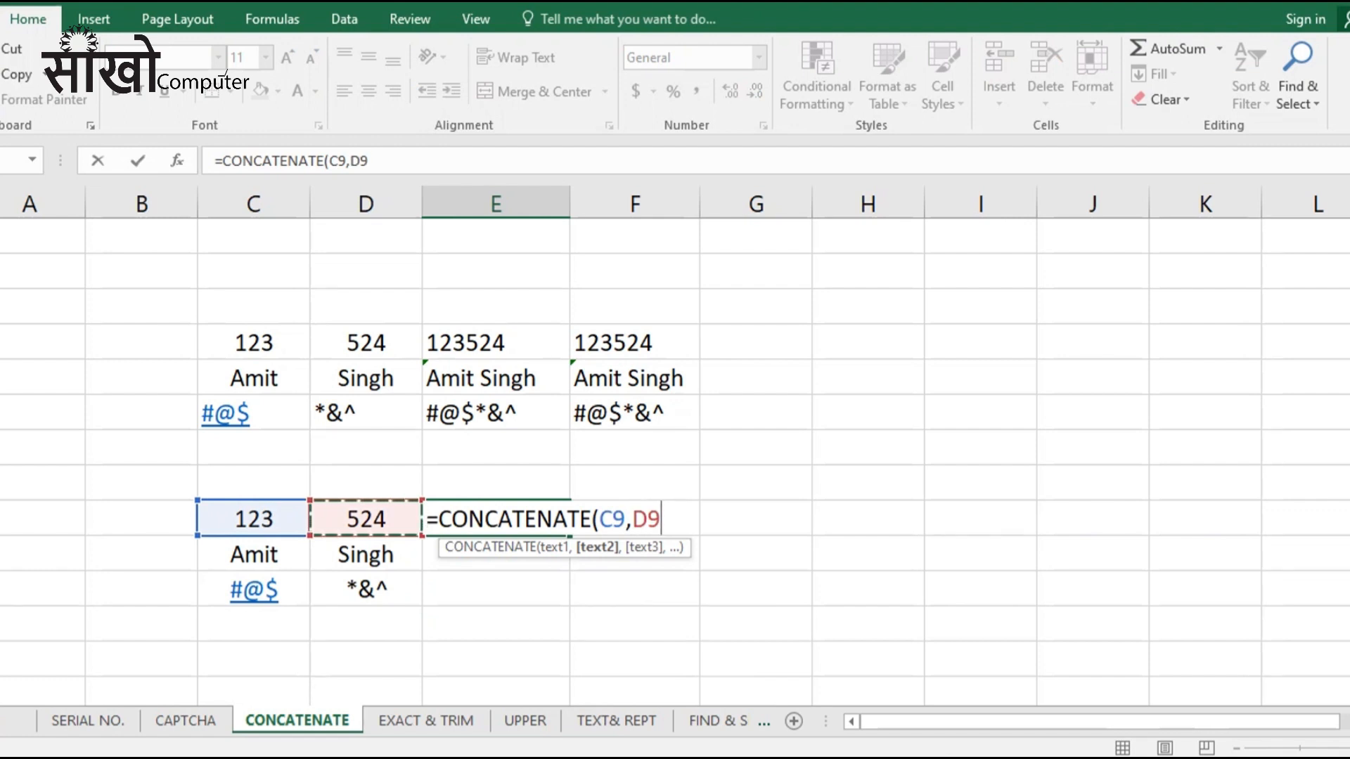
pyautogui.write(')')
pyautogui.press('Return')
pyautogui.click(495, 519)
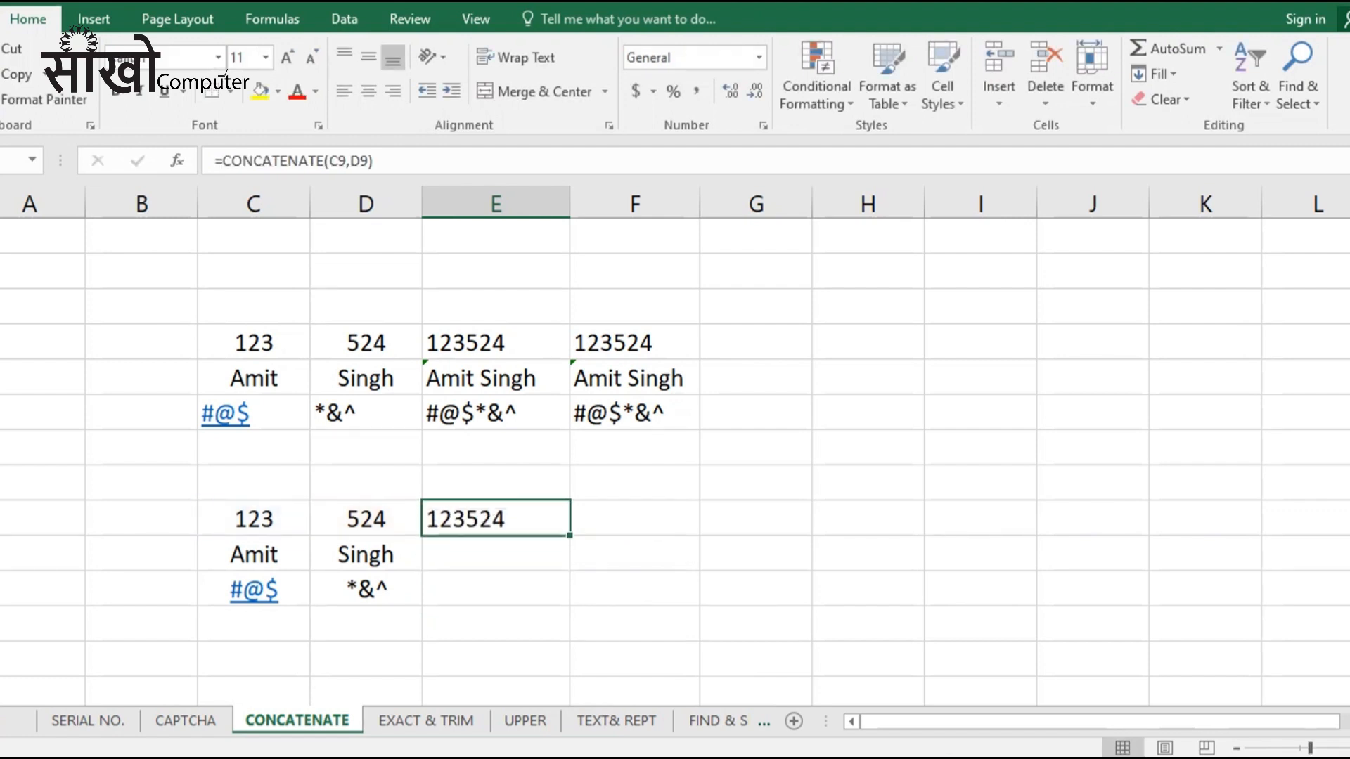
pyautogui.moveTo(570, 535); pyautogui.dragTo(568, 596)
pyautogui.click(635, 589)
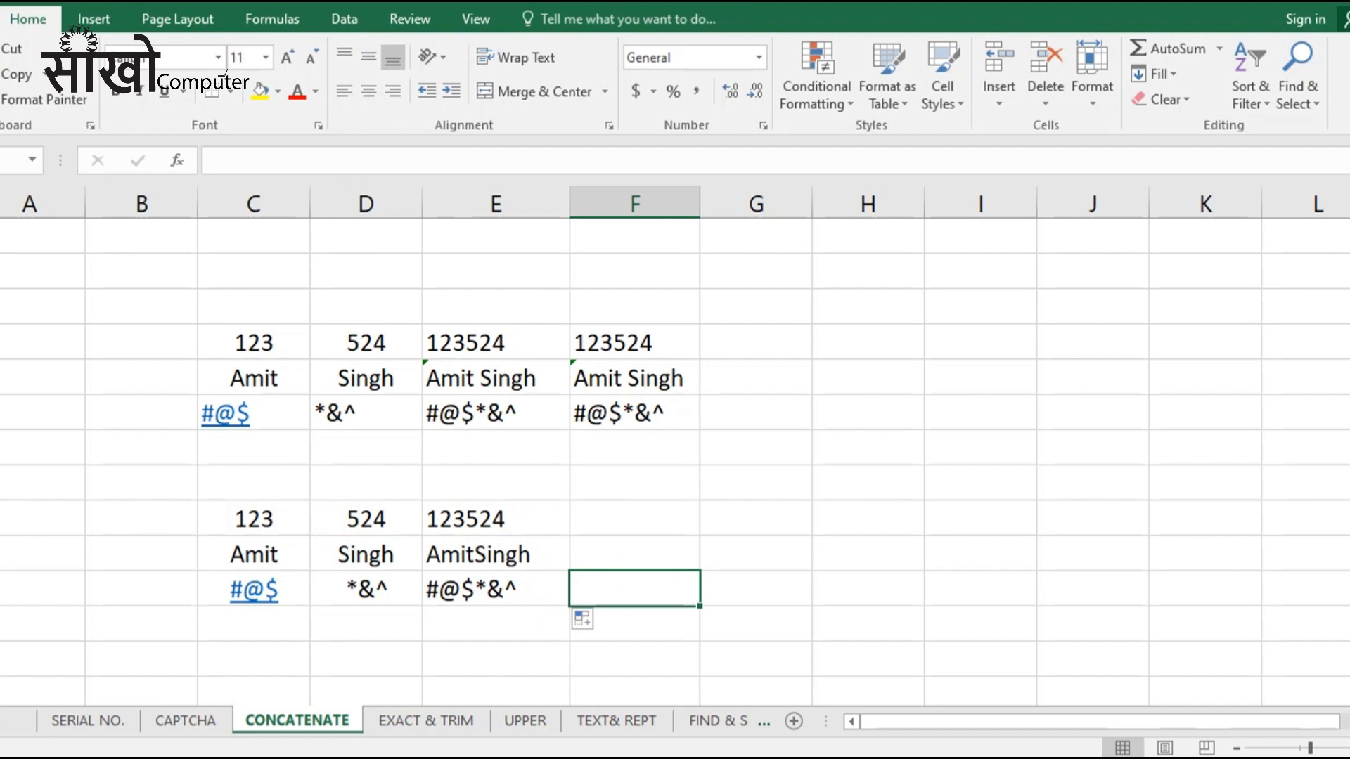
# Step: Replace the formula in E10 with =CONCATENATE(C10," ",D10) so a space separates the two names
pyautogui.doubleClick(485, 555)
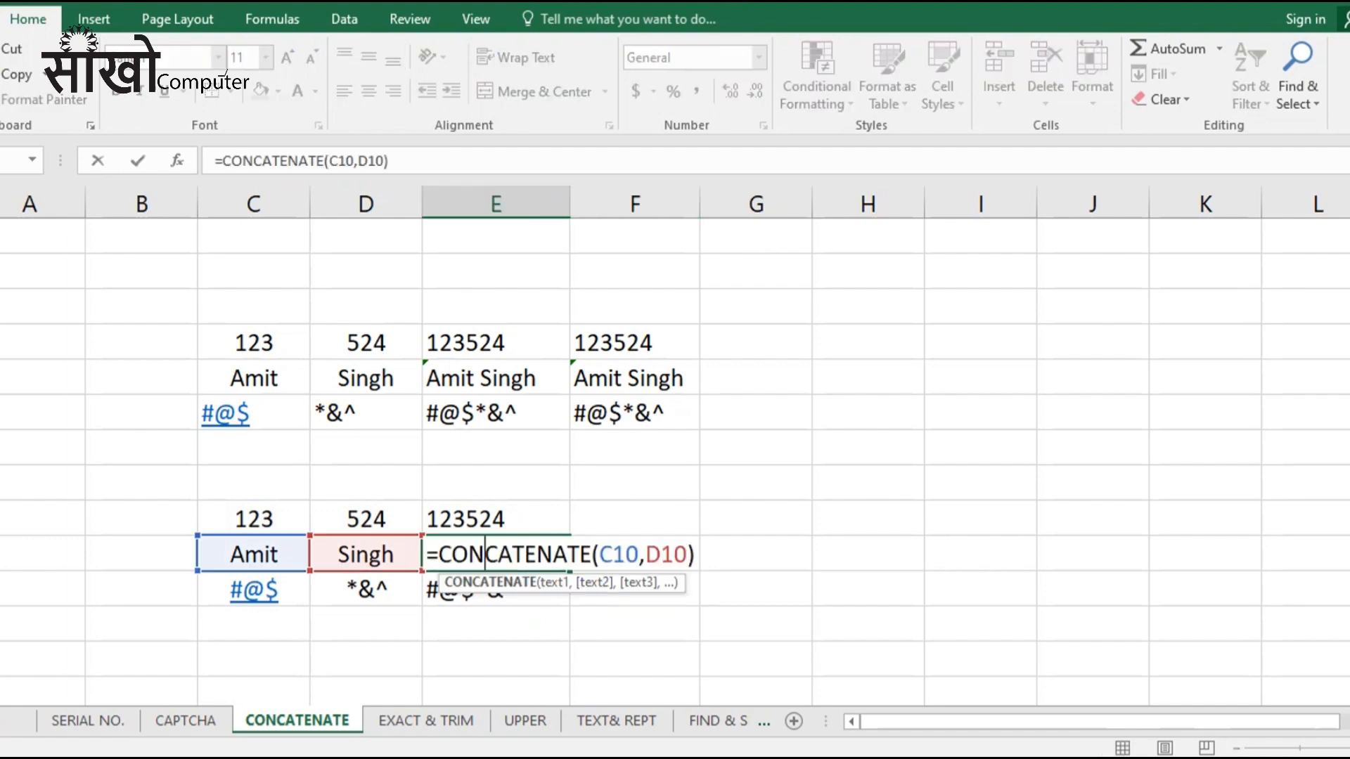
pyautogui.press('Escape')
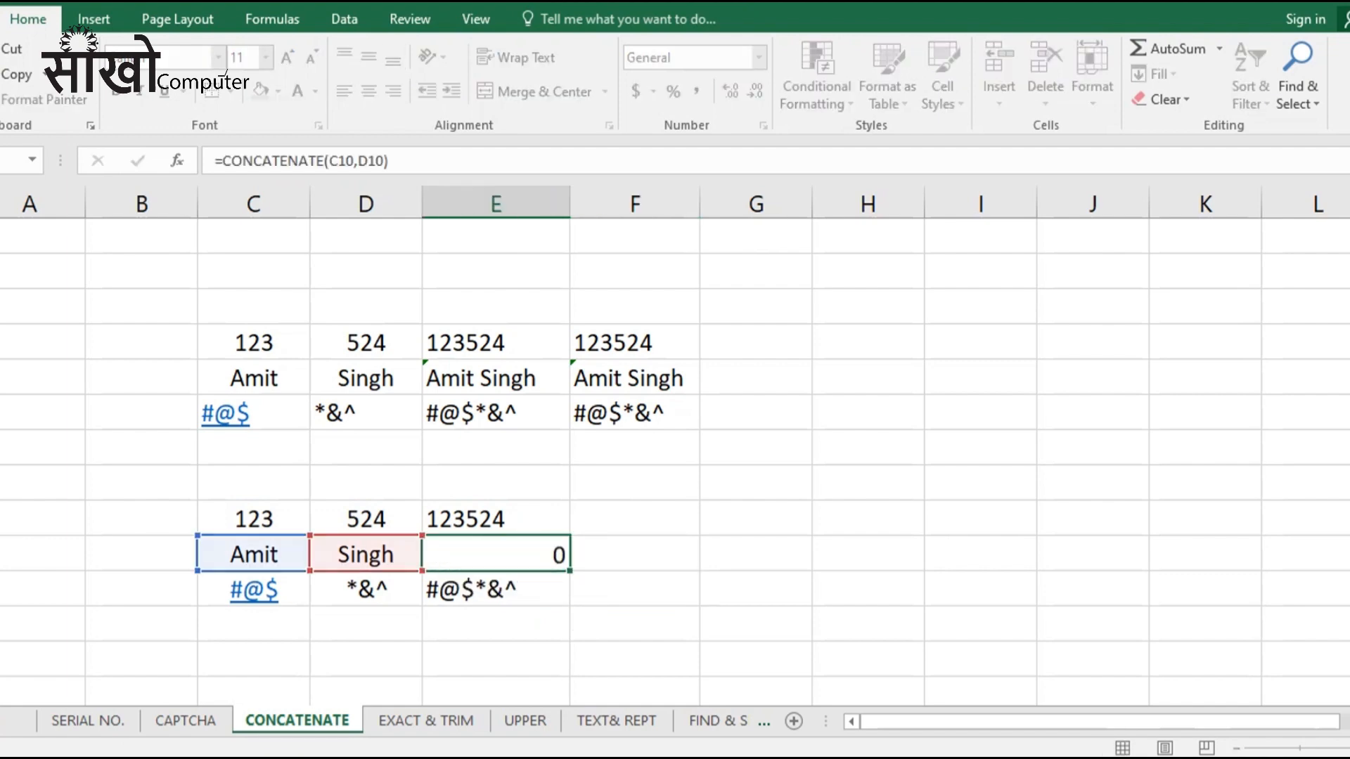
pyautogui.press('Delete')
pyautogui.write('=CHAR(')
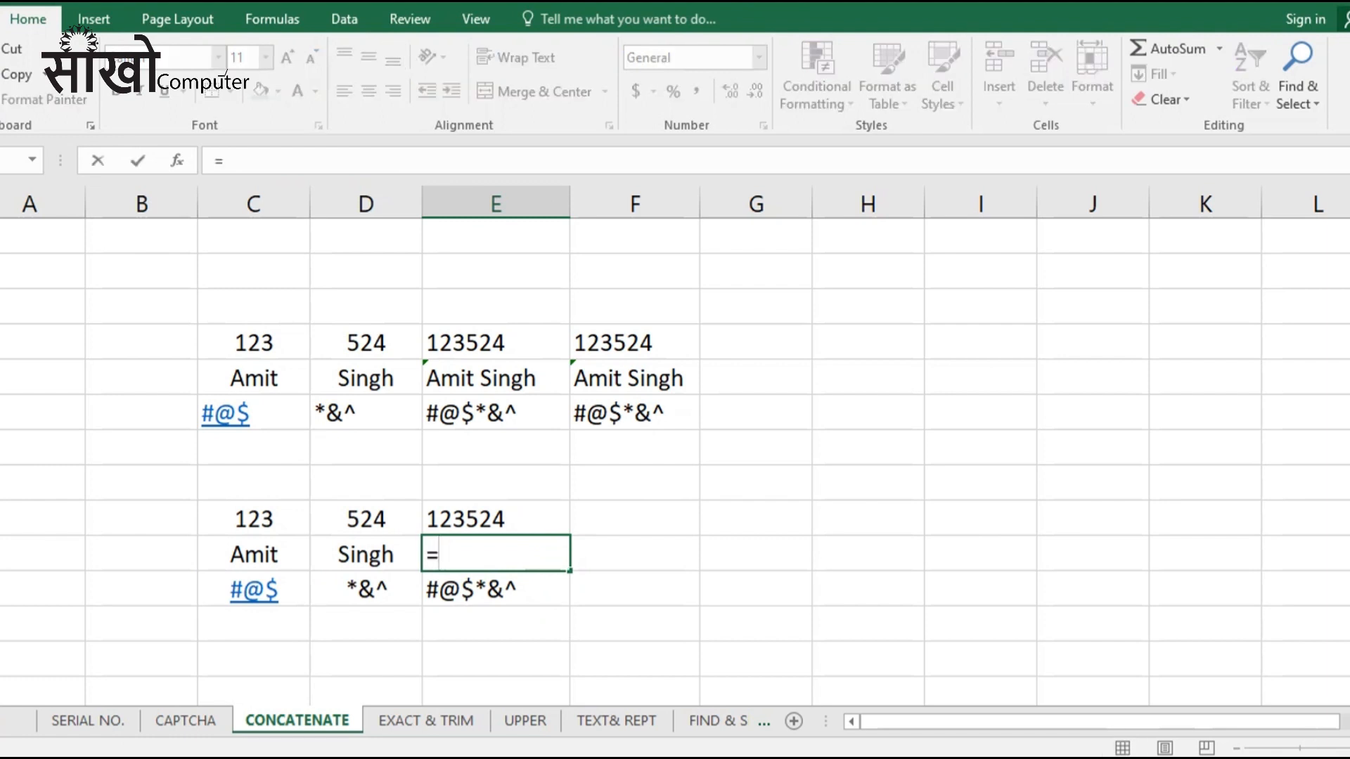
pyautogui.press('BackSpace')
pyautogui.press('BackSpace')
pyautogui.press('BackSpace')
pyautogui.press('BackSpace')
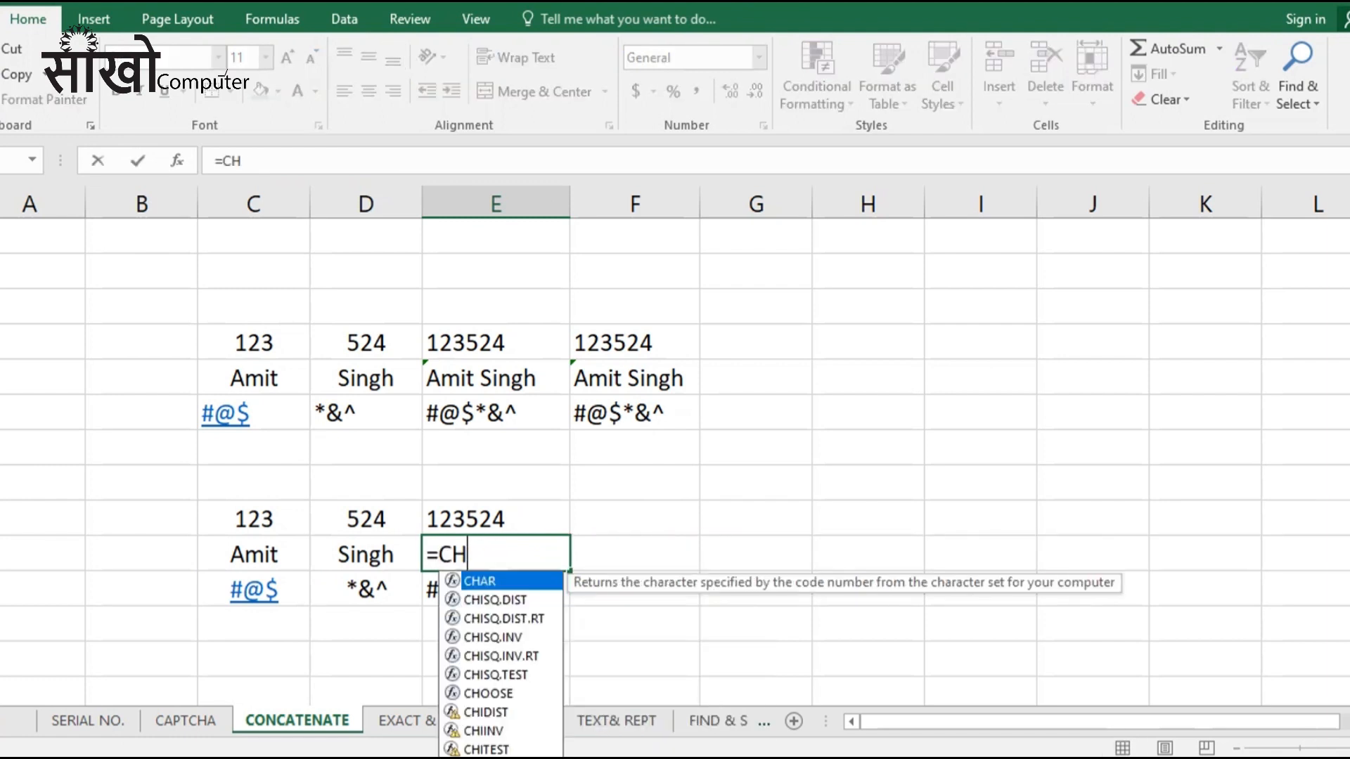
pyautogui.write('ON')
pyautogui.press('Tab')
pyautogui.press('Left')
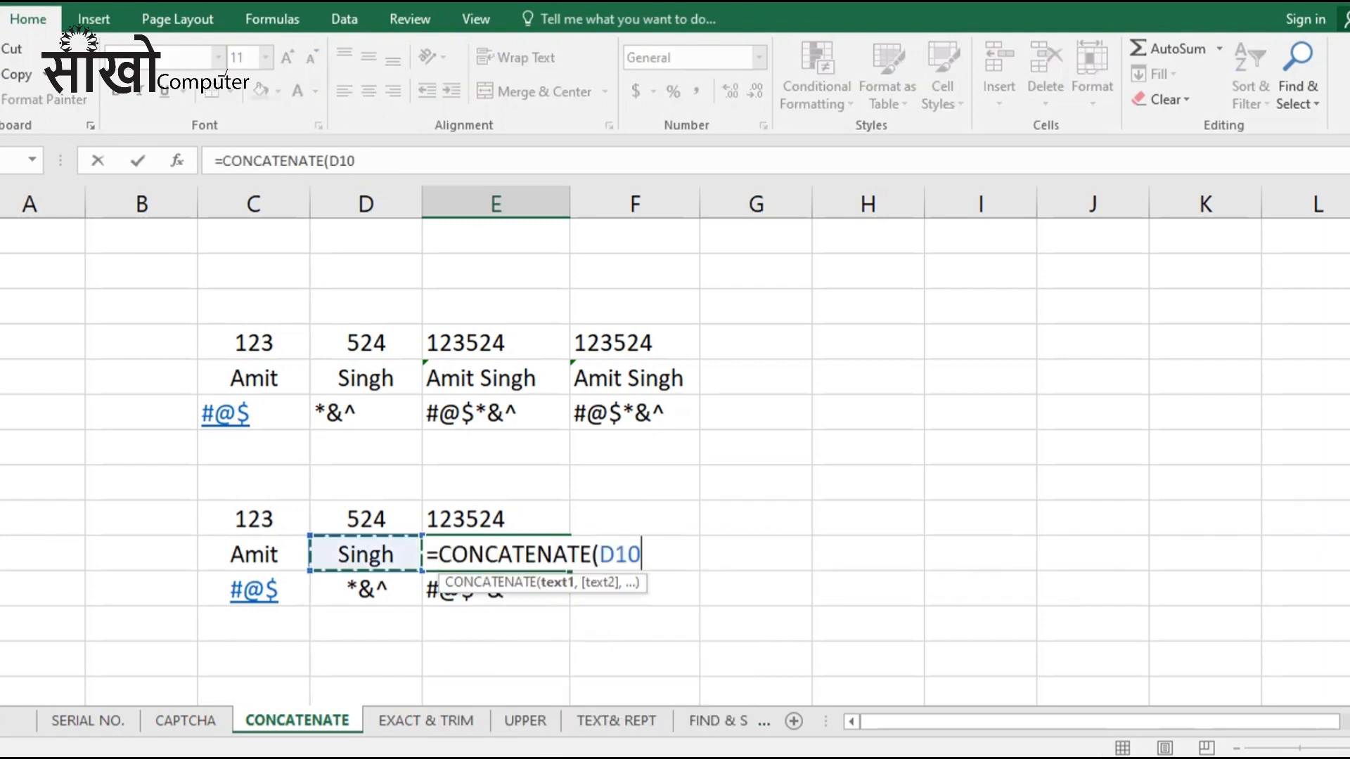
pyautogui.press('Left')
pyautogui.write(',')
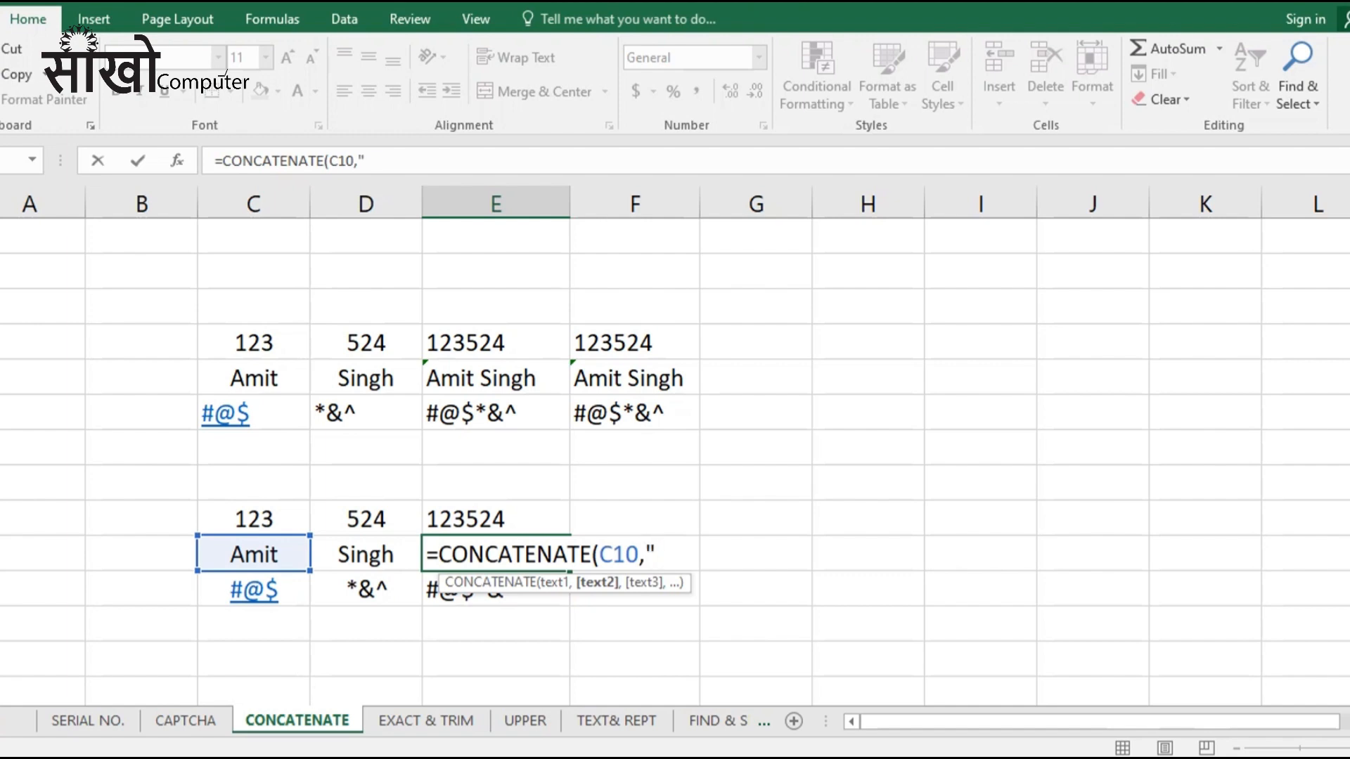
pyautogui.write(',')
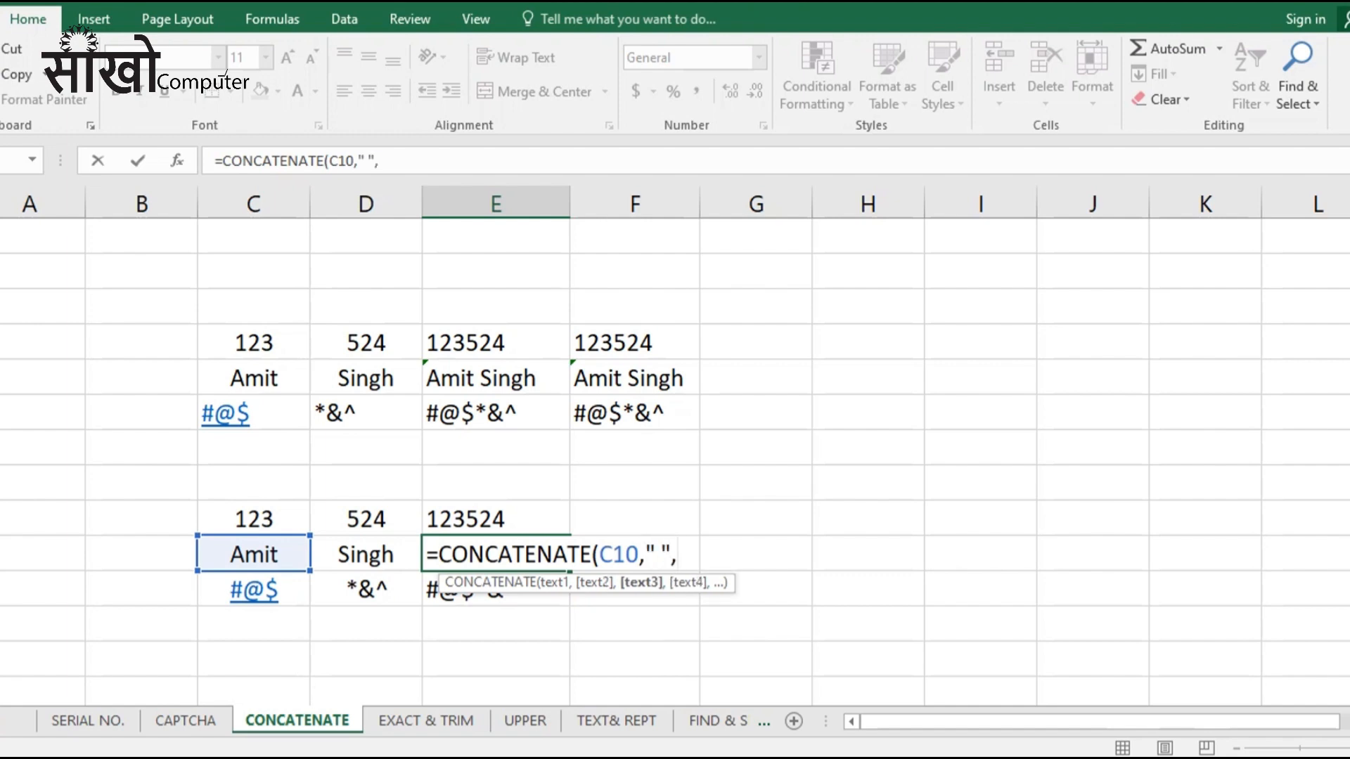
pyautogui.press('Left')
pyautogui.write(')')
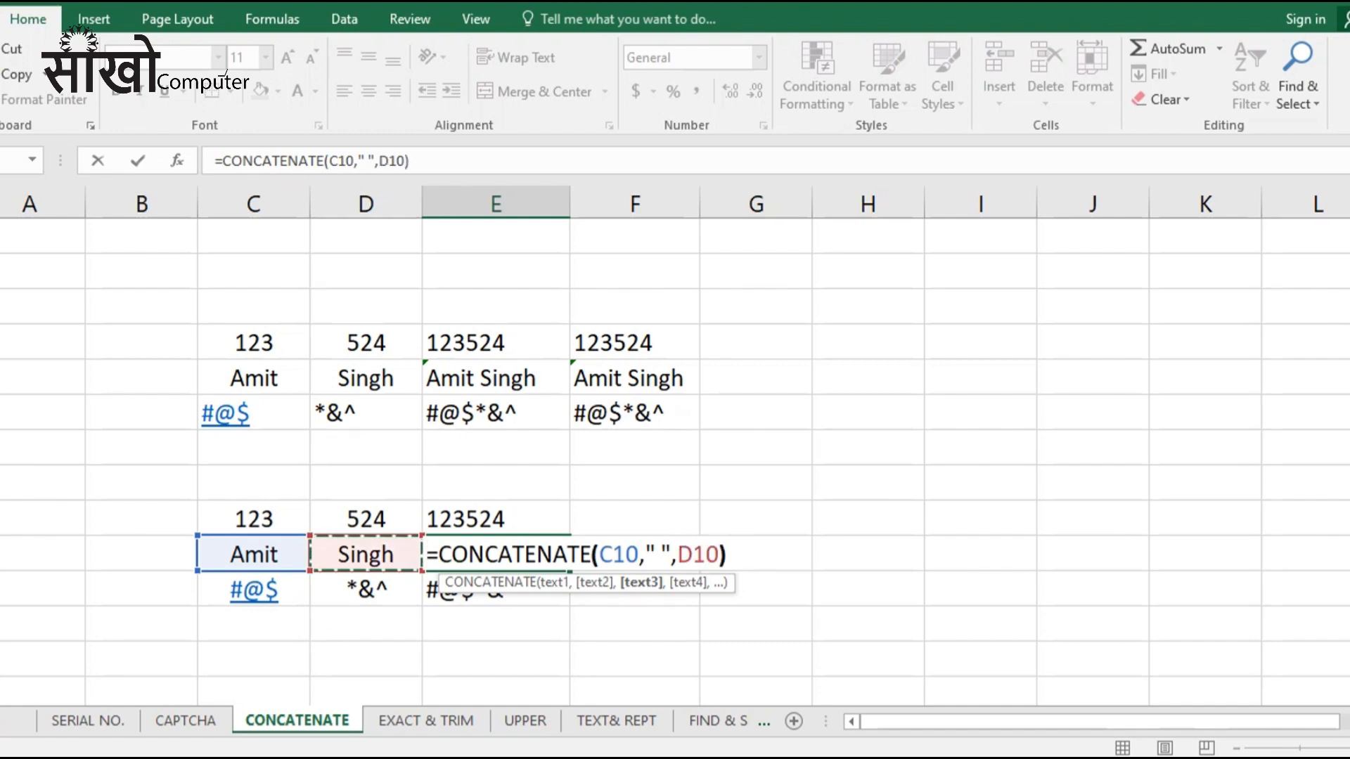
pyautogui.press('Return')
pyautogui.press('Up')
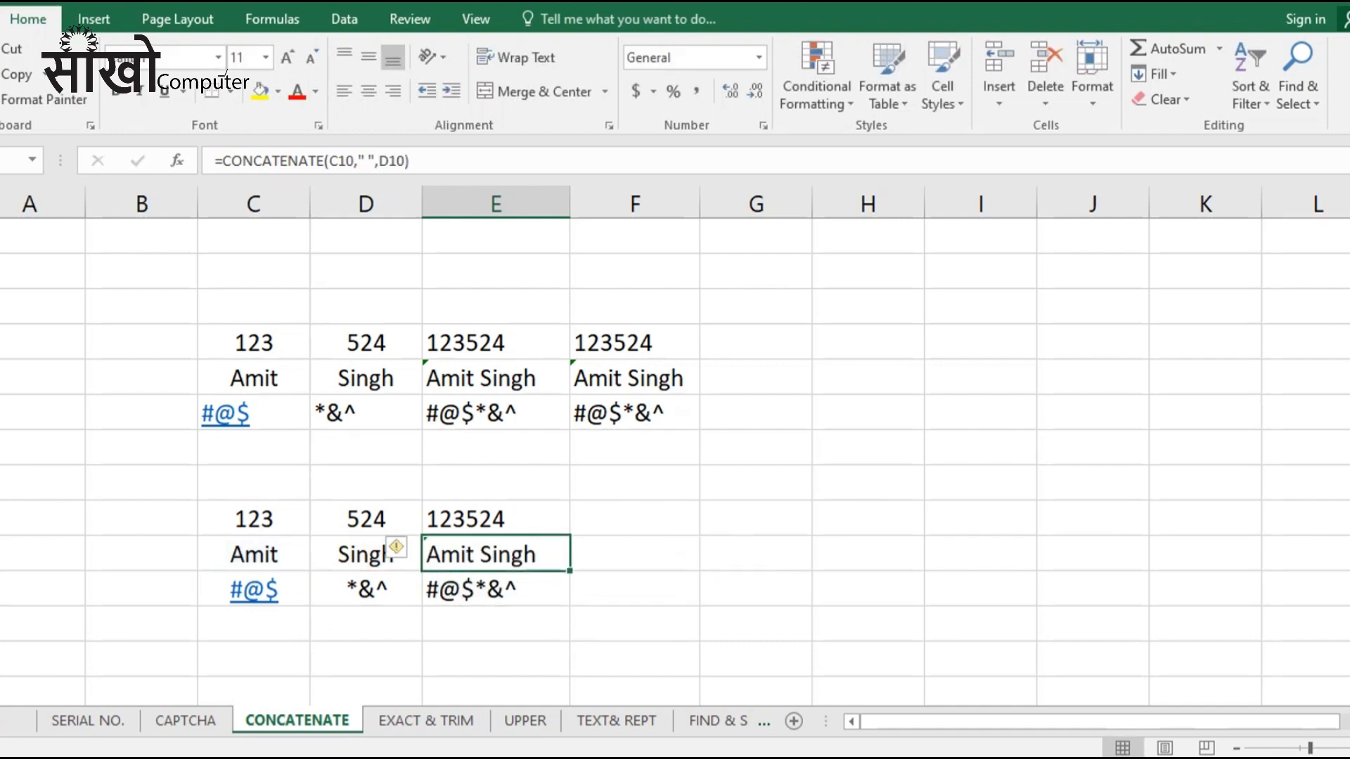
# Step: Enter =C9&D9 in F9 and fill the formula down to F11
pyautogui.press('Right')
pyautogui.press('Up')
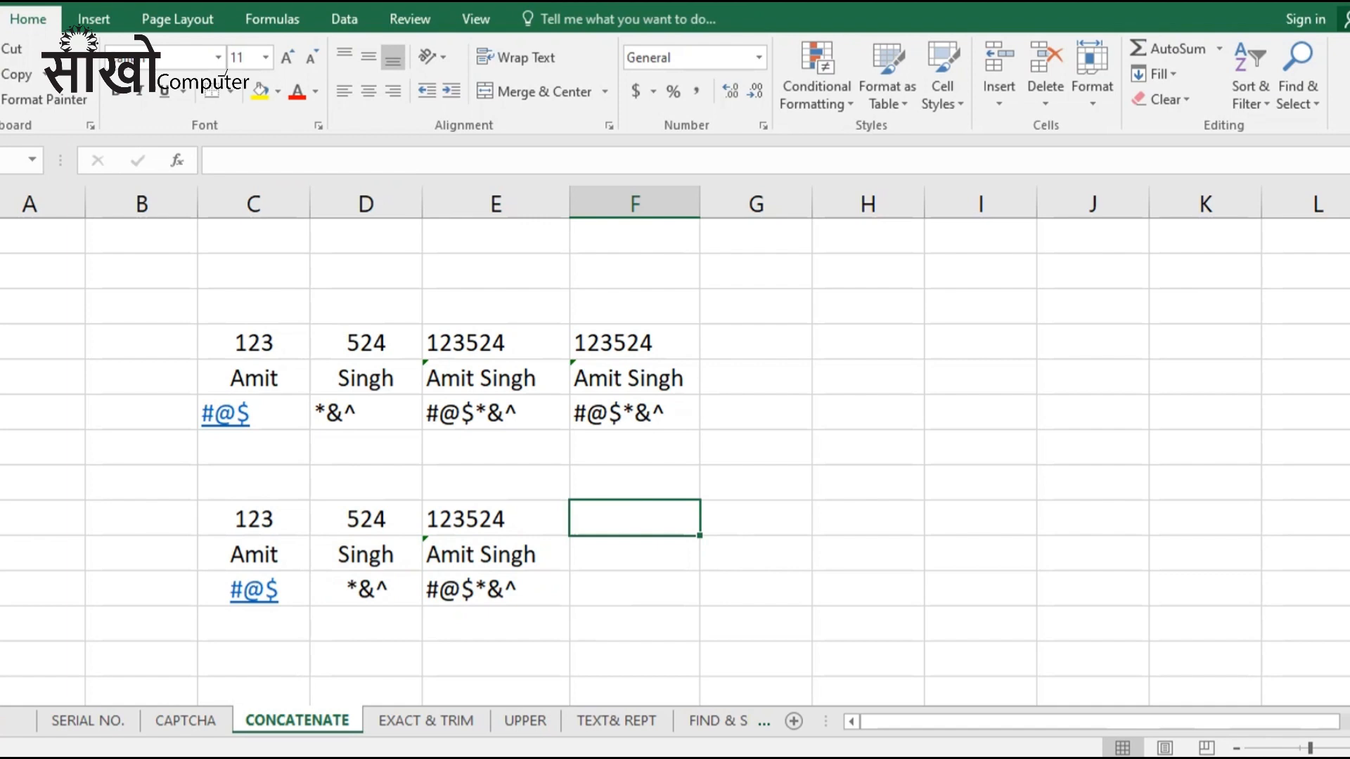
pyautogui.write('=')
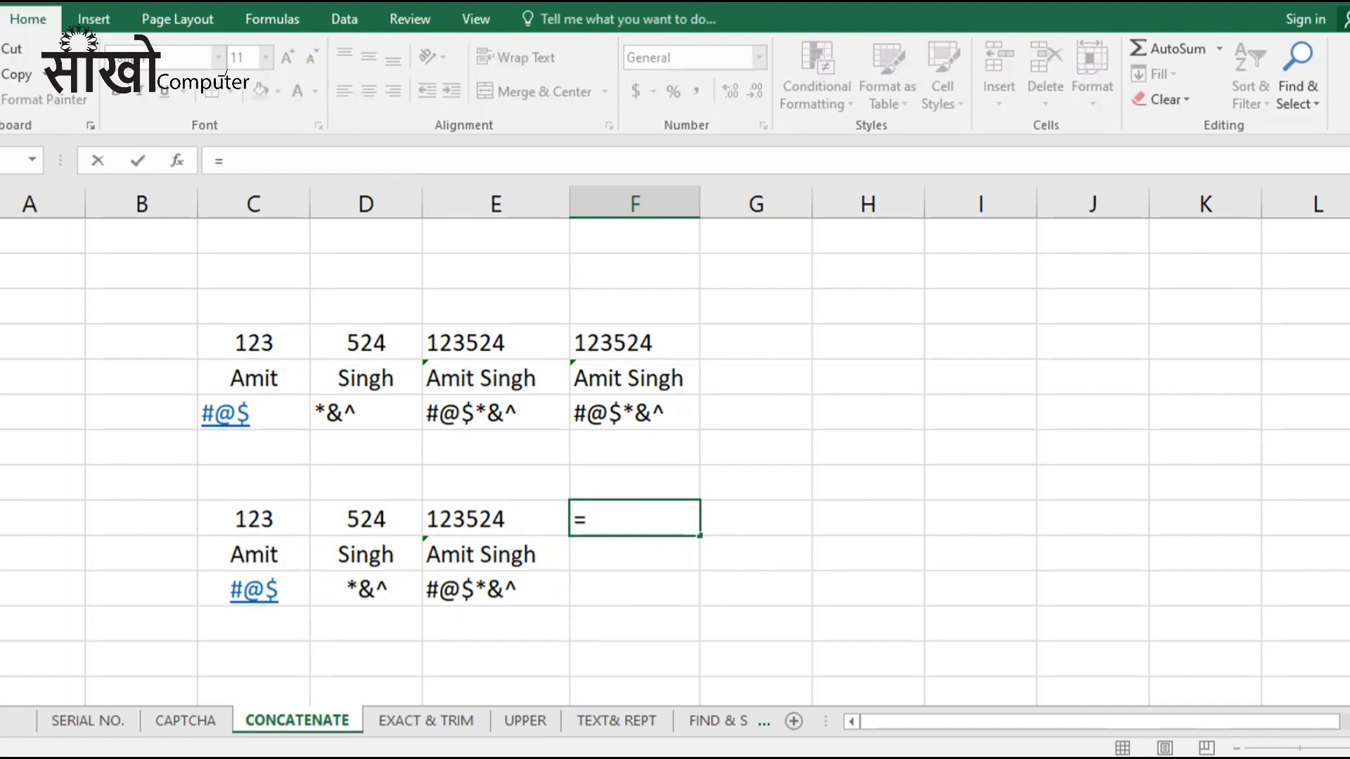
pyautogui.click(253, 519)
pyautogui.write('&')
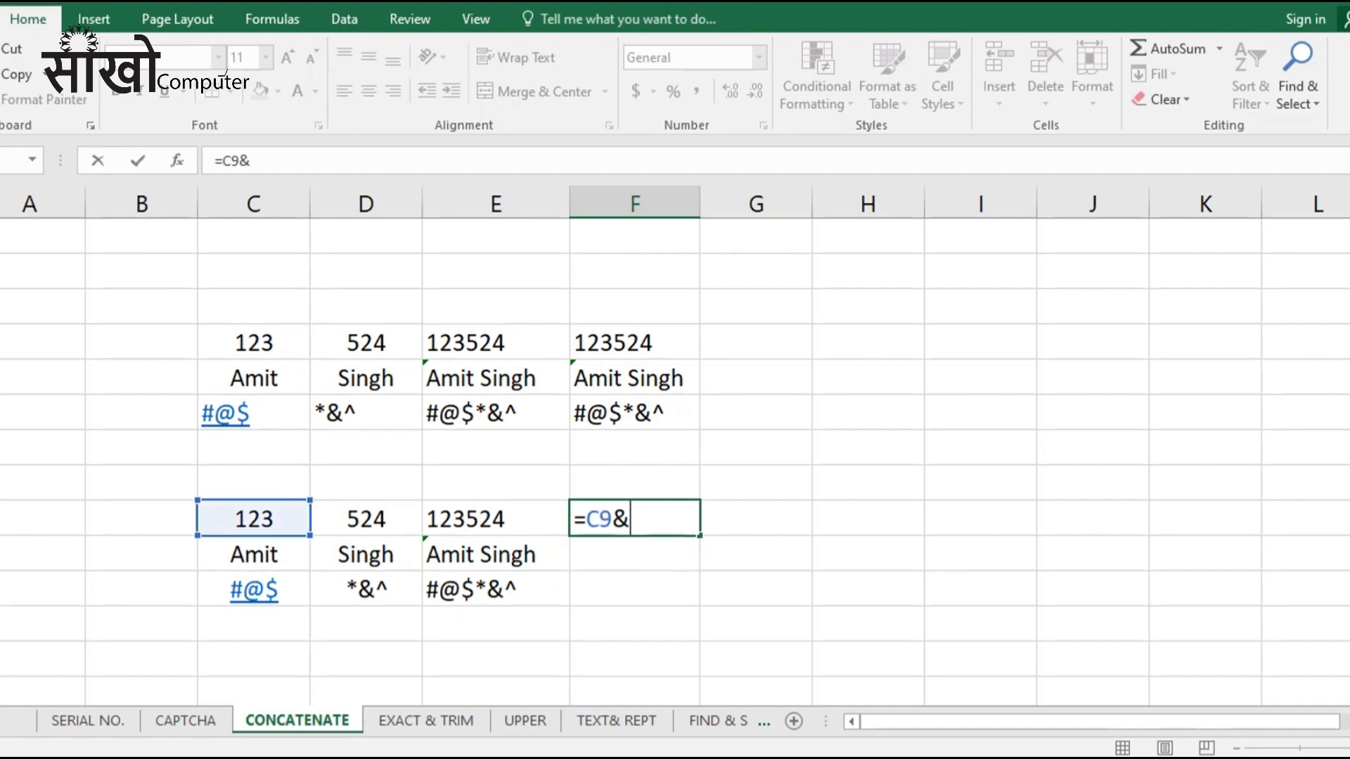
pyautogui.click(366, 518)
pyautogui.press('Return')
pyautogui.press('Up')
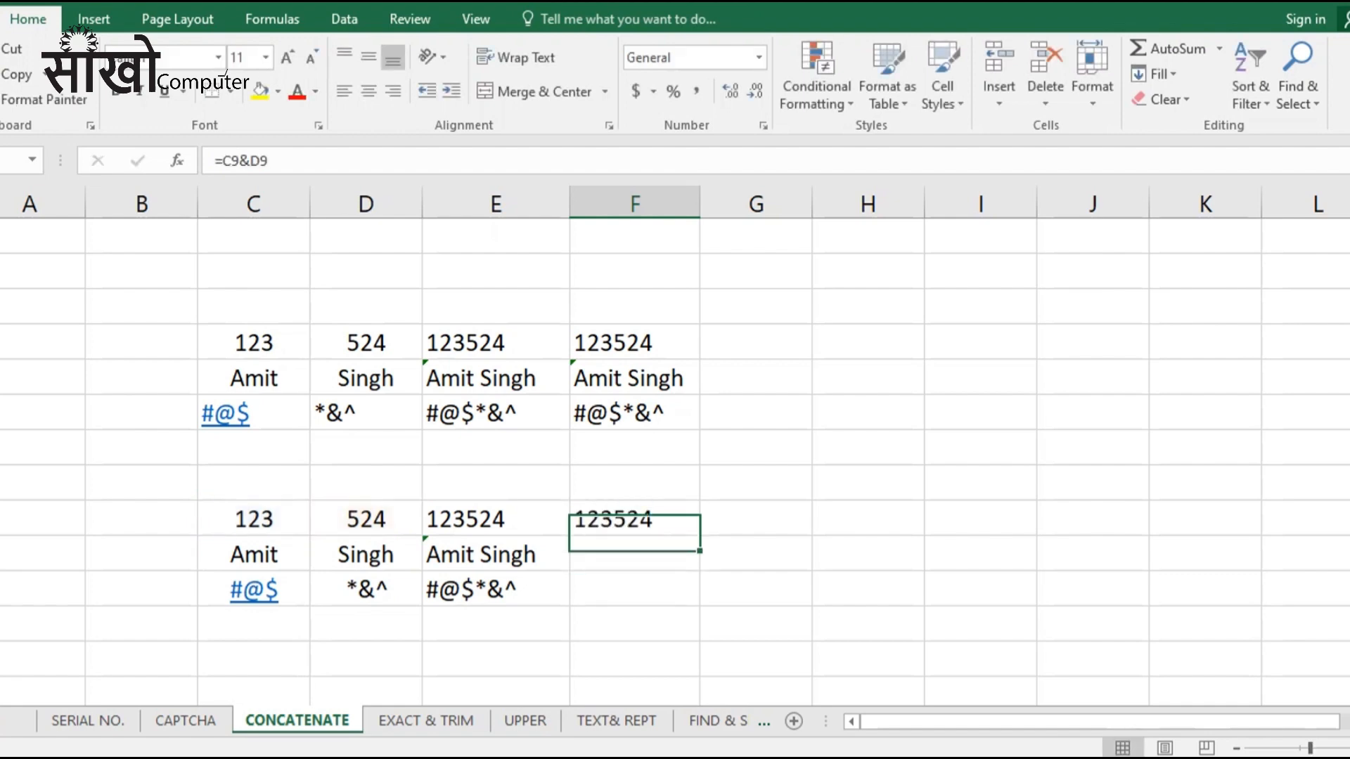
pyautogui.hotkey('shift', 'Down')
pyautogui.hotkey('shift', 'Down')
pyautogui.hotkey('ctrl', 'd')
# Step: Edit the F10 formula to =C10&" "&D10 so the joined names are separated by a space
pyautogui.press('Down')
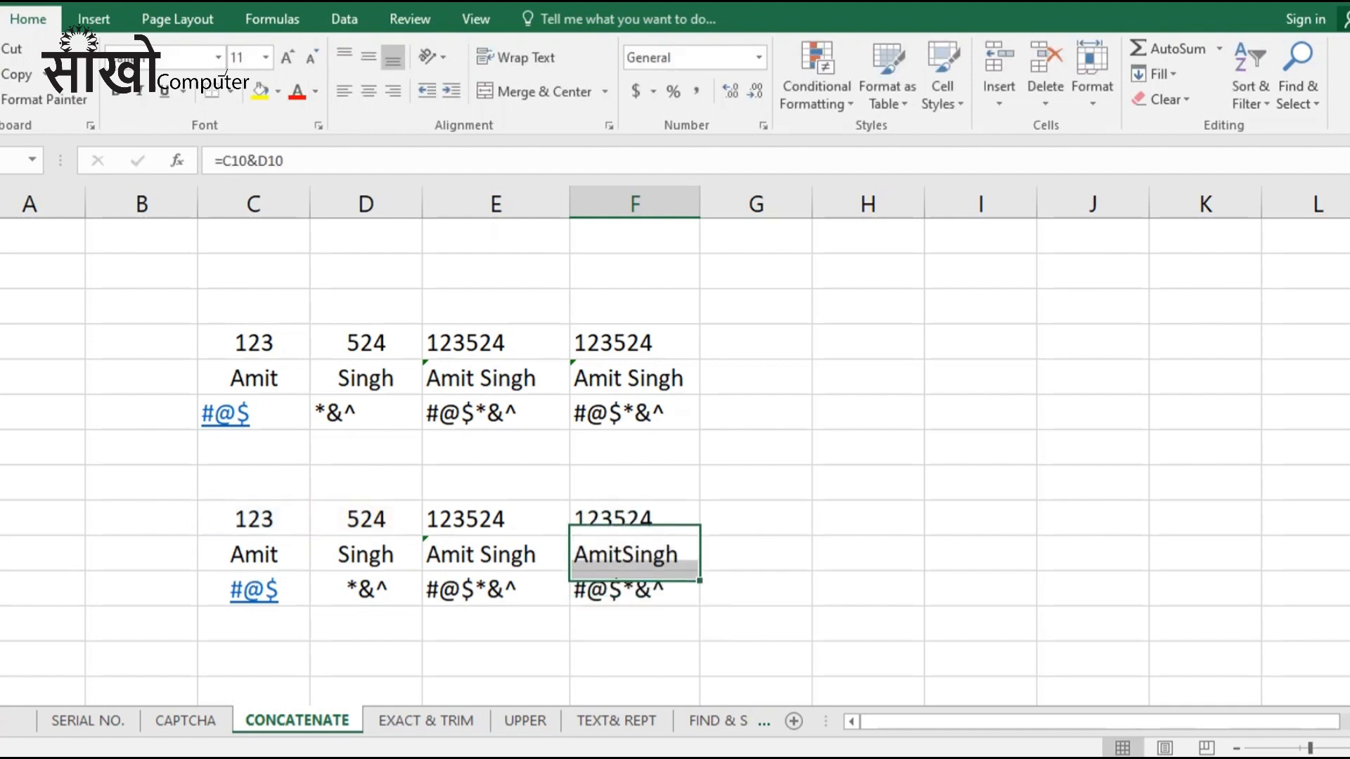
pyautogui.press('F2')
pyautogui.press('Left')
pyautogui.press('Left')
pyautogui.press('Left')
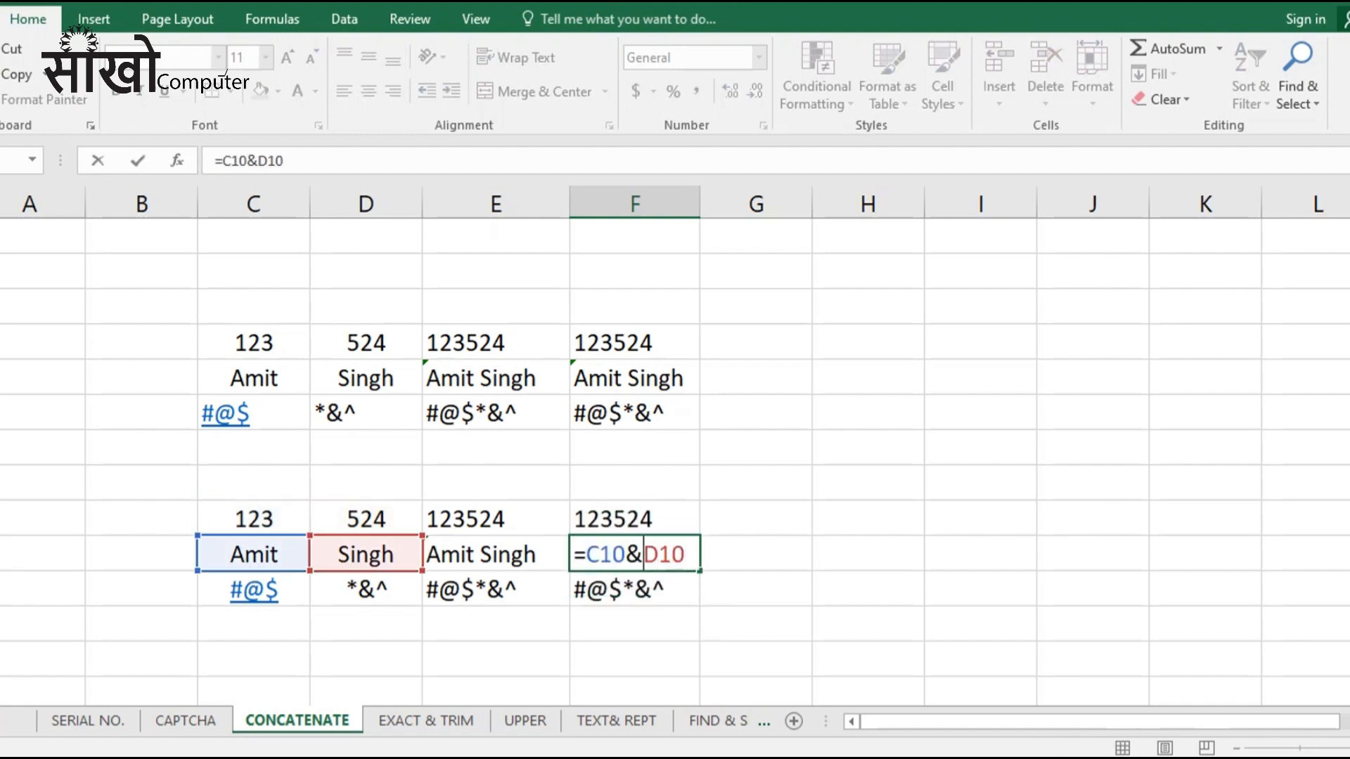
pyautogui.write('" "')
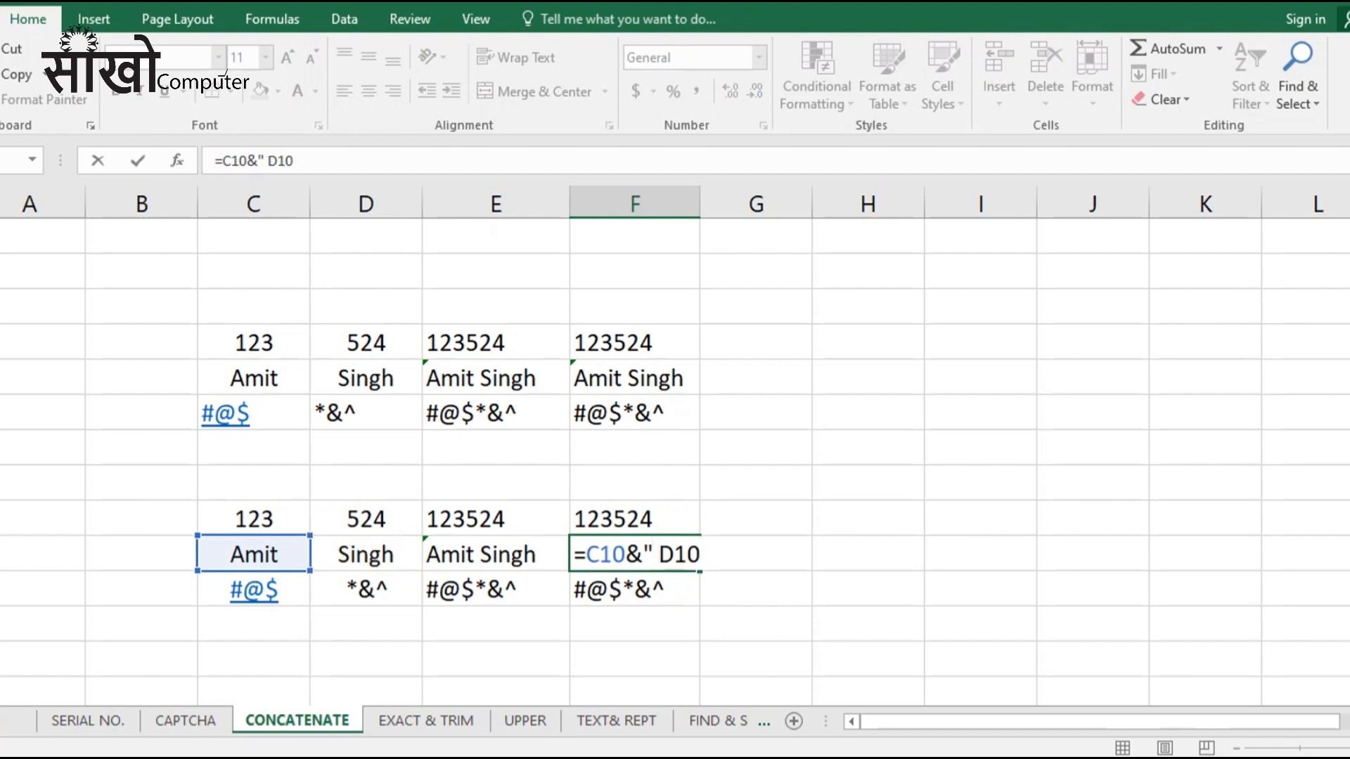
pyautogui.write('&')
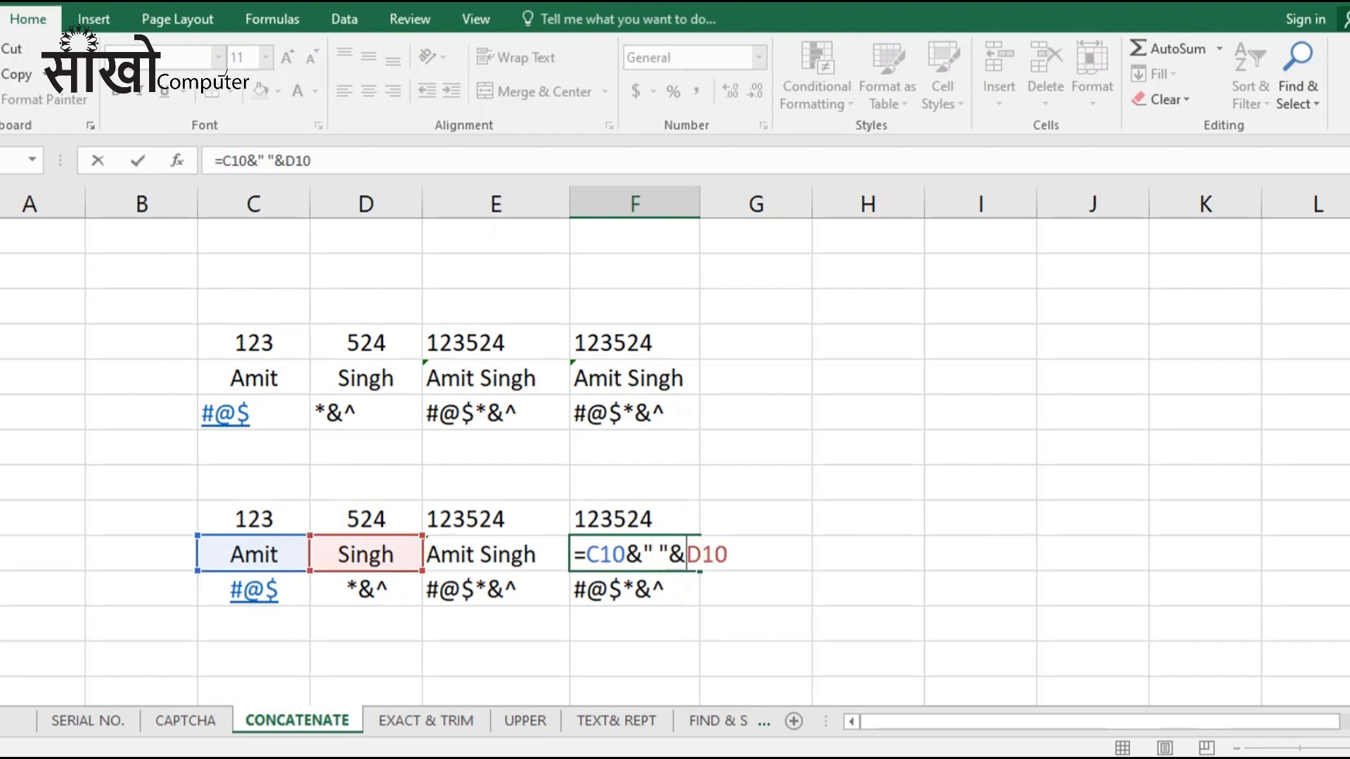
pyautogui.hotkey('ctrl', 'Return')
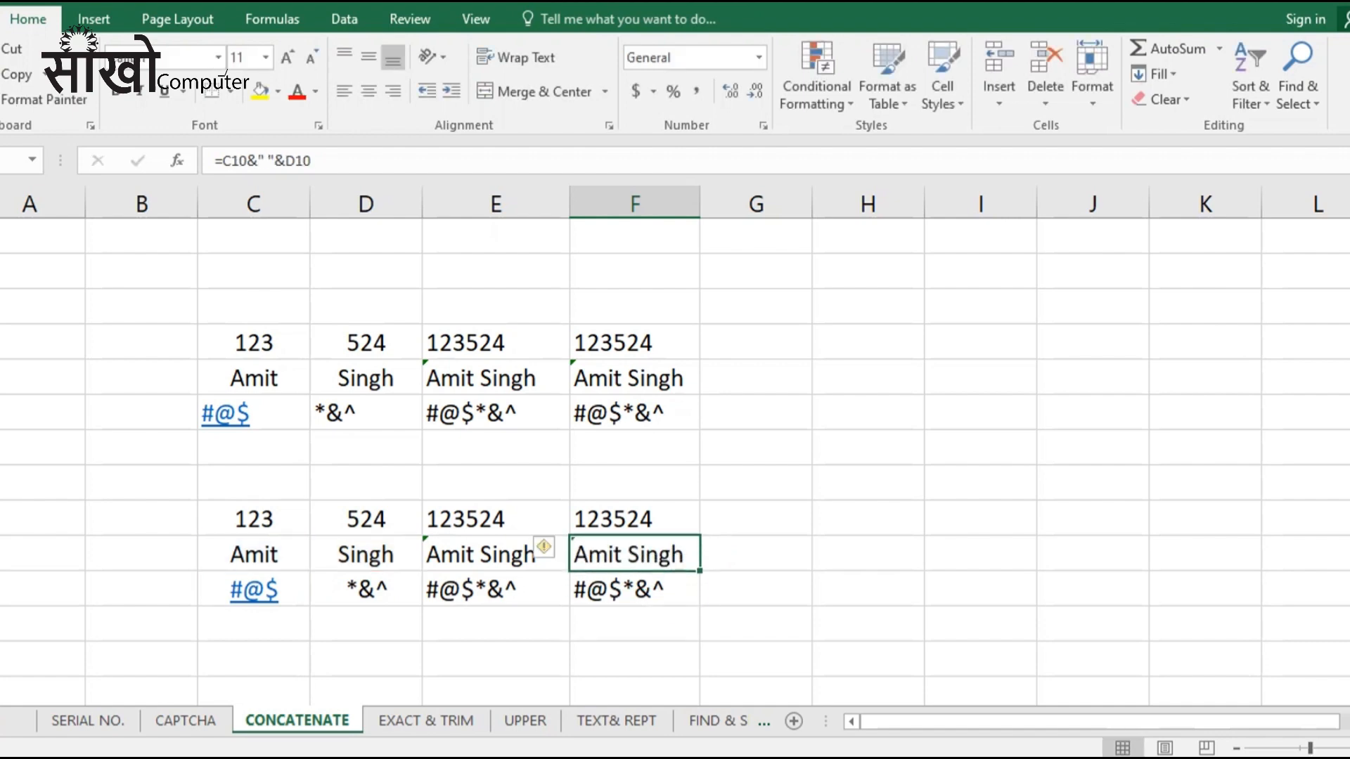
# Step: On the EXACT & TRIM sheet, insert several blank rows at row 7, between the Exact and Trim examples
pyautogui.click(868, 483)
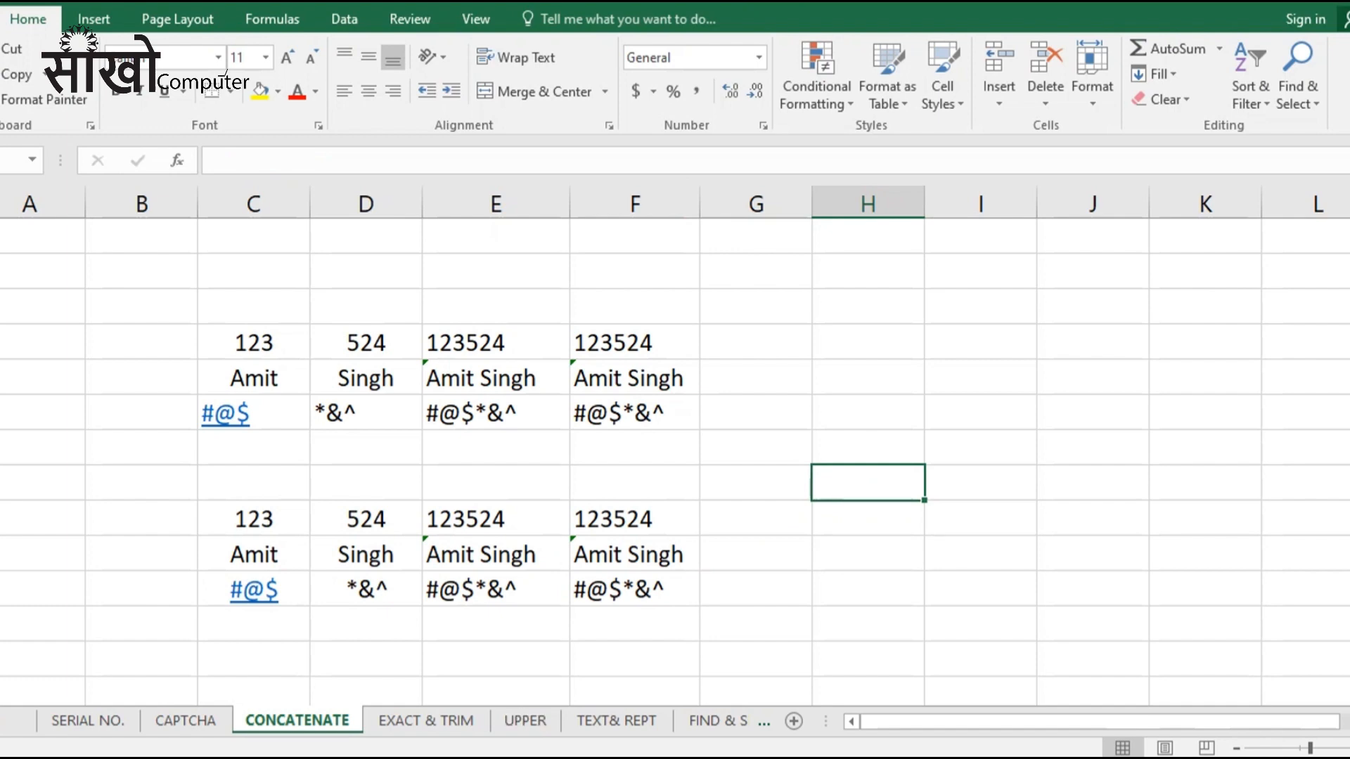
pyautogui.click(426, 721)
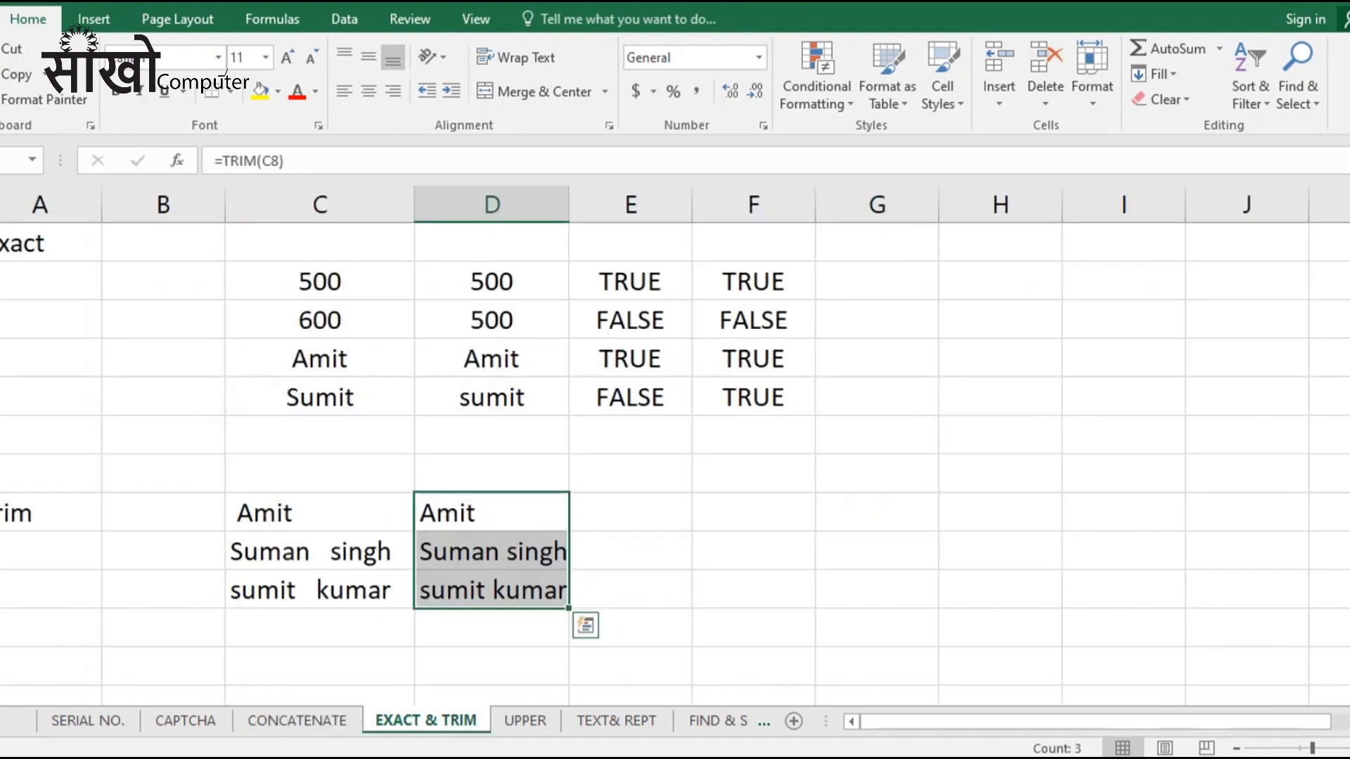
pyautogui.click(753, 589)
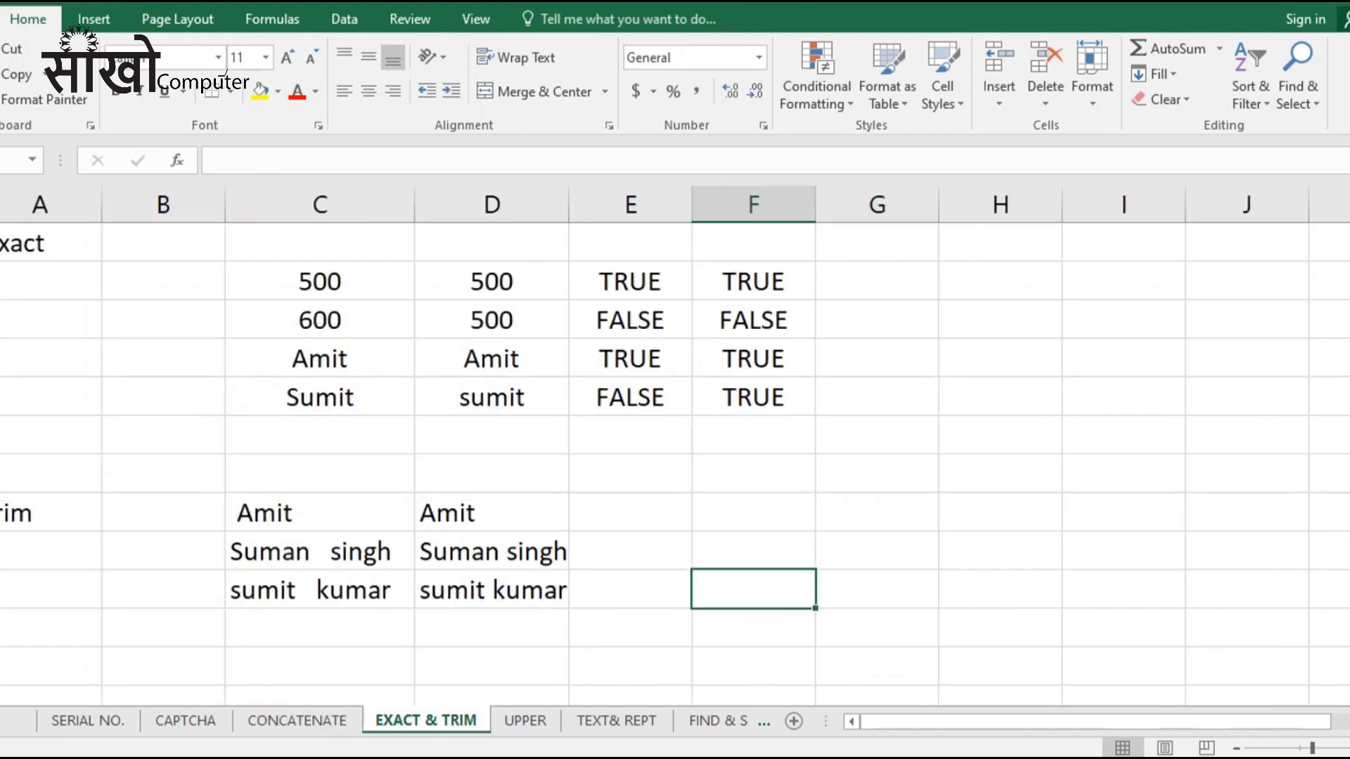
pyautogui.moveTo(320, 282); pyautogui.dragTo(492, 397)
pyautogui.click(491, 436)
pyautogui.click(320, 473)
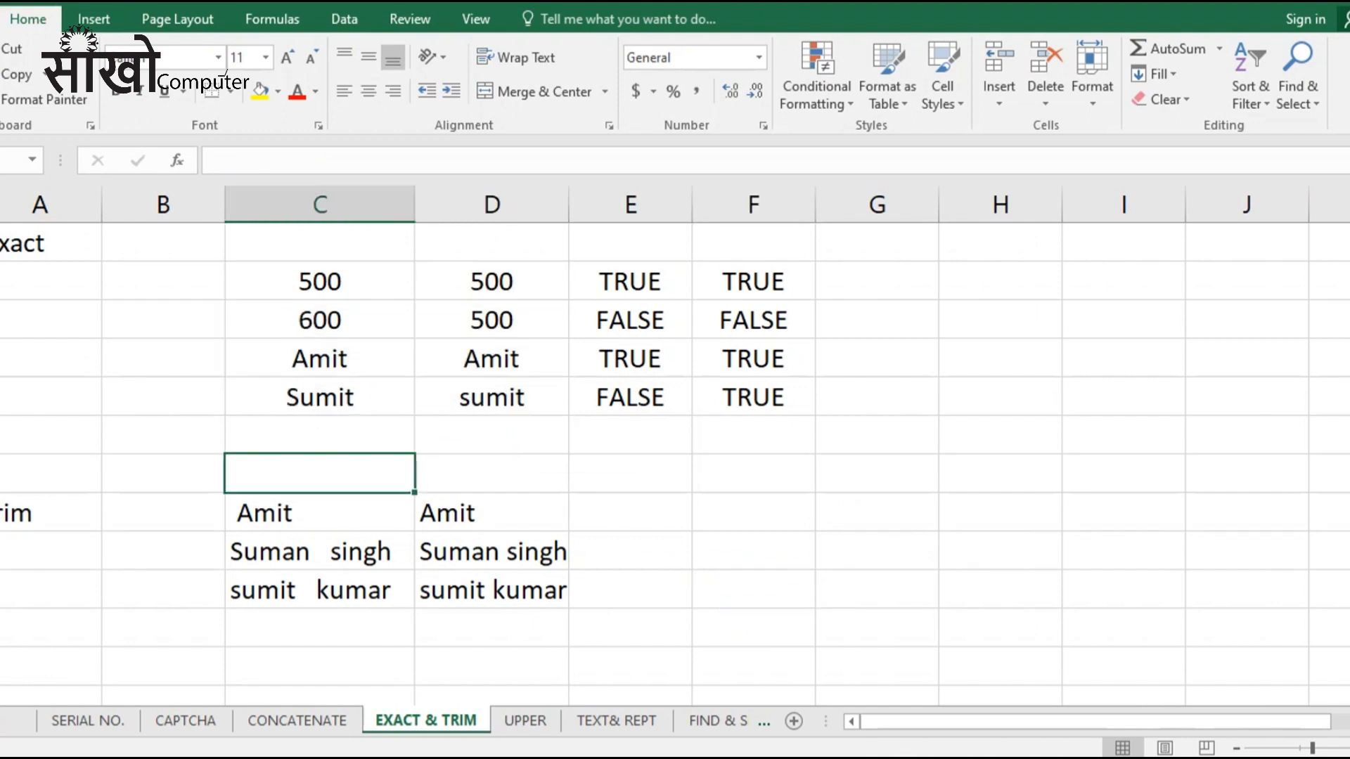
pyautogui.hotkey('shift', 'space')
pyautogui.hotkey('ctrl', 'shift', '+')
pyautogui.hotkey('ctrl', 'shift', '+')
pyautogui.hotkey('ctrl', 'shift', '+')
pyautogui.hotkey('ctrl', 'shift', '+')
pyautogui.hotkey('ctrl', 'shift', '+')
pyautogui.hotkey('ctrl', 'shift', '+')
pyautogui.hotkey('ctrl', 'shift', '+')
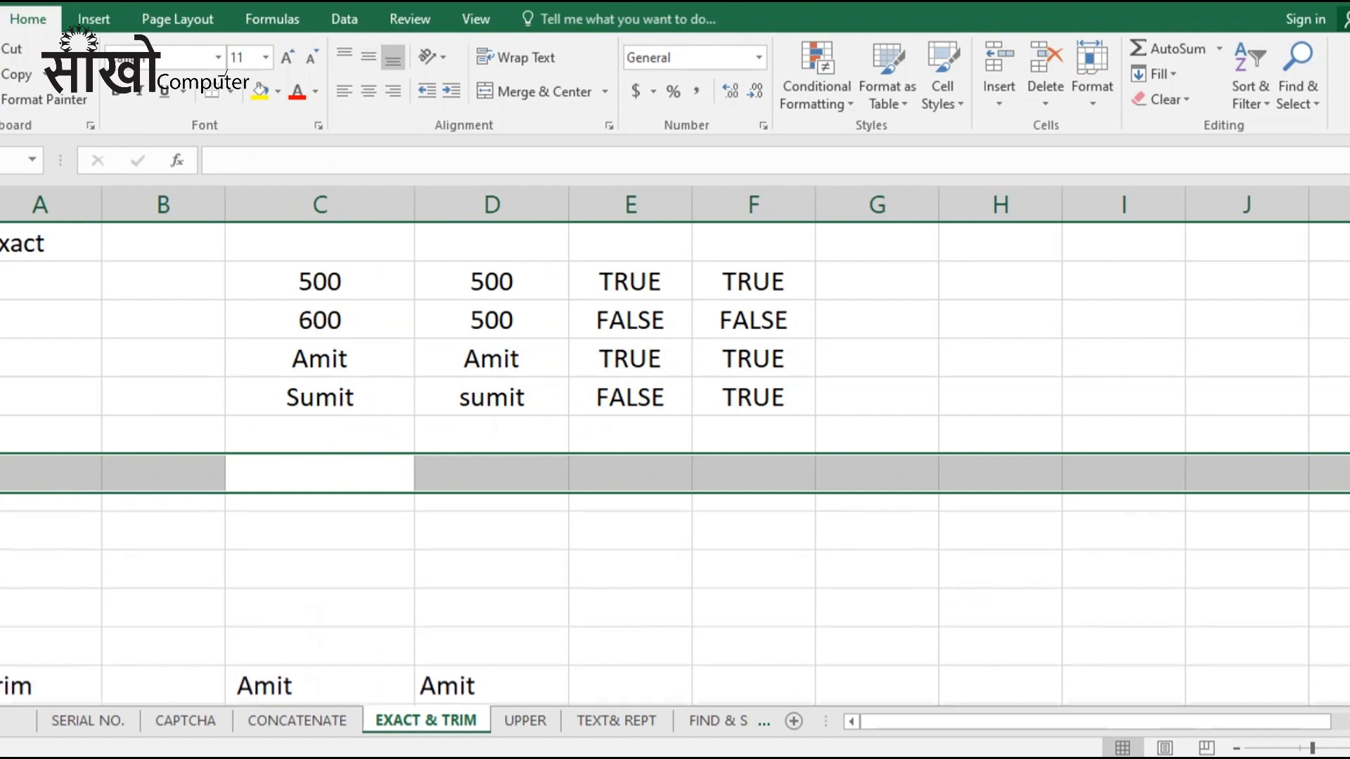
pyautogui.click(320, 473)
# Step: Copy the Exact sample data in C2:D5 to the block starting at C8
pyautogui.moveTo(320, 282); pyautogui.dragTo(492, 398)
pyautogui.hotkey('ctrl', 'c')
pyautogui.press('Down')
pyautogui.press('Down')
pyautogui.press('Down')
pyautogui.press('Down')
pyautogui.press('Down')
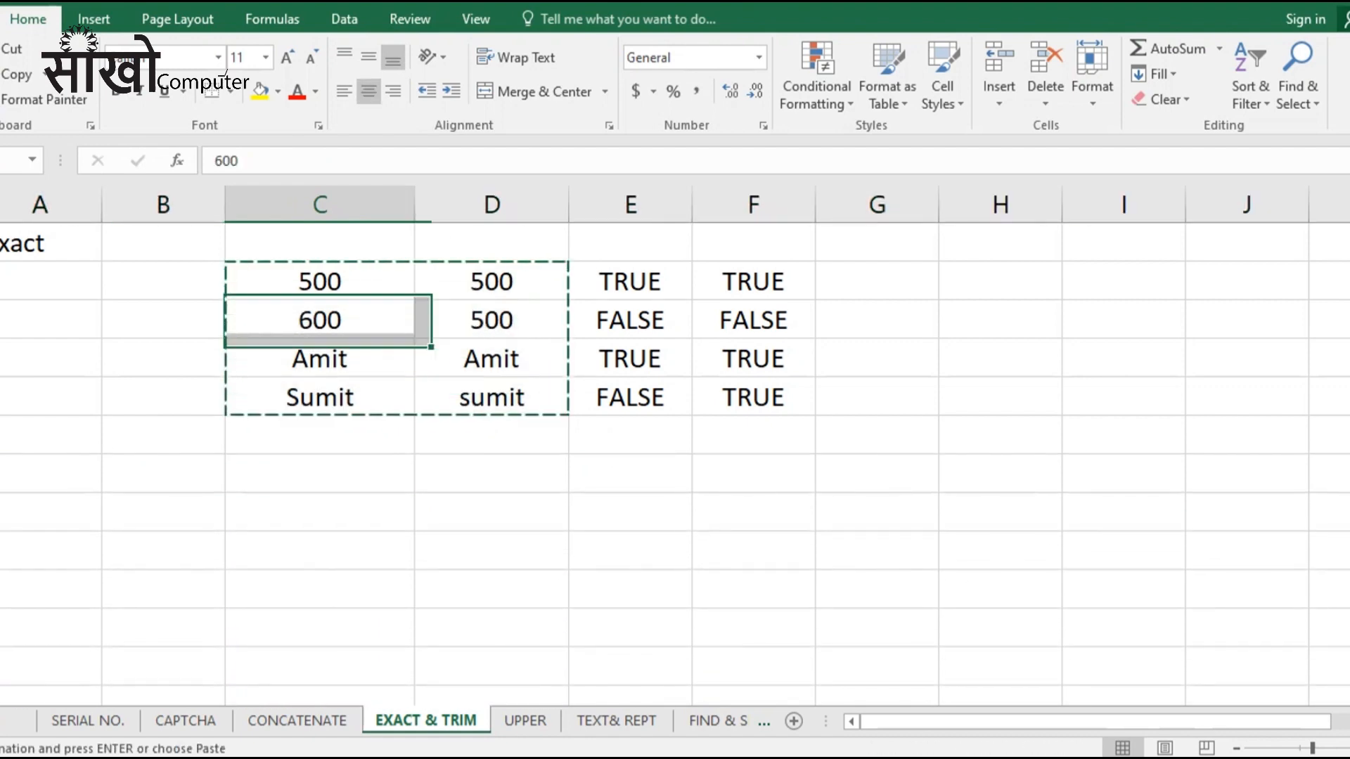
pyautogui.press('Down')
pyautogui.hotkey('ctrl', 'v')
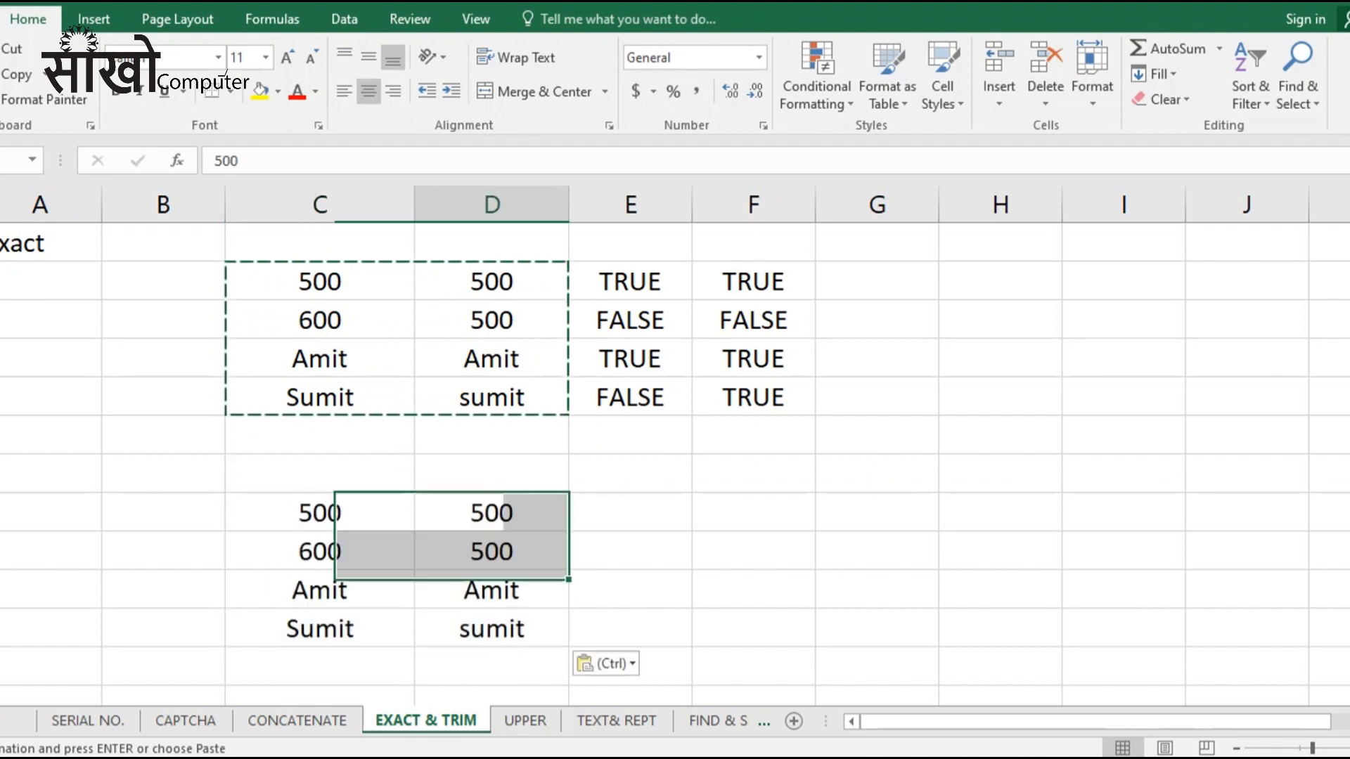
pyautogui.press('Escape')
# Step: Review the existing EXACT formulas in column E and the equals-sign comparisons in column F of the Exact example
pyautogui.press('Right')
pyautogui.press('Right')
pyautogui.press('Left')
pyautogui.press('Right')
pyautogui.press('Right')
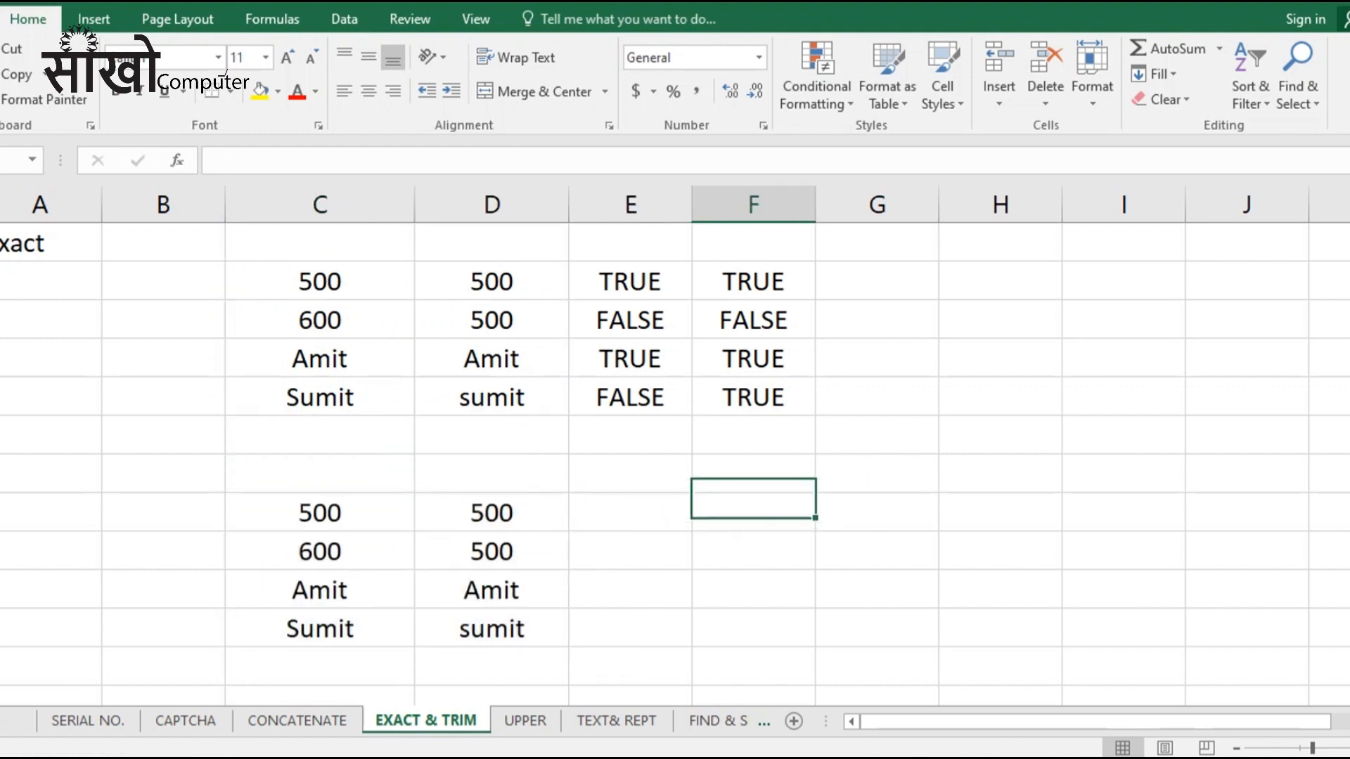
pyautogui.press('Up')
pyautogui.press('Up')
pyautogui.press('Up')
pyautogui.press('Up')
pyautogui.press('Up')
pyautogui.press('Left')
pyautogui.press('Up')
pyautogui.press('Down')
pyautogui.press('Down')
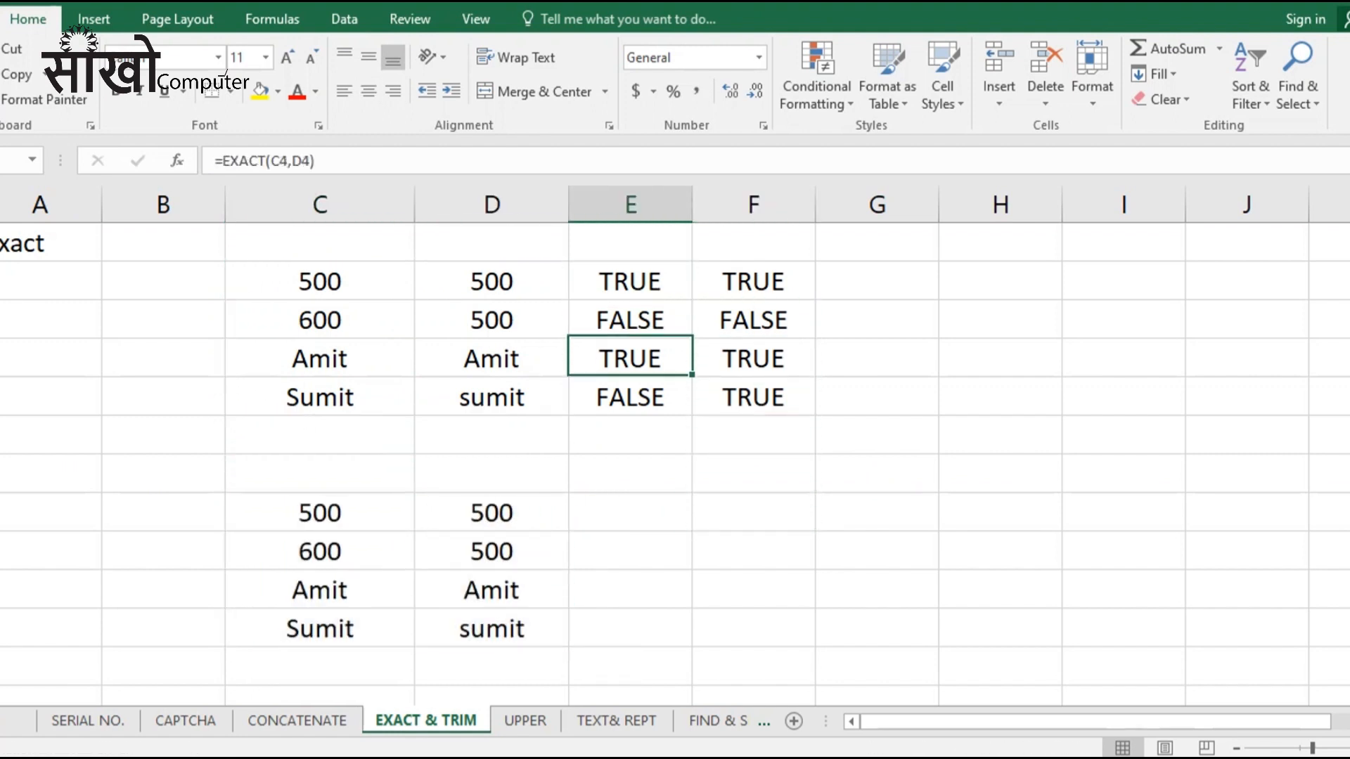
pyautogui.press('Right')
pyautogui.press('Up')
pyautogui.press('Up')
pyautogui.press('Down')
pyautogui.press('Down')
pyautogui.press('Down')
pyautogui.press('Down')
pyautogui.press('Down')
pyautogui.press('Down')
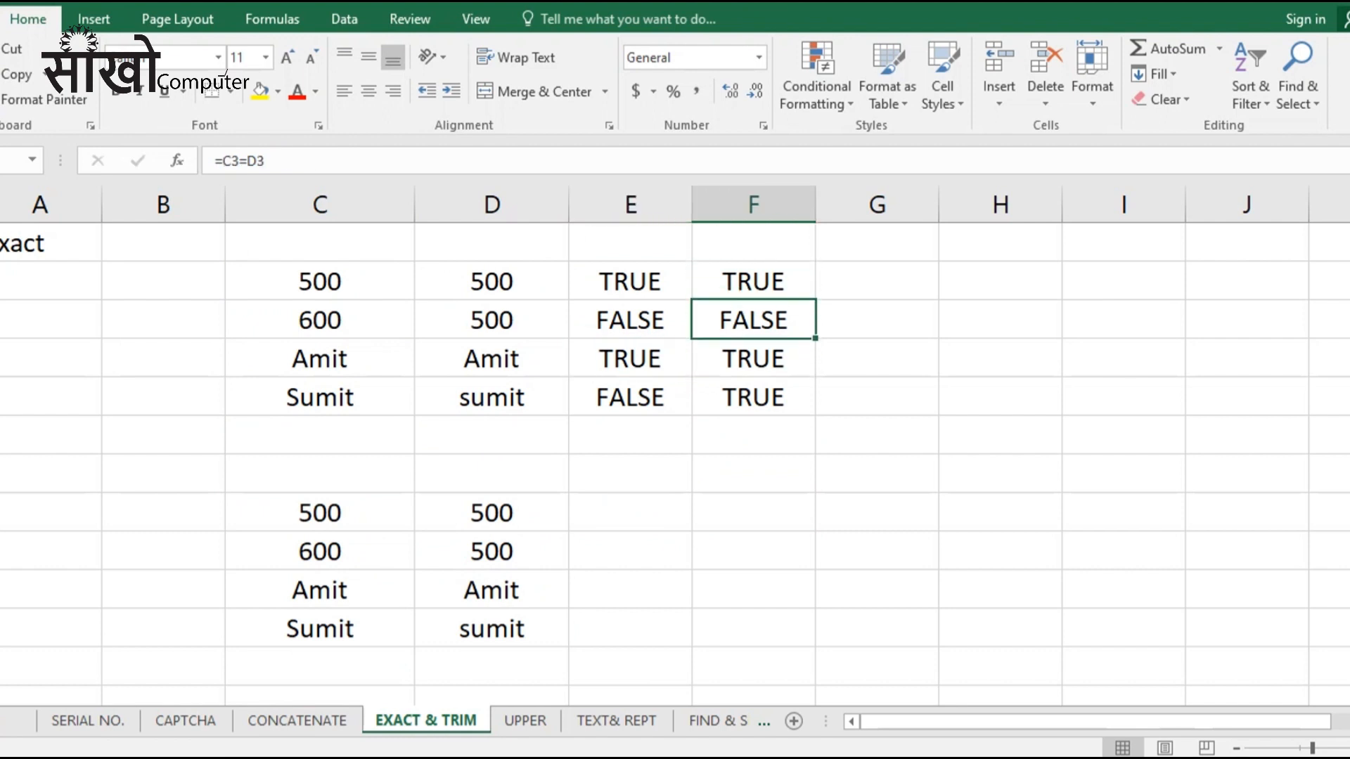
# Step: Enter =EXACT(C8,D8) in E8 and fill the formula down to E9
pyautogui.press('Left')
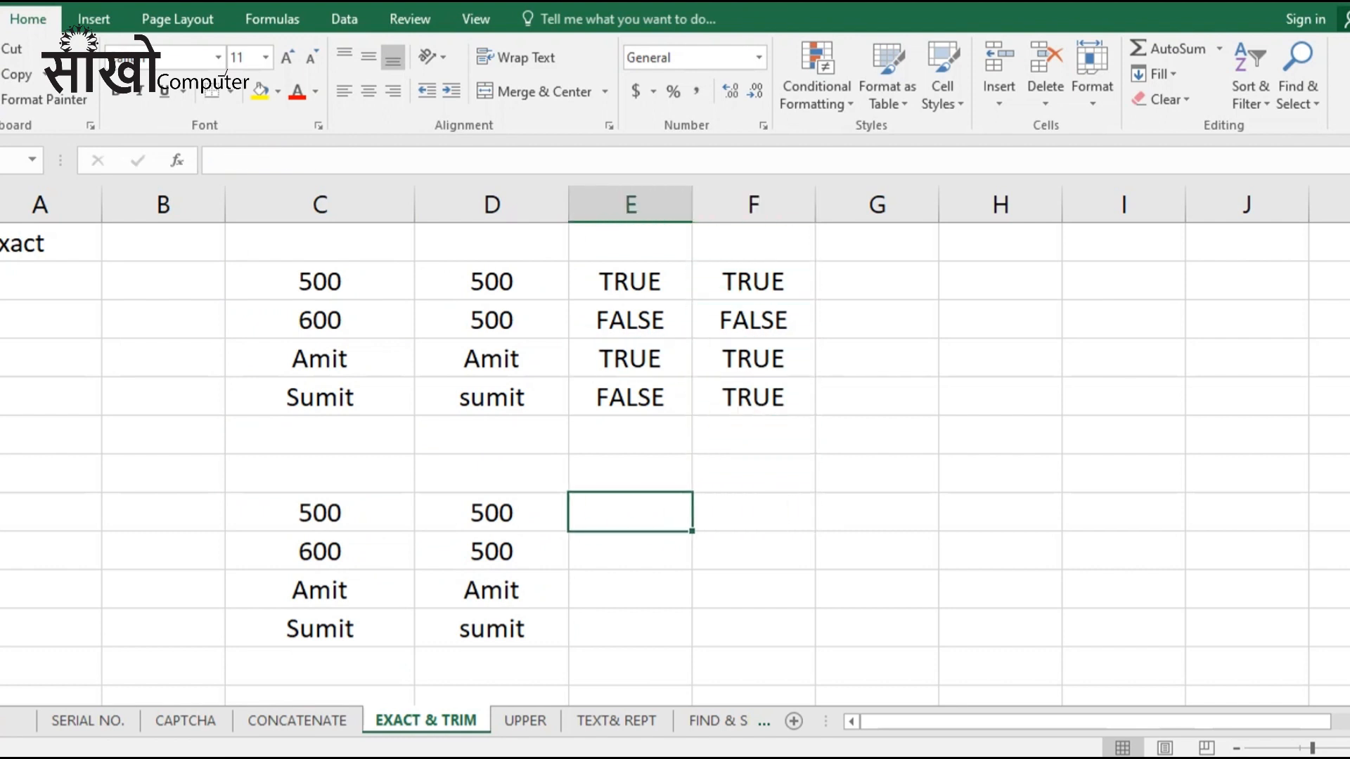
pyautogui.write('=EXACT(')
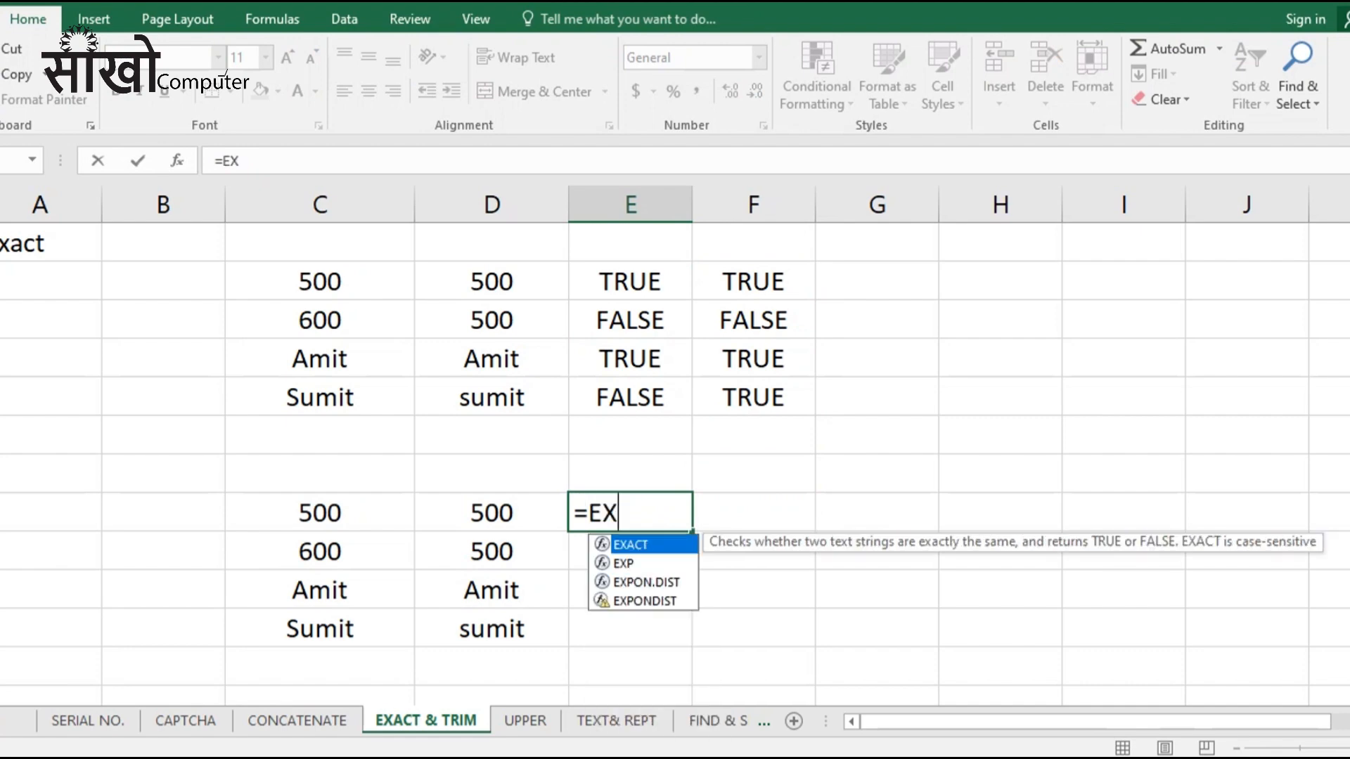
pyautogui.press('Left')
pyautogui.press('Left')
pyautogui.press('Left')
pyautogui.press('Right')
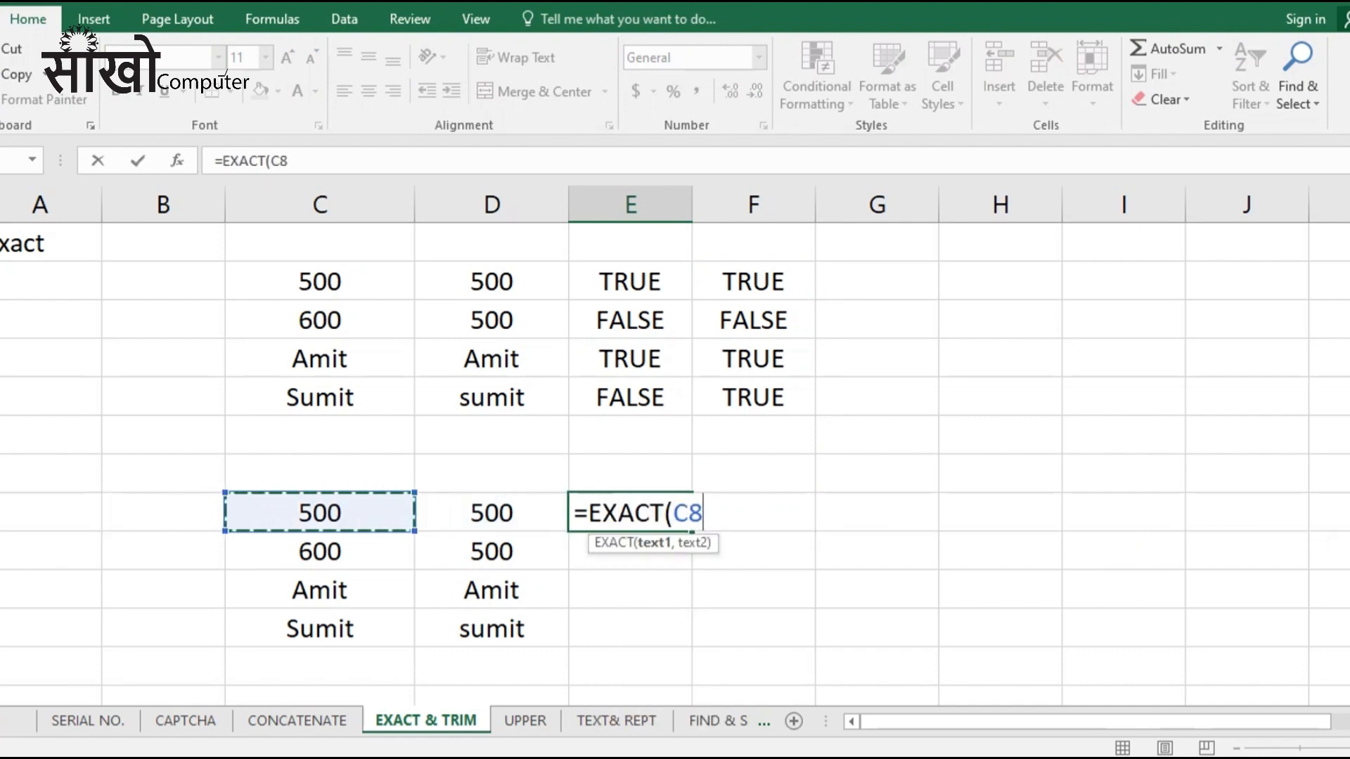
pyautogui.write(',')
pyautogui.press('Left')
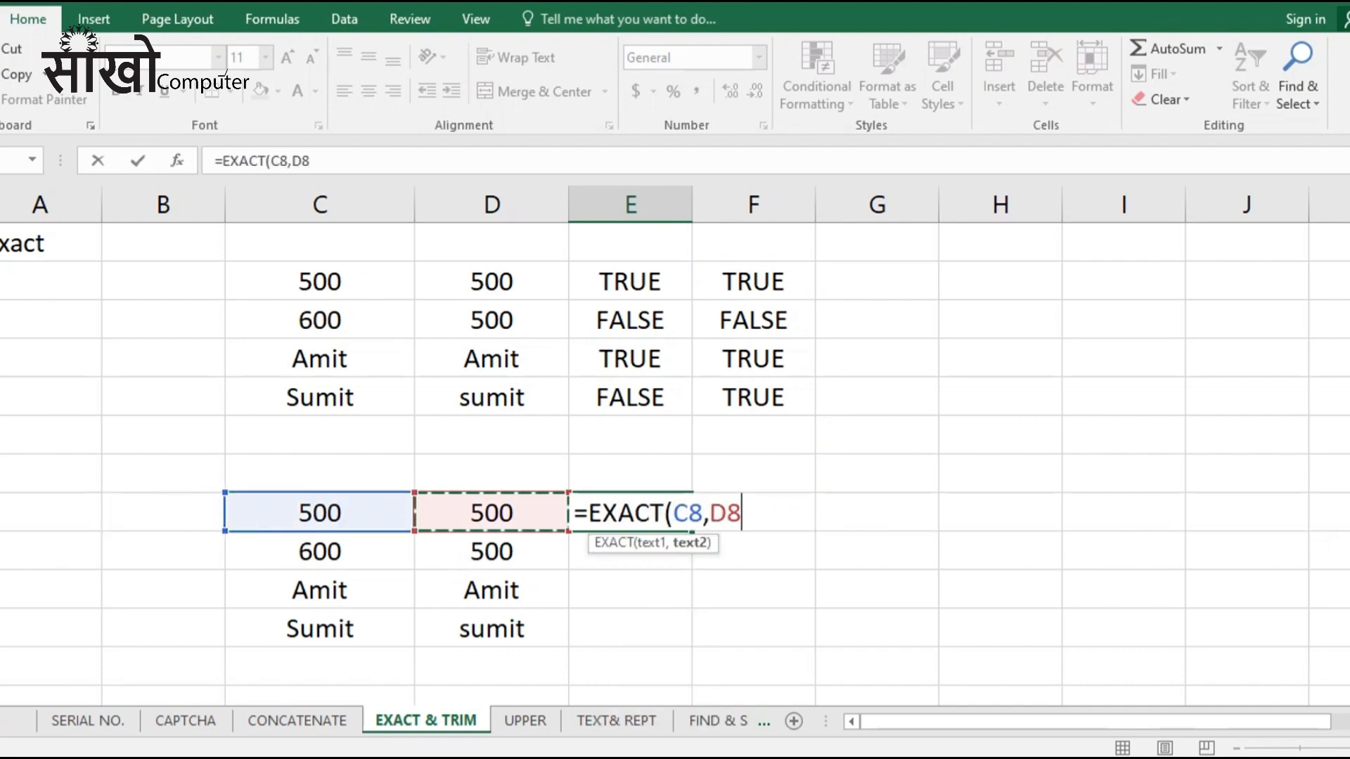
pyautogui.press('Return')
pyautogui.press('Up')
pyautogui.hotkey('shift', 'Down')
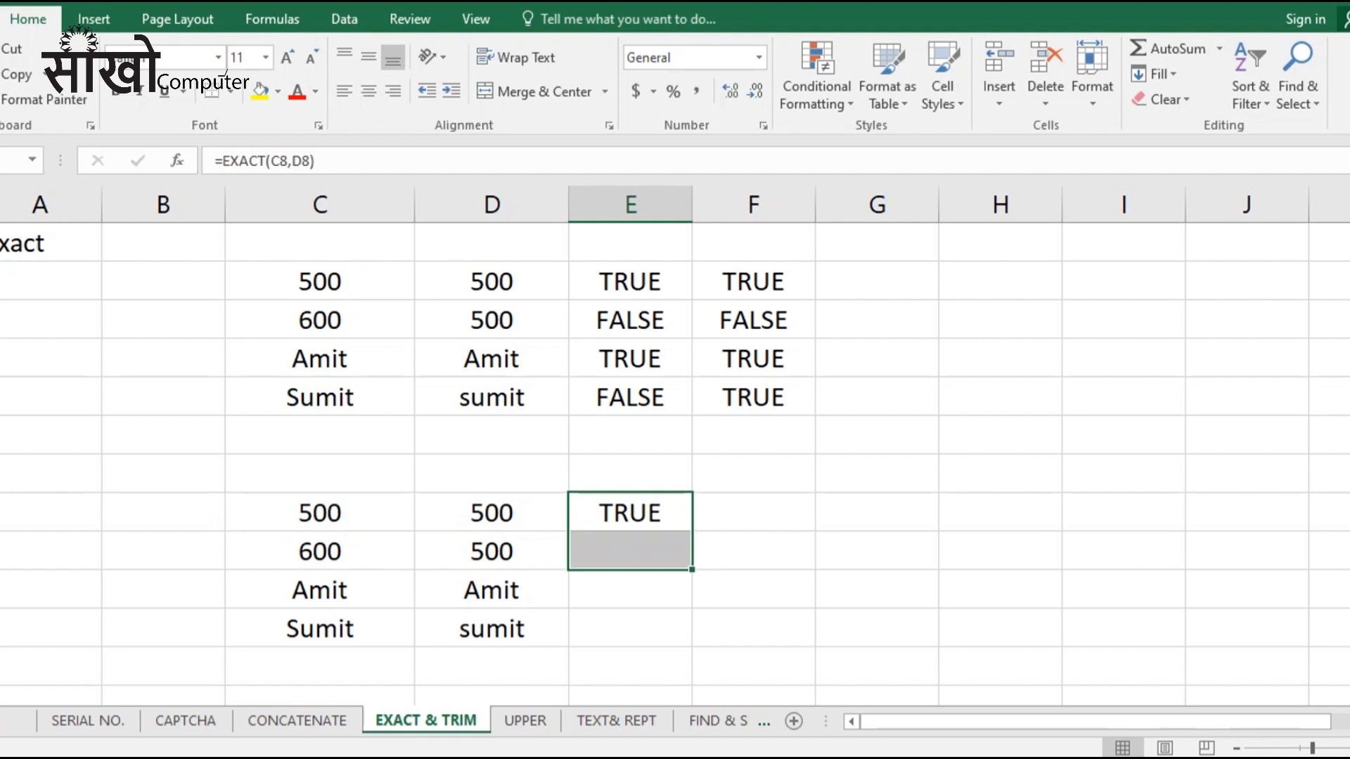
pyautogui.hotkey('ctrl', 'd')
# Step: Compare the values in C9 and D9 that the EXACT formula in E9 checks
pyautogui.press('Down')
pyautogui.press('Left')
pyautogui.press('Left')
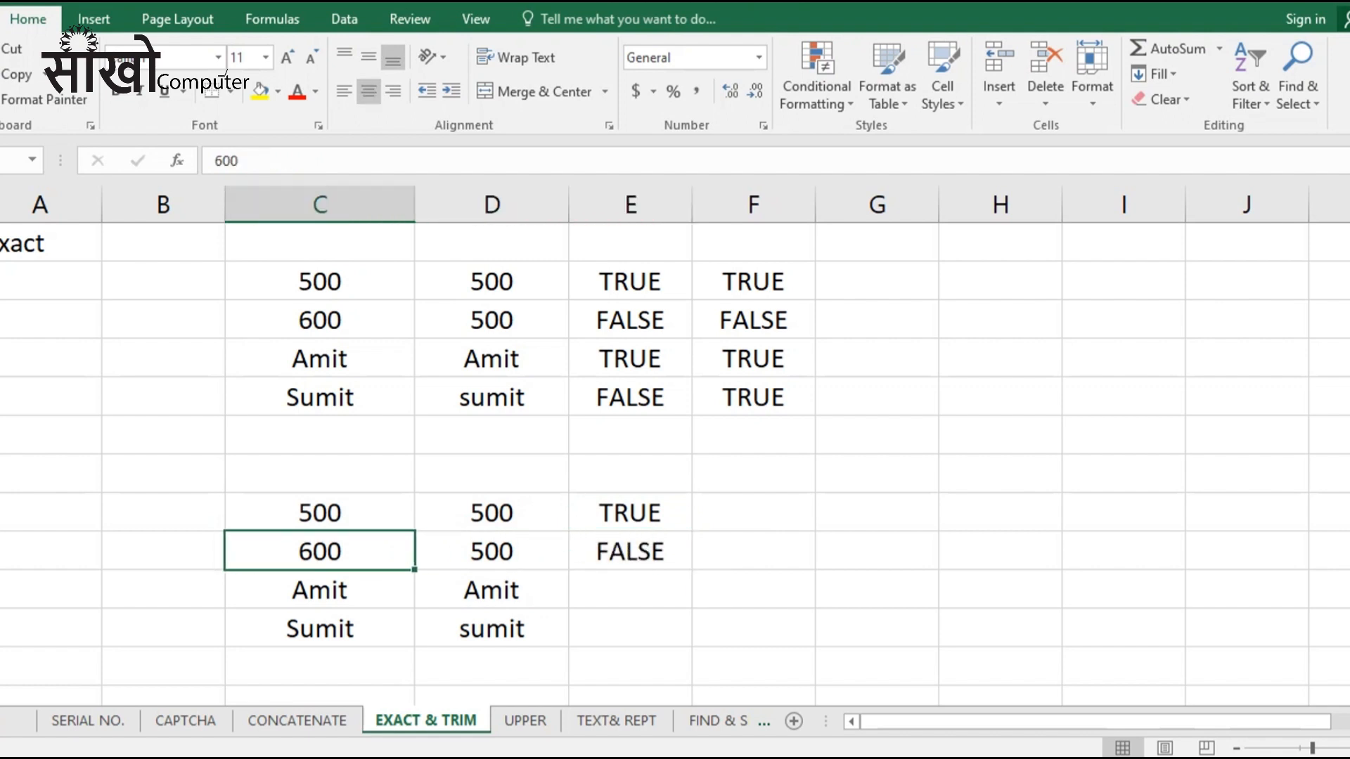
pyautogui.press('Right')
pyautogui.press('Left')
pyautogui.press('Right')
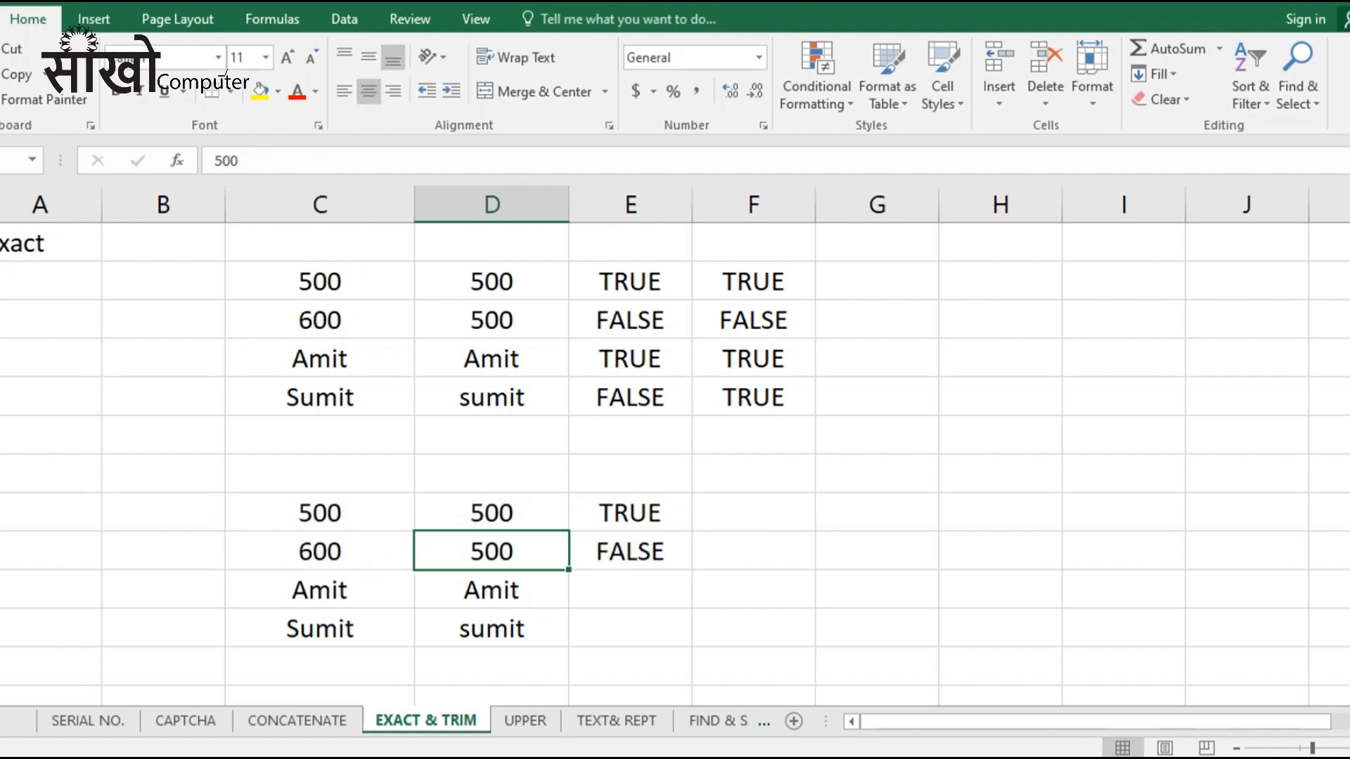
# Step: Set D9 to 600 and fill the EXACT formula from E9 down to E11
pyautogui.write('600')
pyautogui.press('Return')
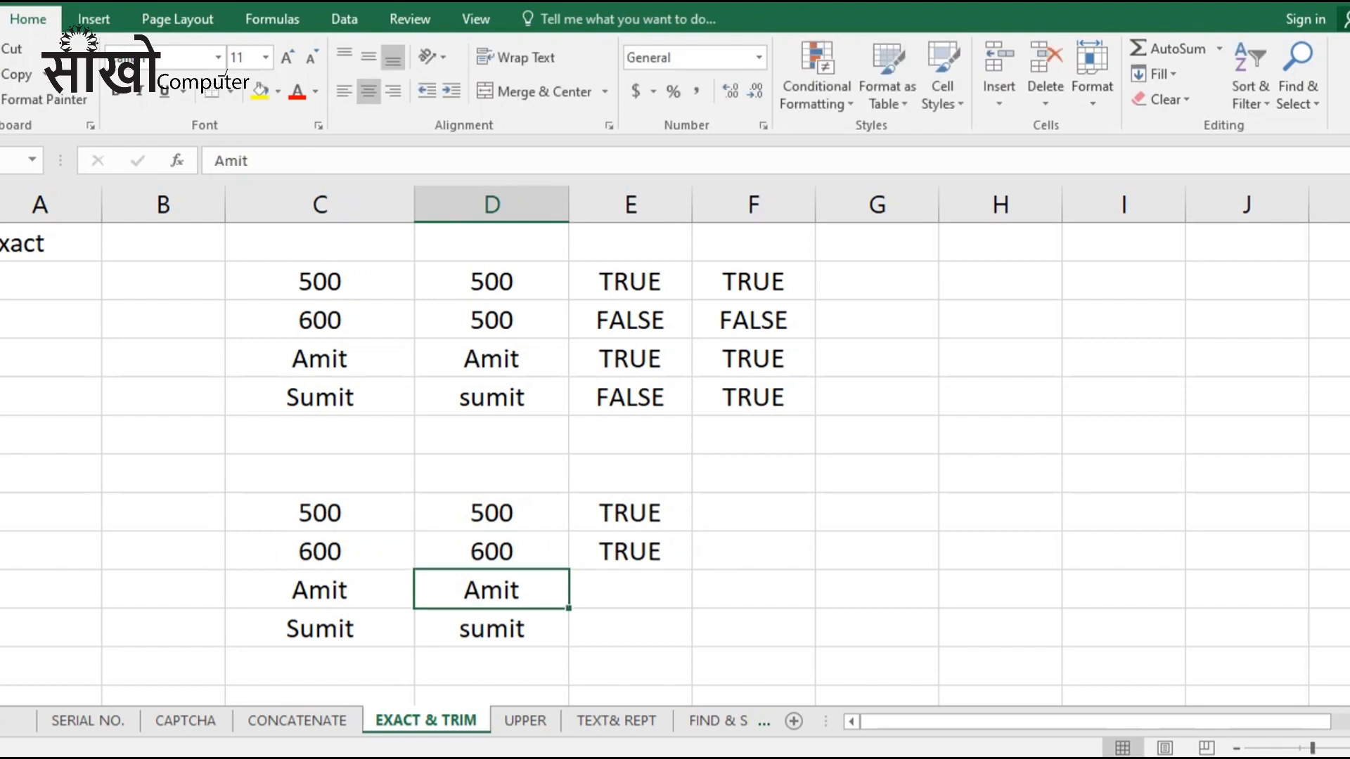
pyautogui.press('Right')
pyautogui.press('Up')
pyautogui.hotkey('shift', 'Down')
pyautogui.hotkey('shift', 'Down')
pyautogui.hotkey('ctrl', 'd')
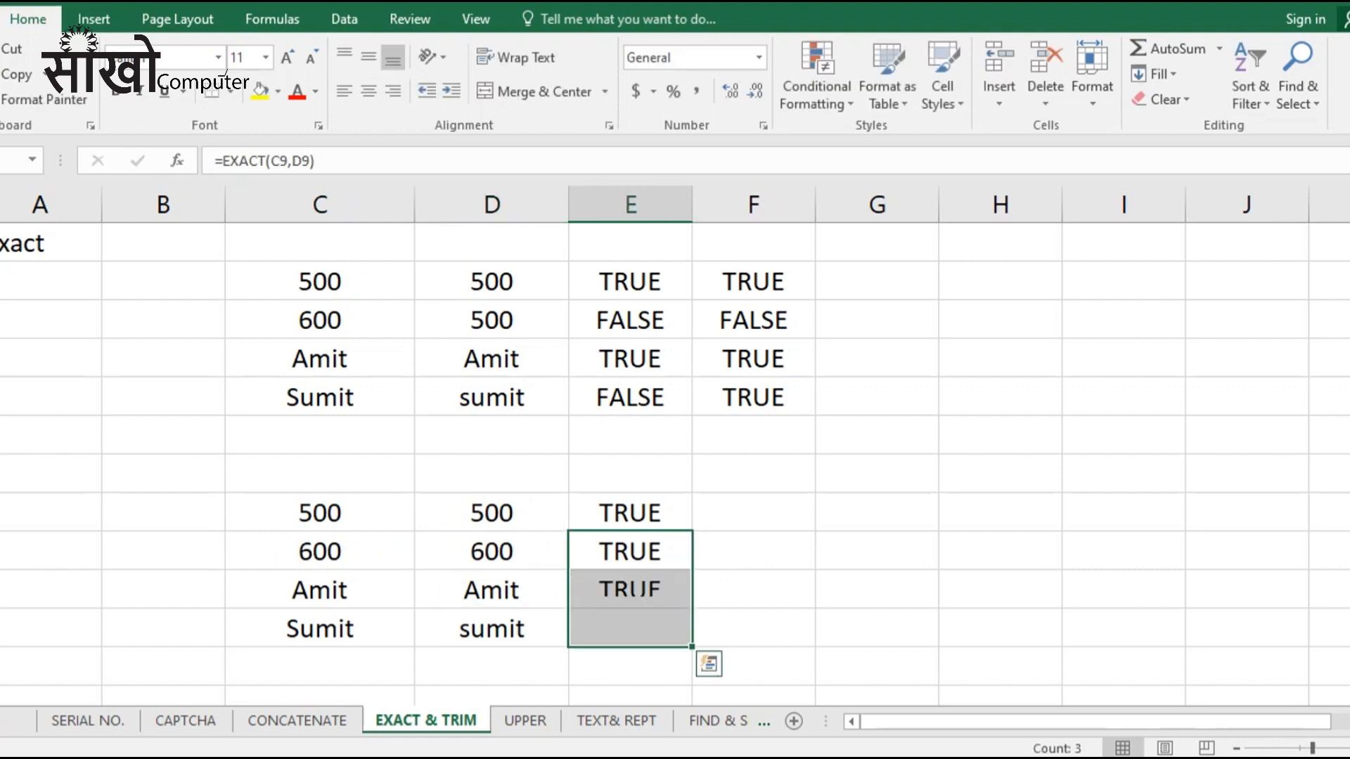
# Step: Compare the text pairs in C10:D11, checking letter case, against the EXACT formula in E11
pyautogui.press('Down')
pyautogui.press('Left')
pyautogui.press('Left')
pyautogui.press('Right')
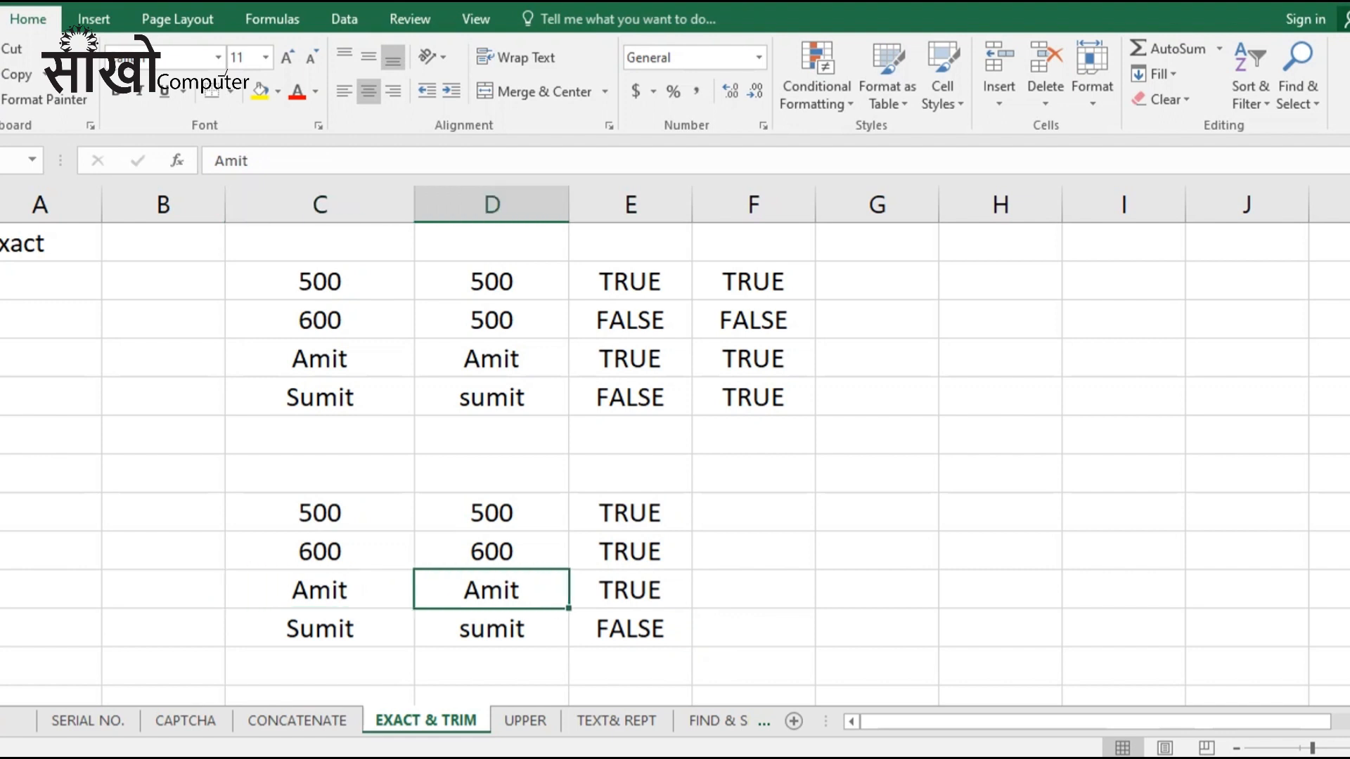
pyautogui.press('Down')
pyautogui.press('Left')
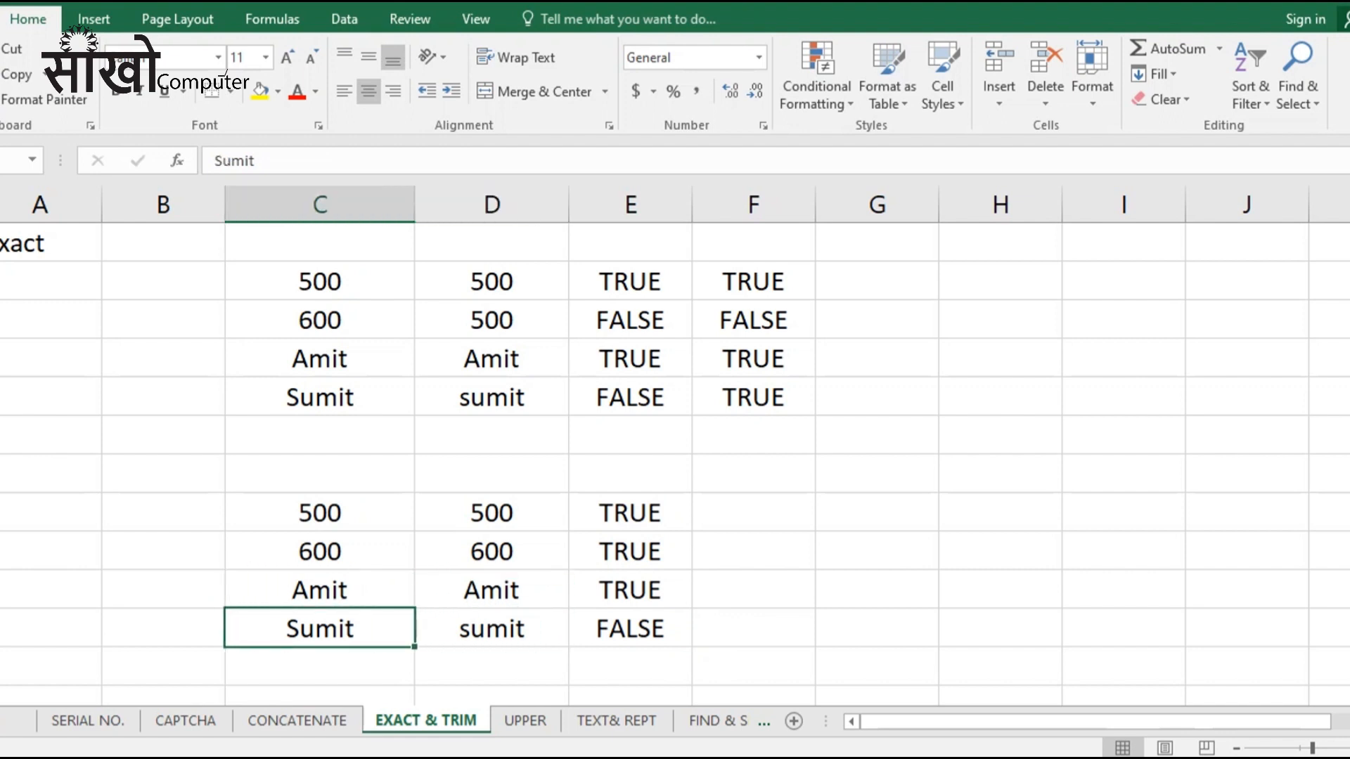
pyautogui.press('Right')
pyautogui.press('Left')
pyautogui.press('Right')
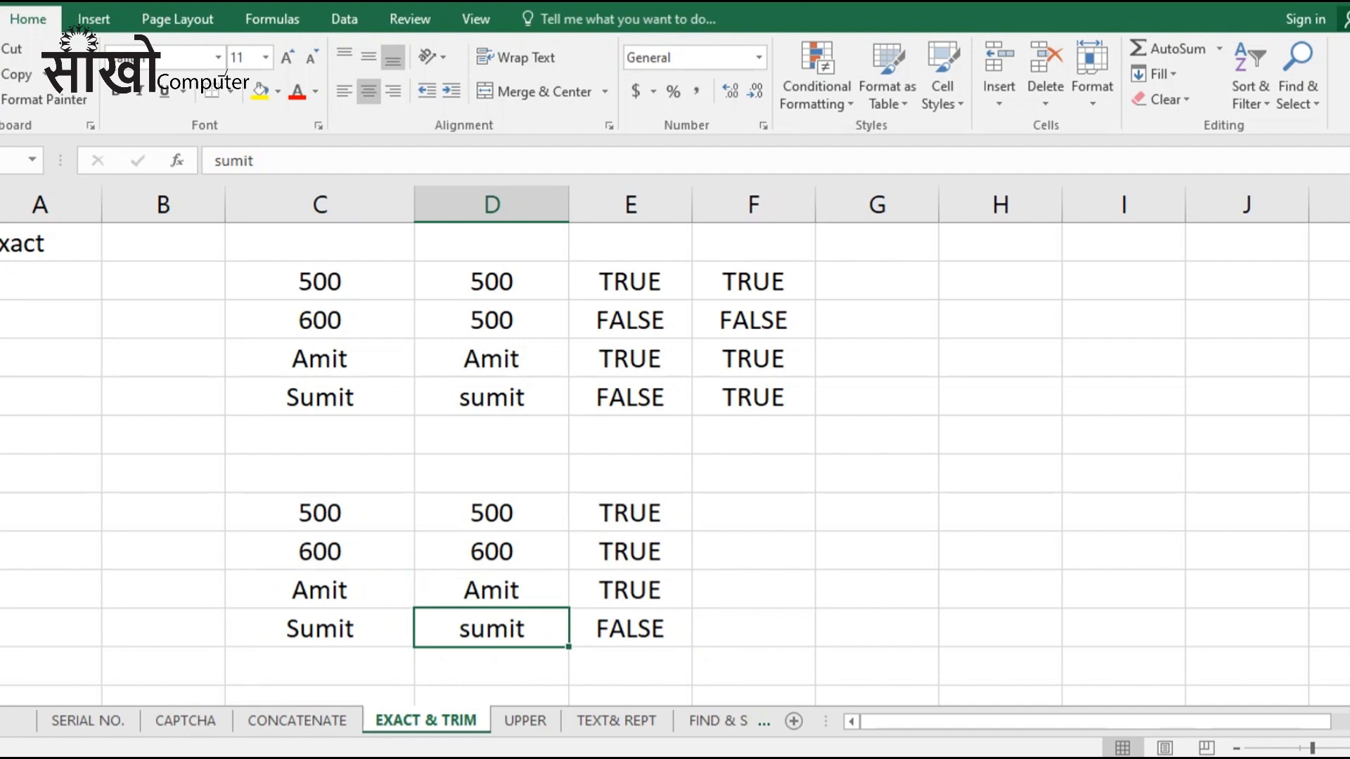
pyautogui.press('Right')
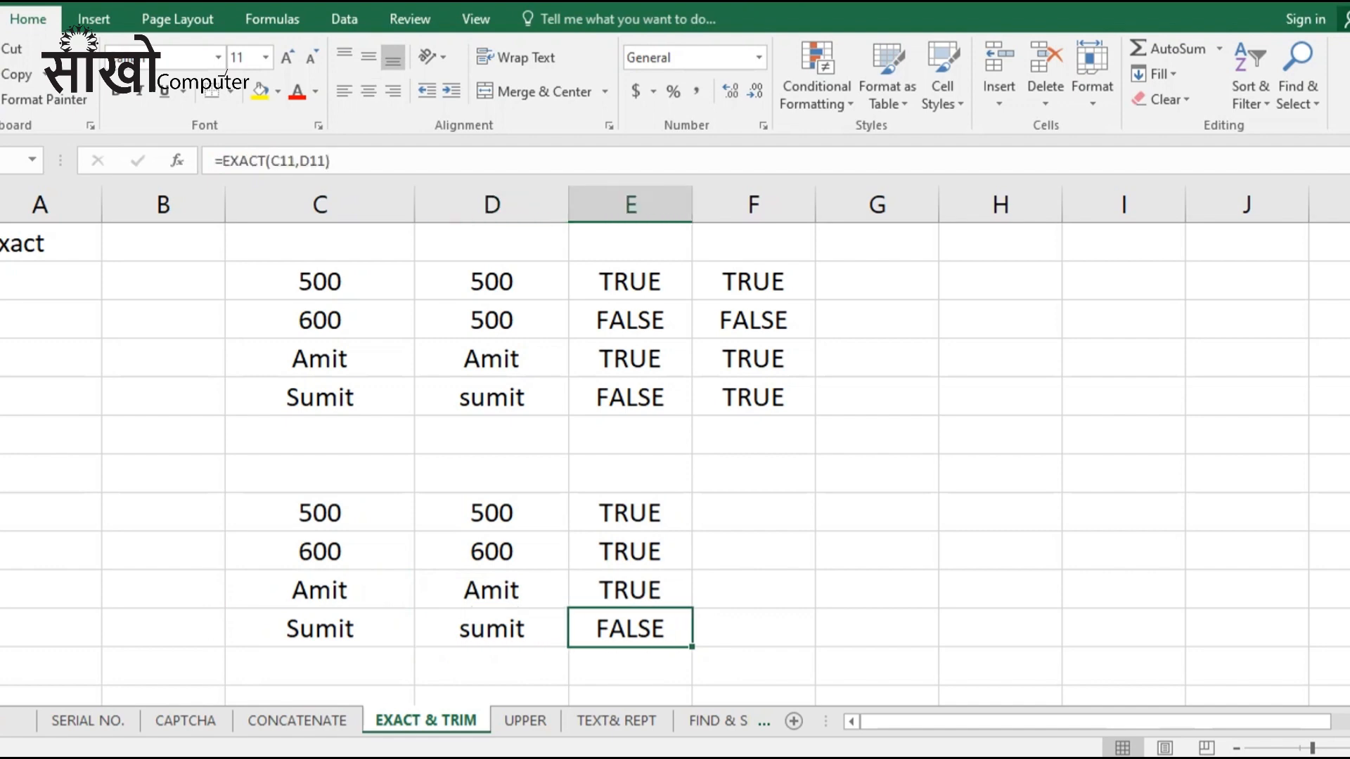
# Step: Enter the equals-sign comparison =C8=D8 in F8, beside the EXACT results
pyautogui.press('Right')
pyautogui.press('Up')
pyautogui.press('Up')
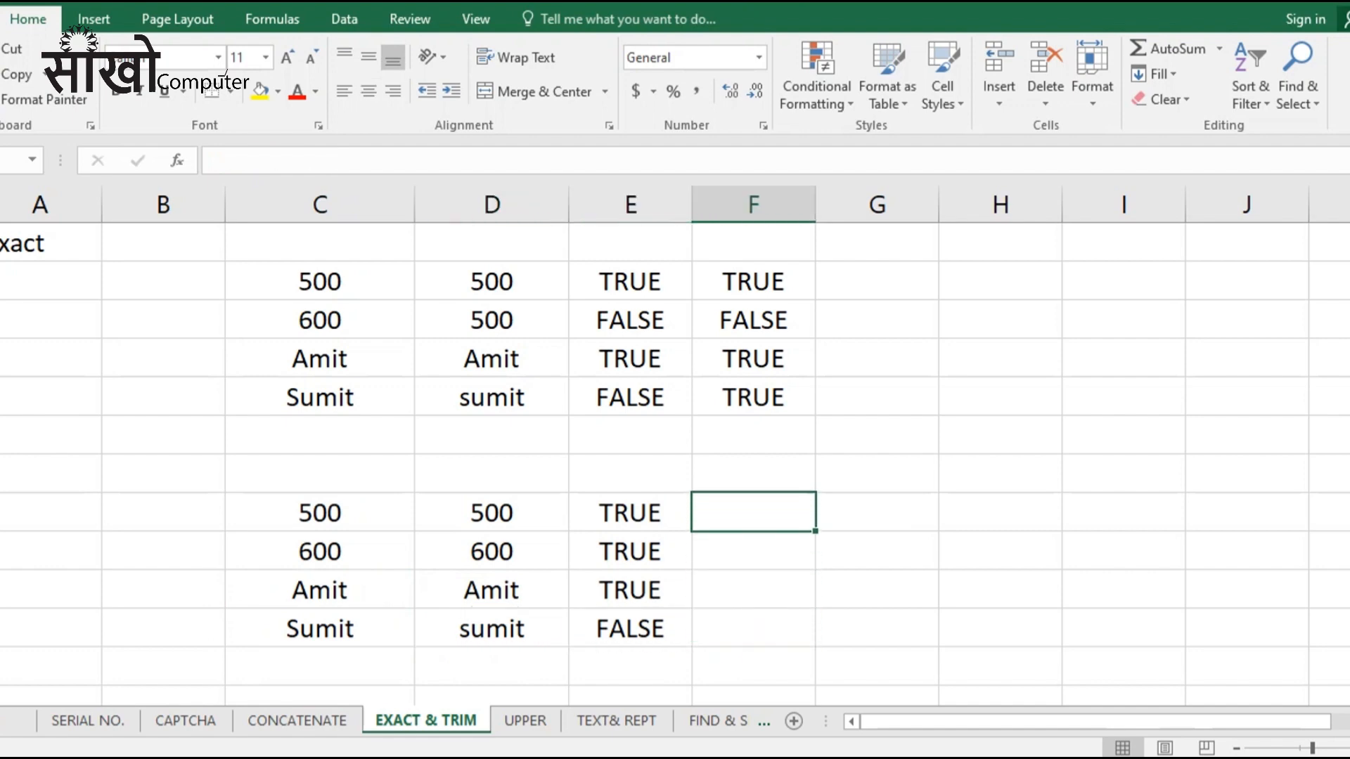
pyautogui.write('=')
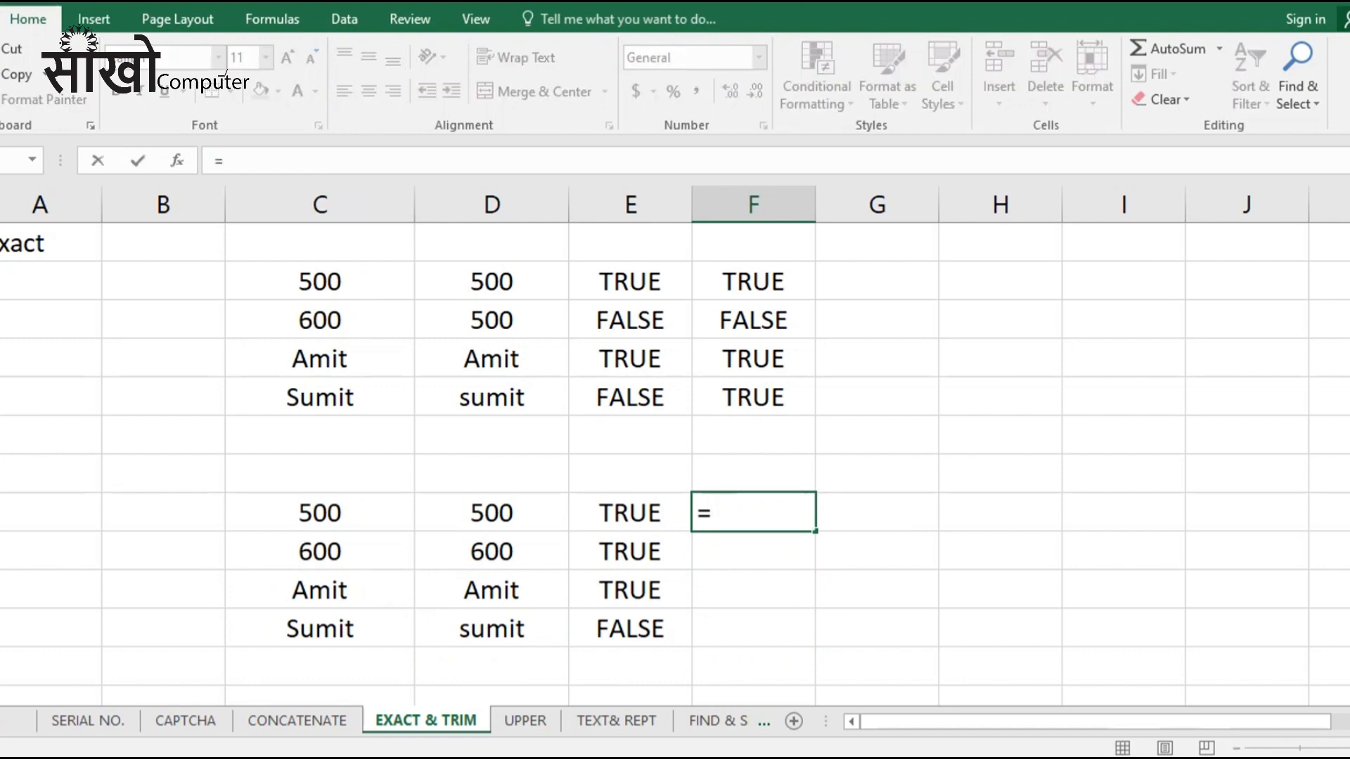
pyautogui.click(320, 512)
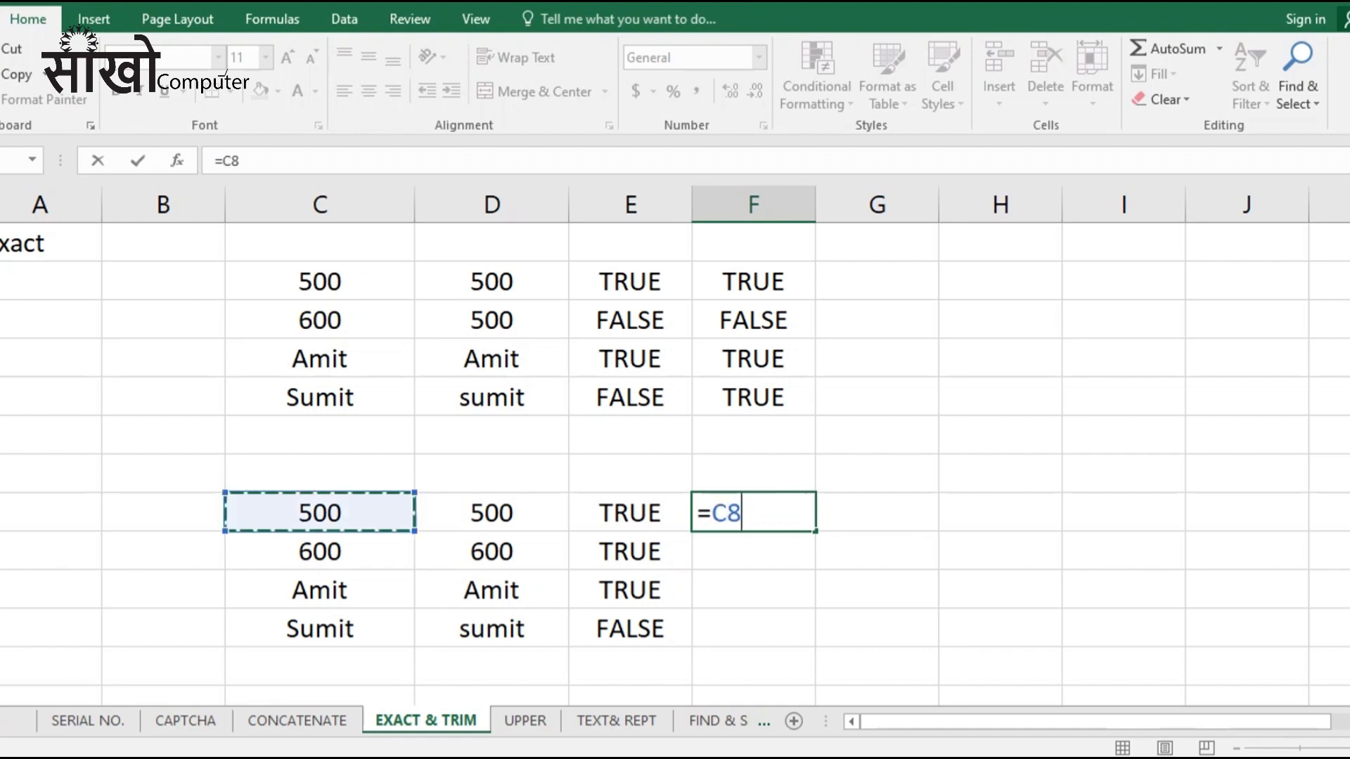
pyautogui.write('=')
pyautogui.click(492, 513)
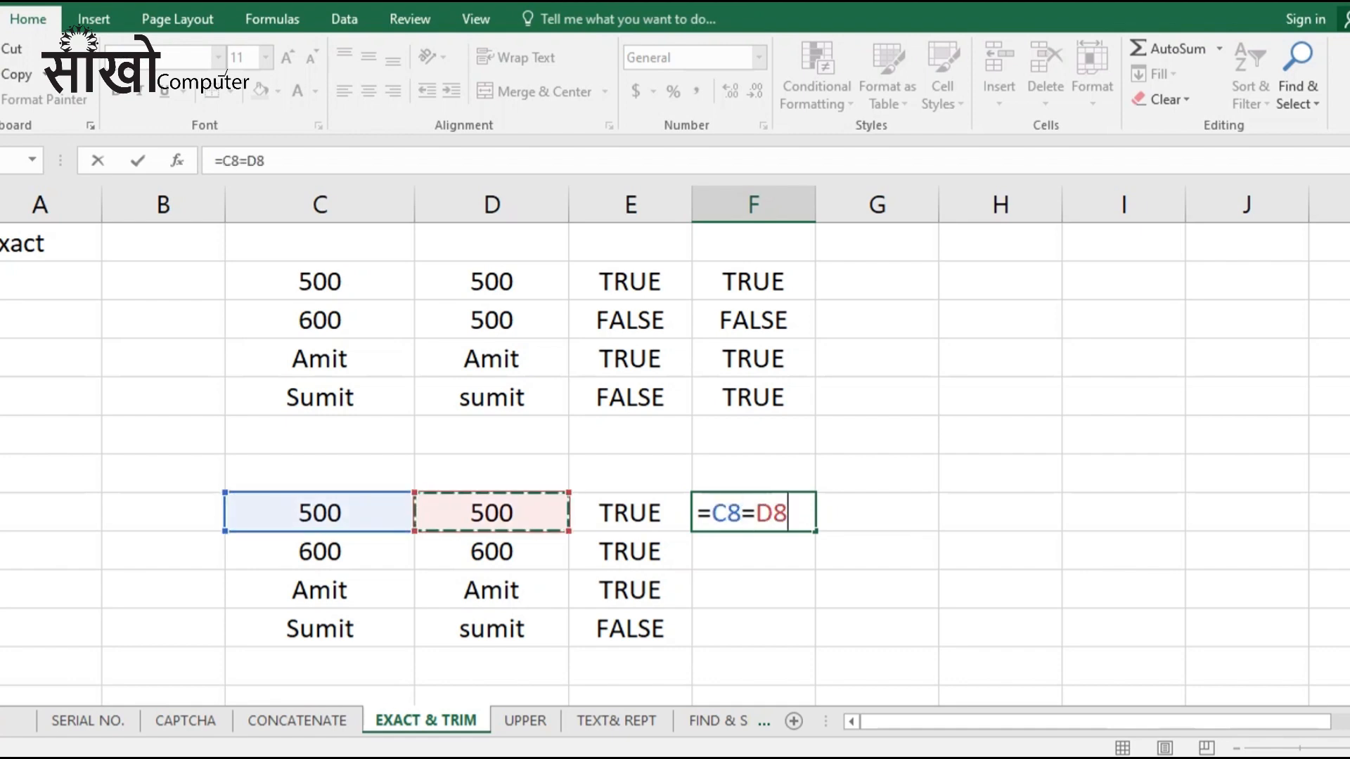
pyautogui.press('Return')
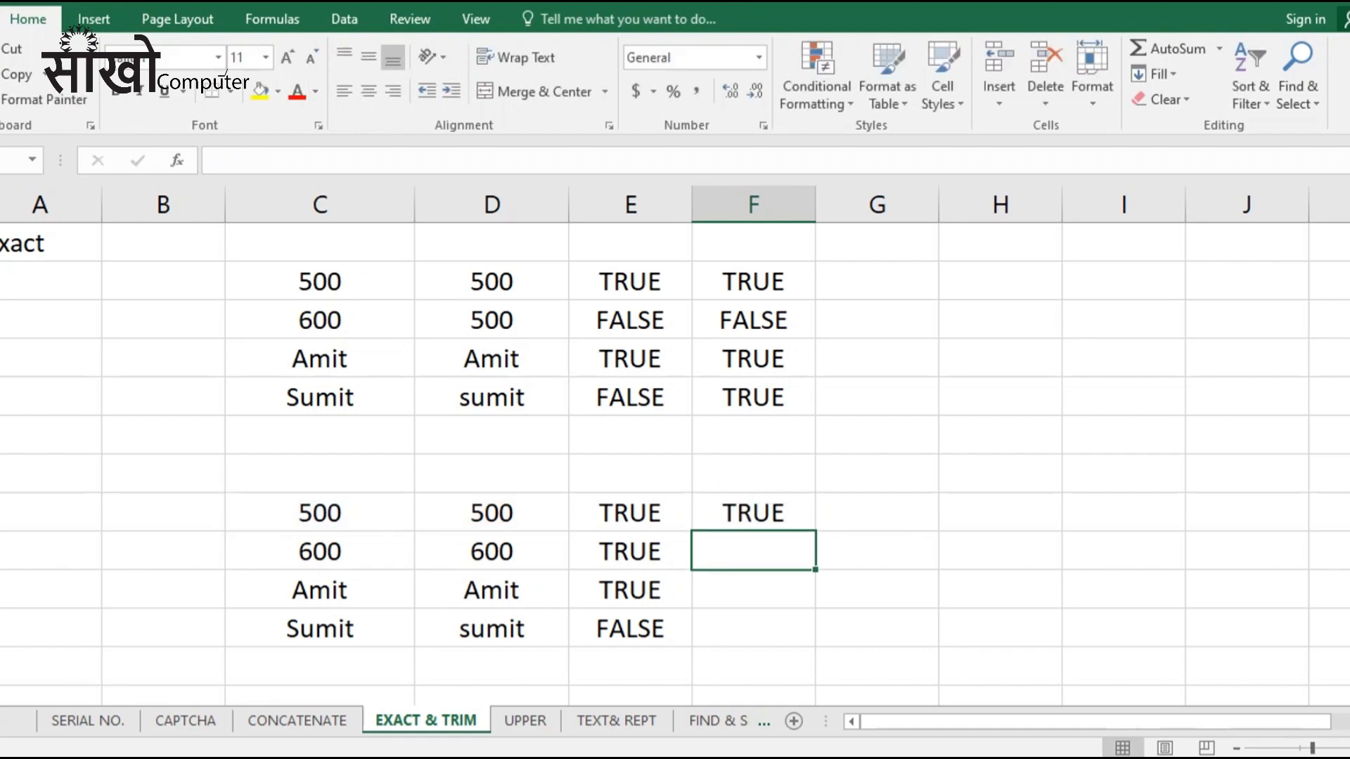
# Step: Fill the comparison formula in F8 down to F11
pyautogui.press('Up')
pyautogui.hotkey('shift', 'Down')
pyautogui.hotkey('shift', 'Down')
pyautogui.hotkey('shift', 'Down')
pyautogui.hotkey('ctrl', 'd')
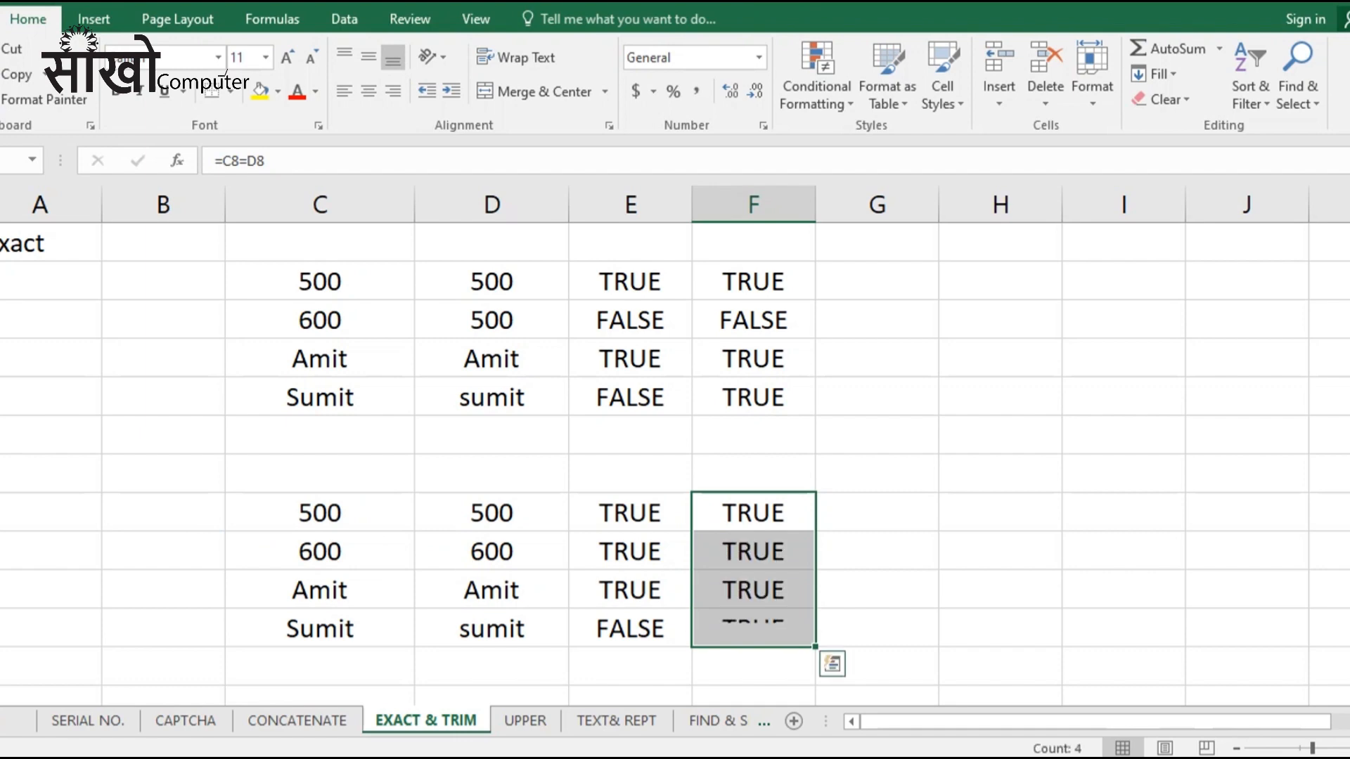
# Step: Compare how EXACT in E11 and the equals-sign formula in F11 treat the letter case of the row 11 text
pyautogui.press('Down')
pyautogui.press('Down')
pyautogui.press('Left')
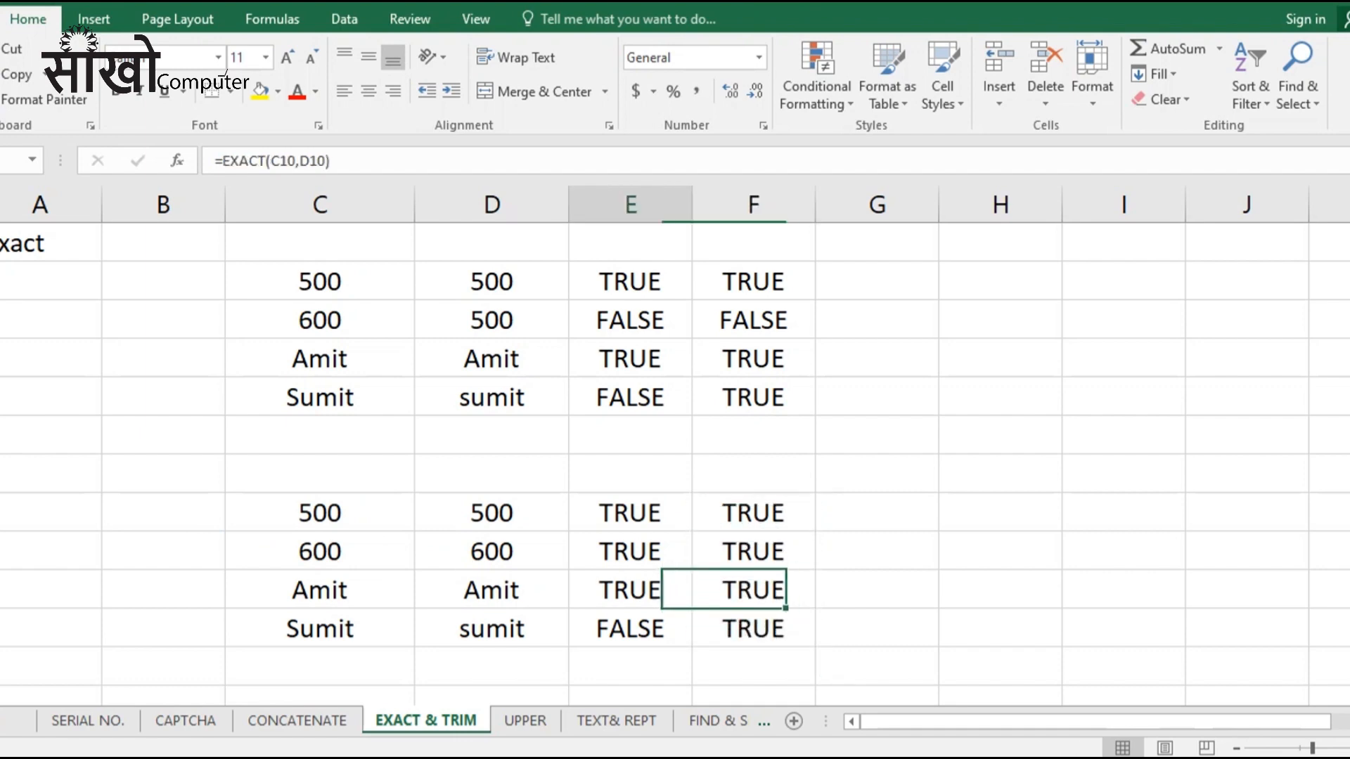
pyautogui.press('Down')
pyautogui.press('Left')
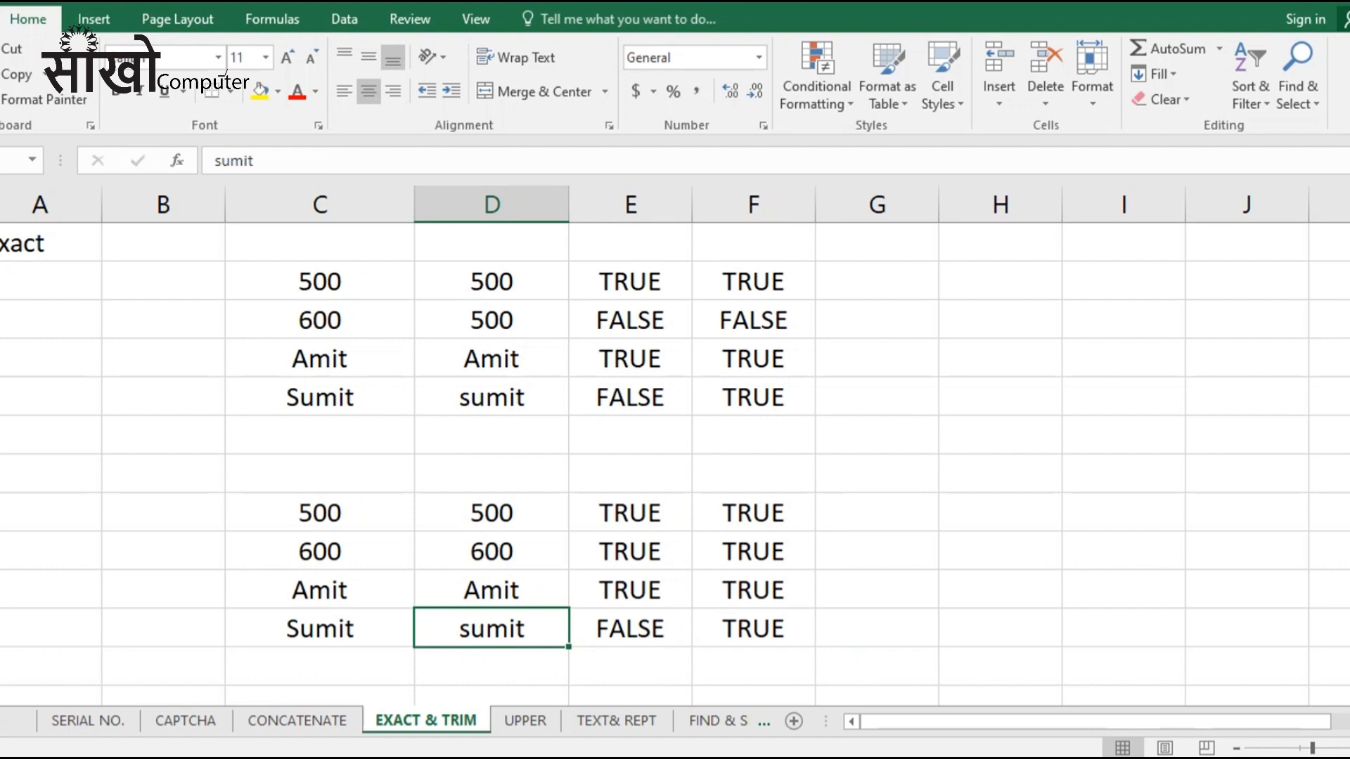
pyautogui.press('Right')
pyautogui.press('Right')
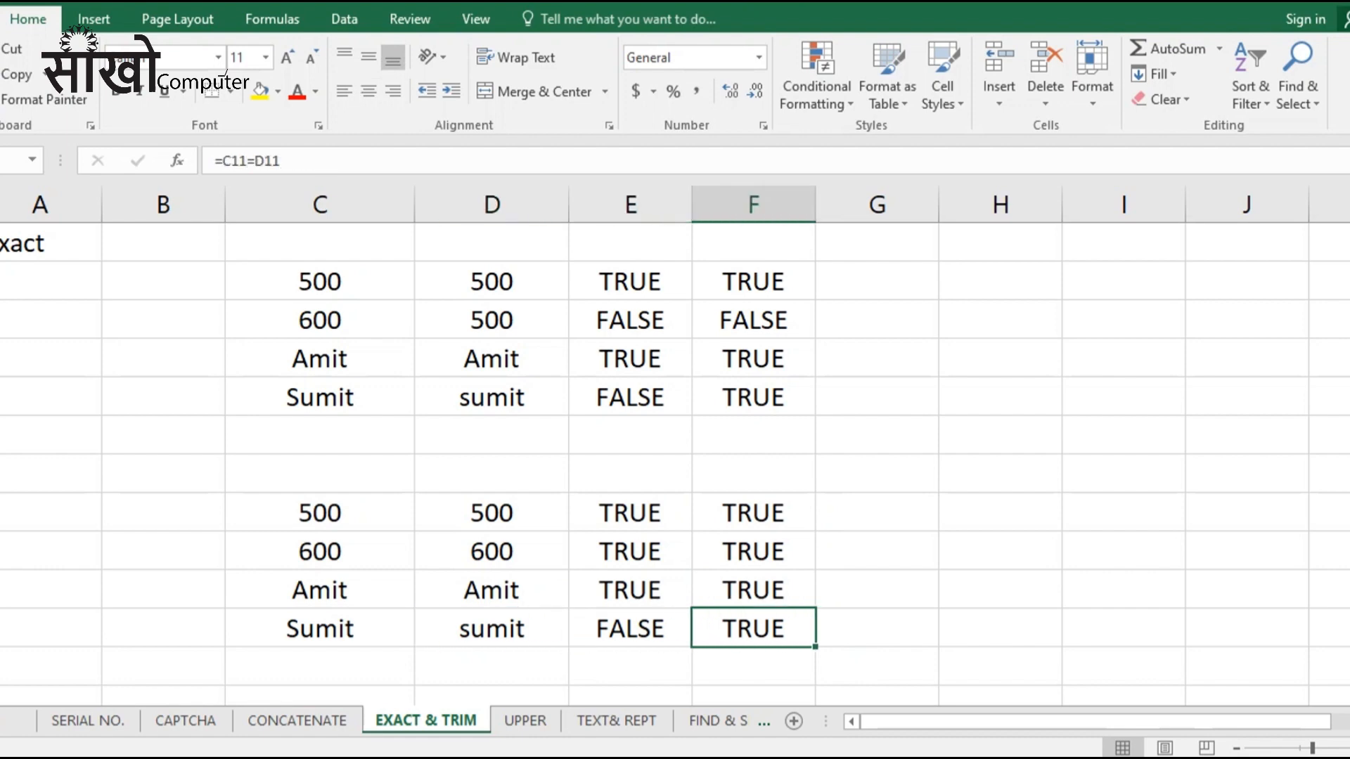
pyautogui.press('Left')
pyautogui.press('Left')
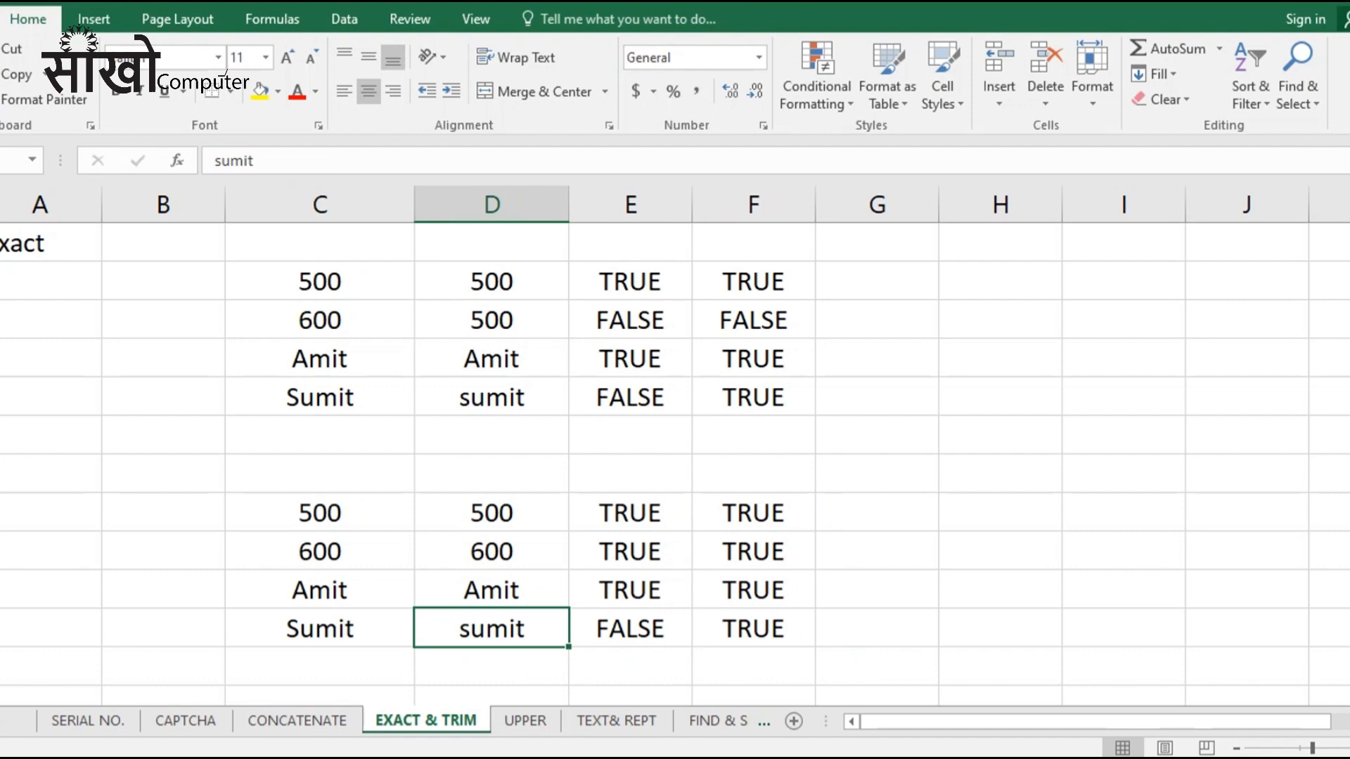
# Step: Examine the names in C14:C16 of the Trim example for leading and extra inner spaces
pyautogui.scroll(-3, 675, 450)
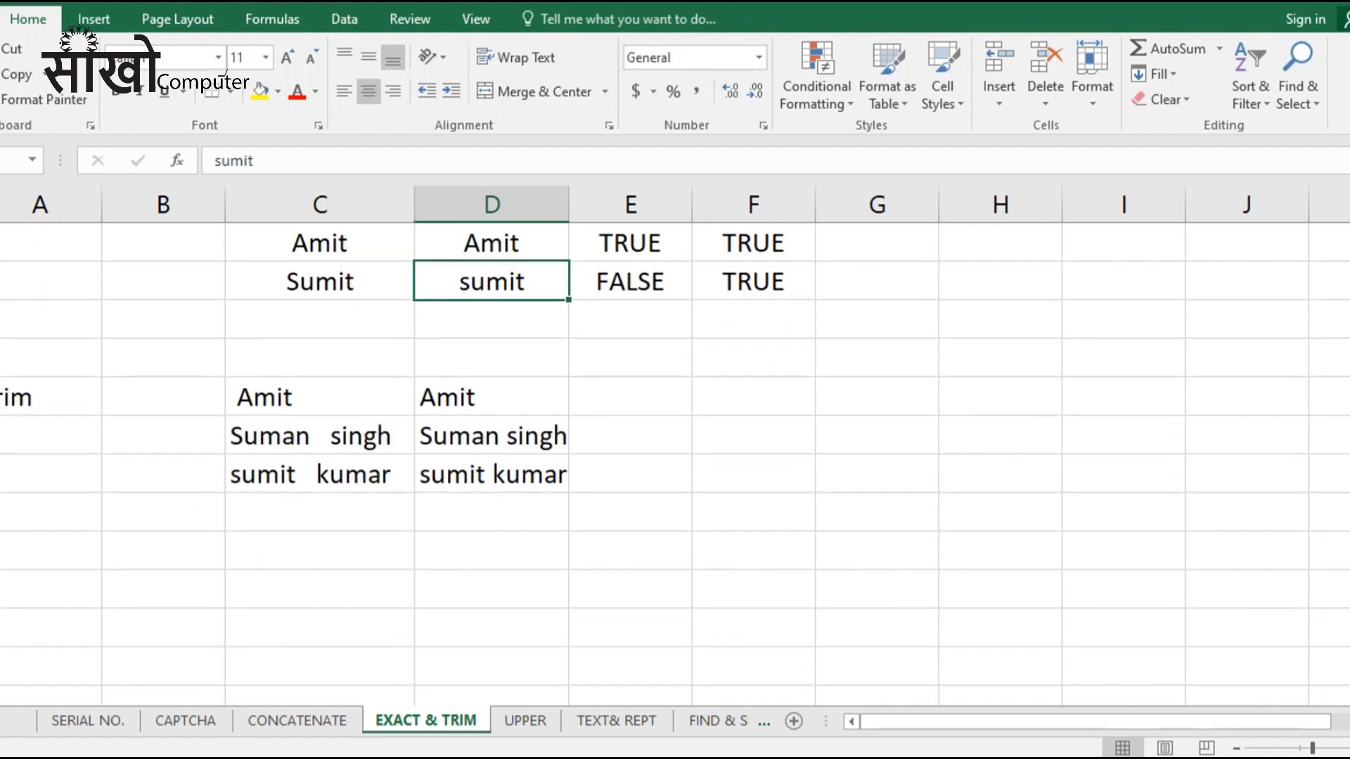
pyautogui.click(631, 397)
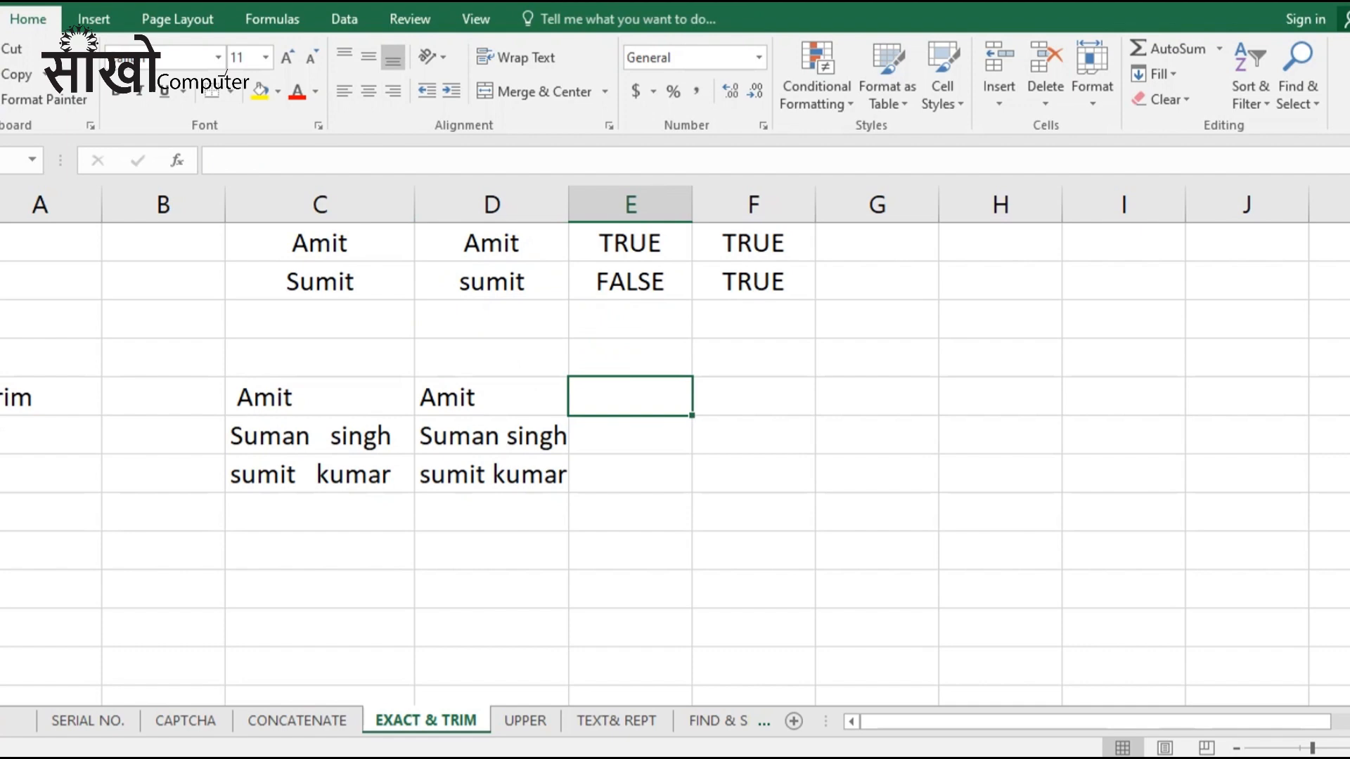
pyautogui.moveTo(320, 397); pyautogui.dragTo(320, 475)
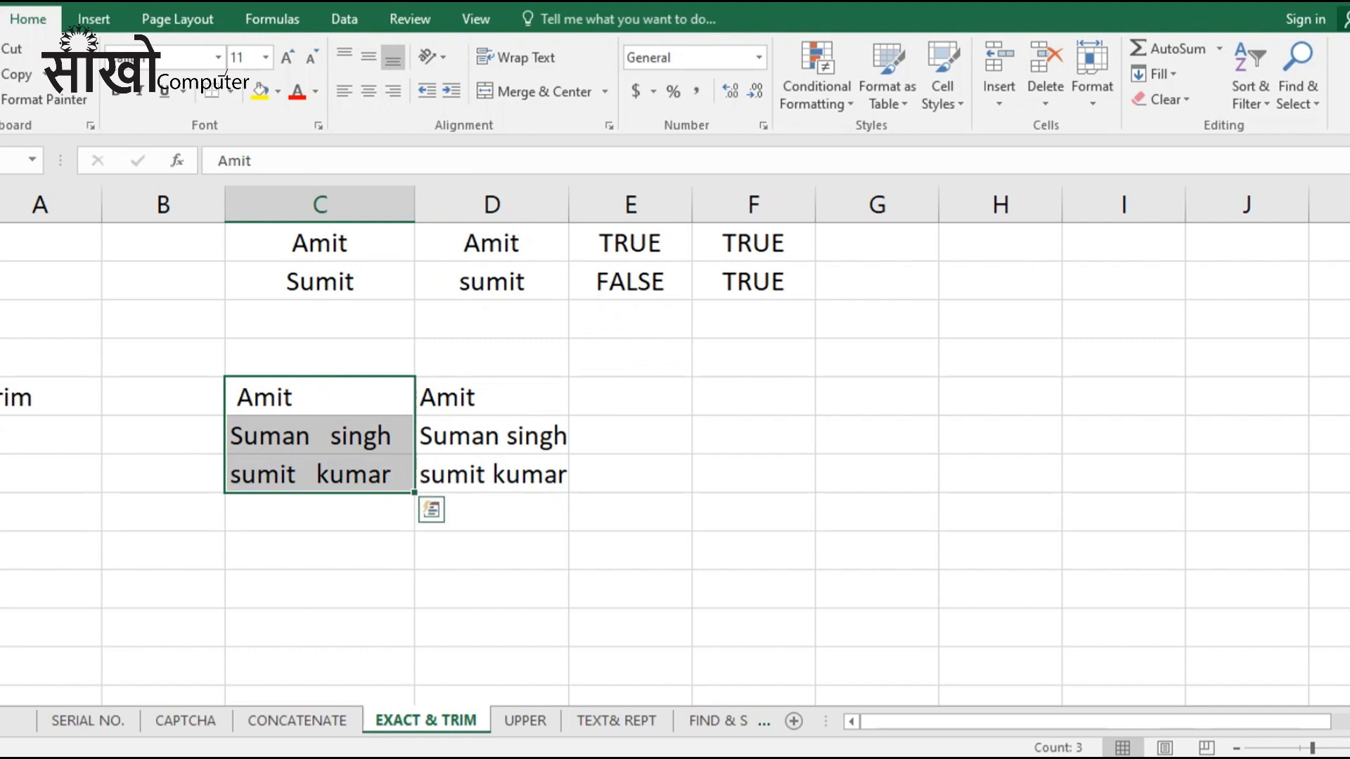
pyautogui.click(631, 396)
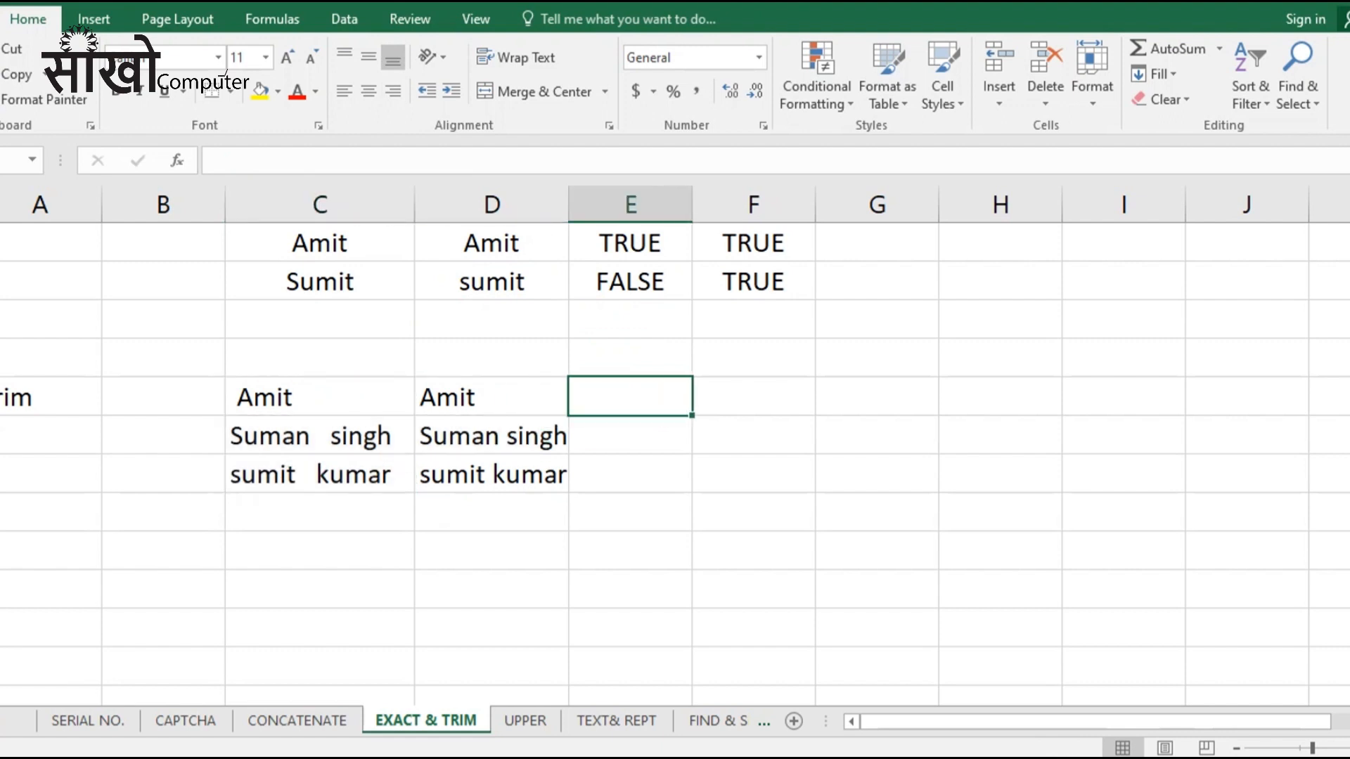
pyautogui.click(320, 397)
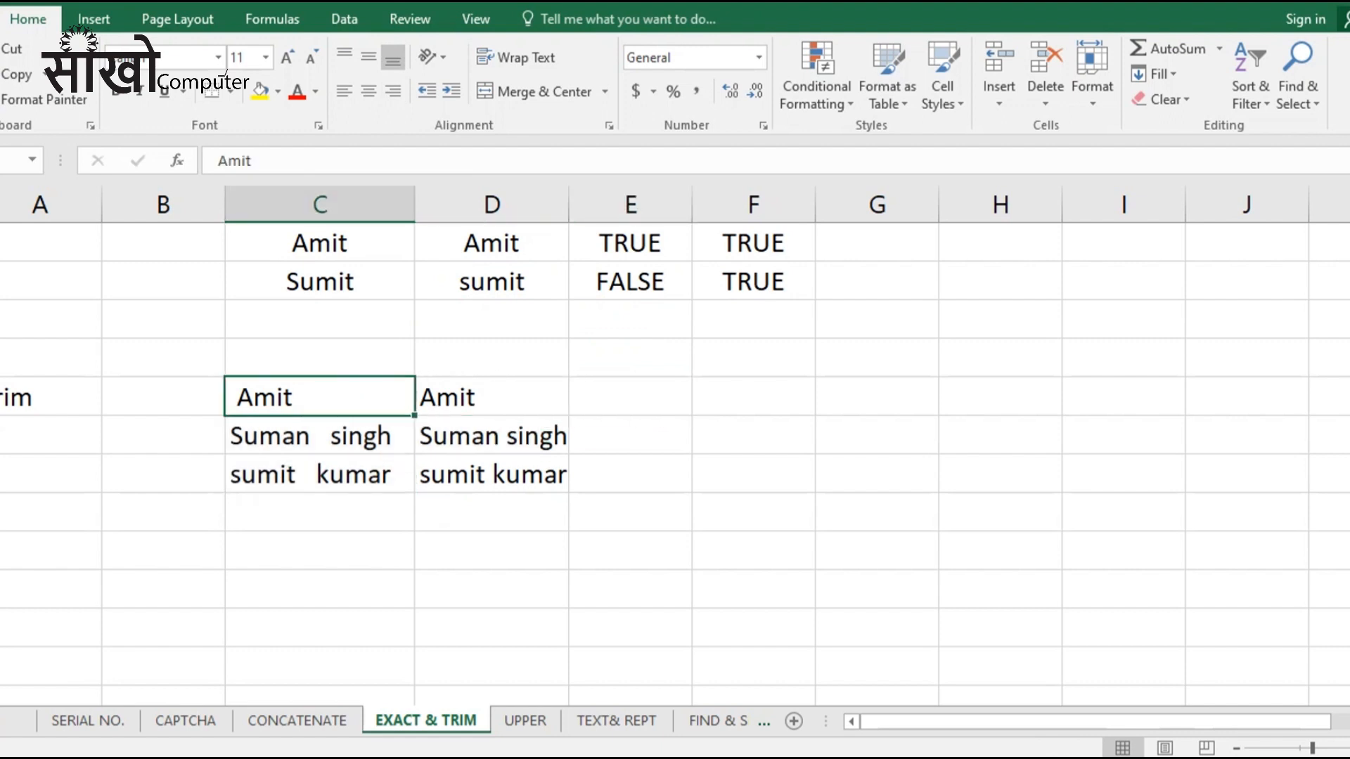
pyautogui.doubleClick(253, 397)
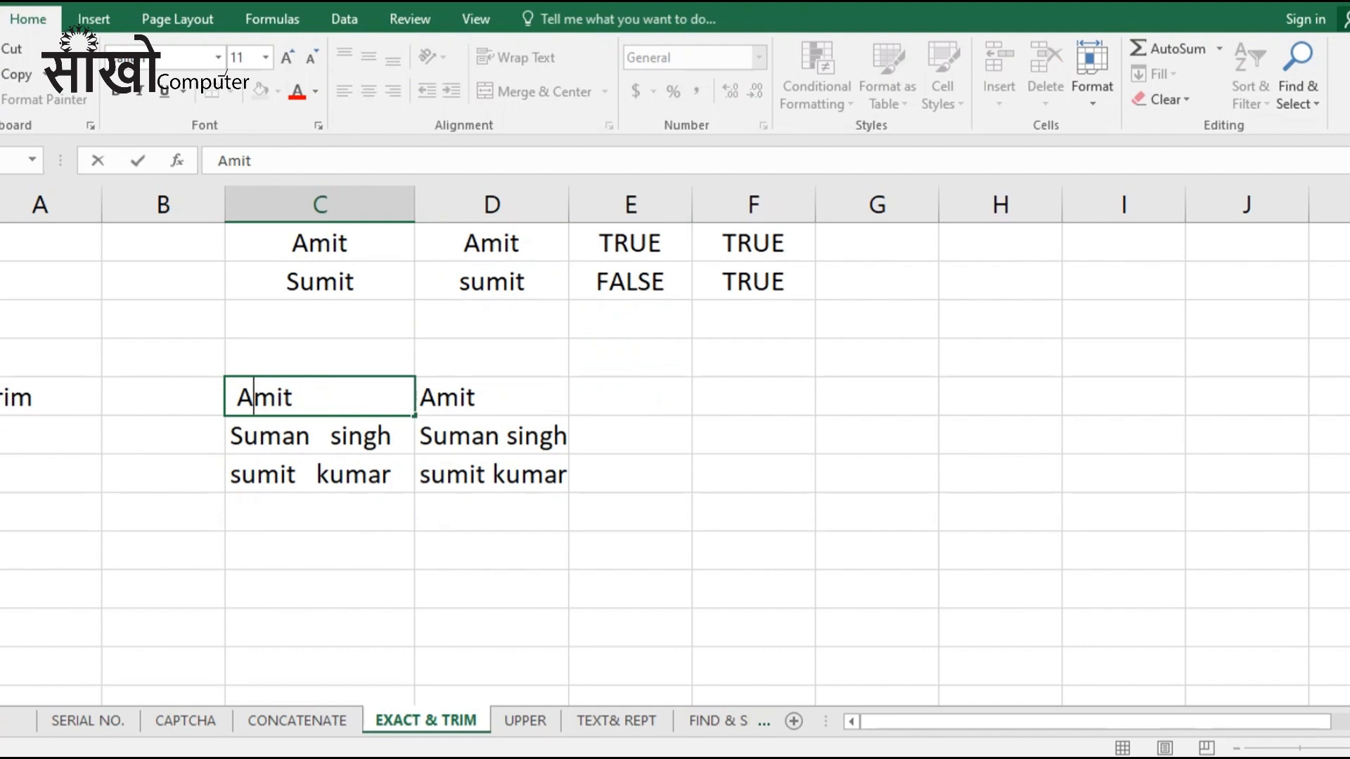
pyautogui.doubleClick(331, 436)
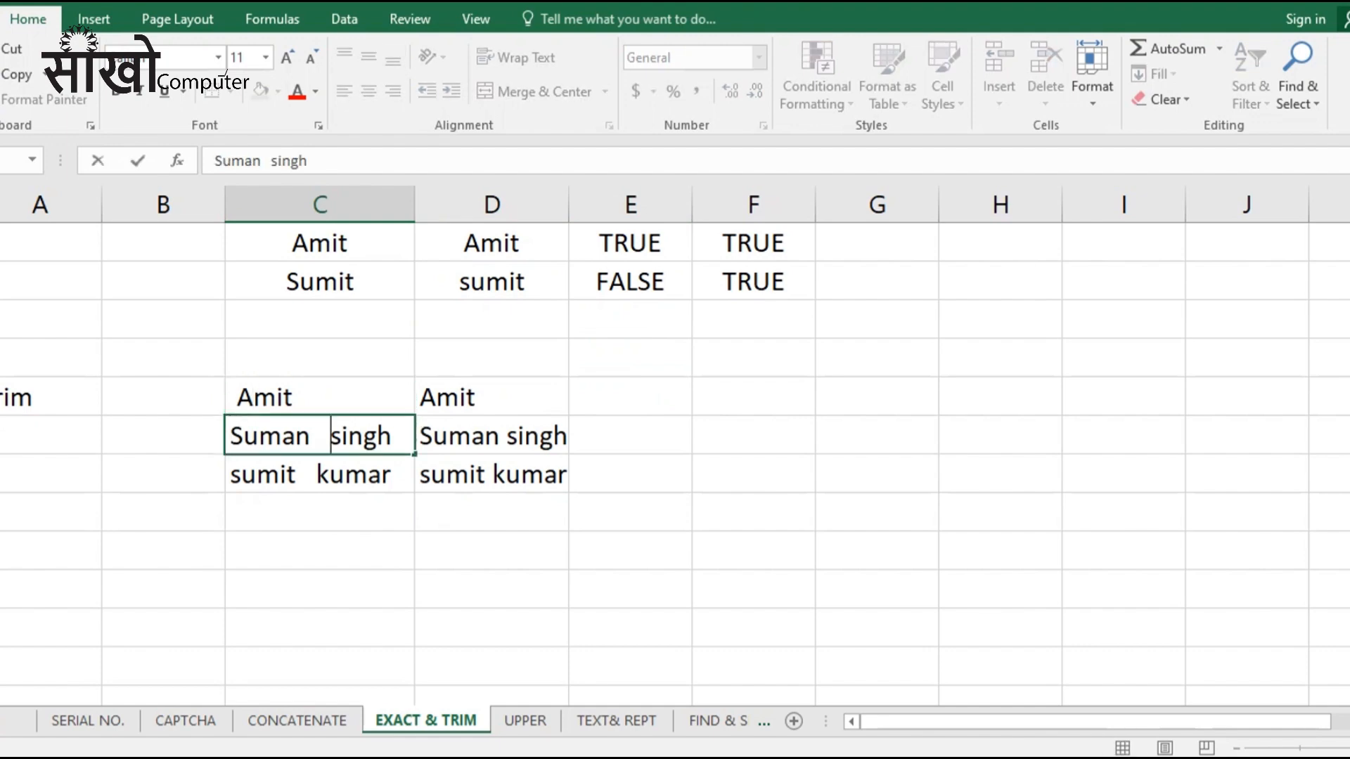
pyautogui.press('Return')
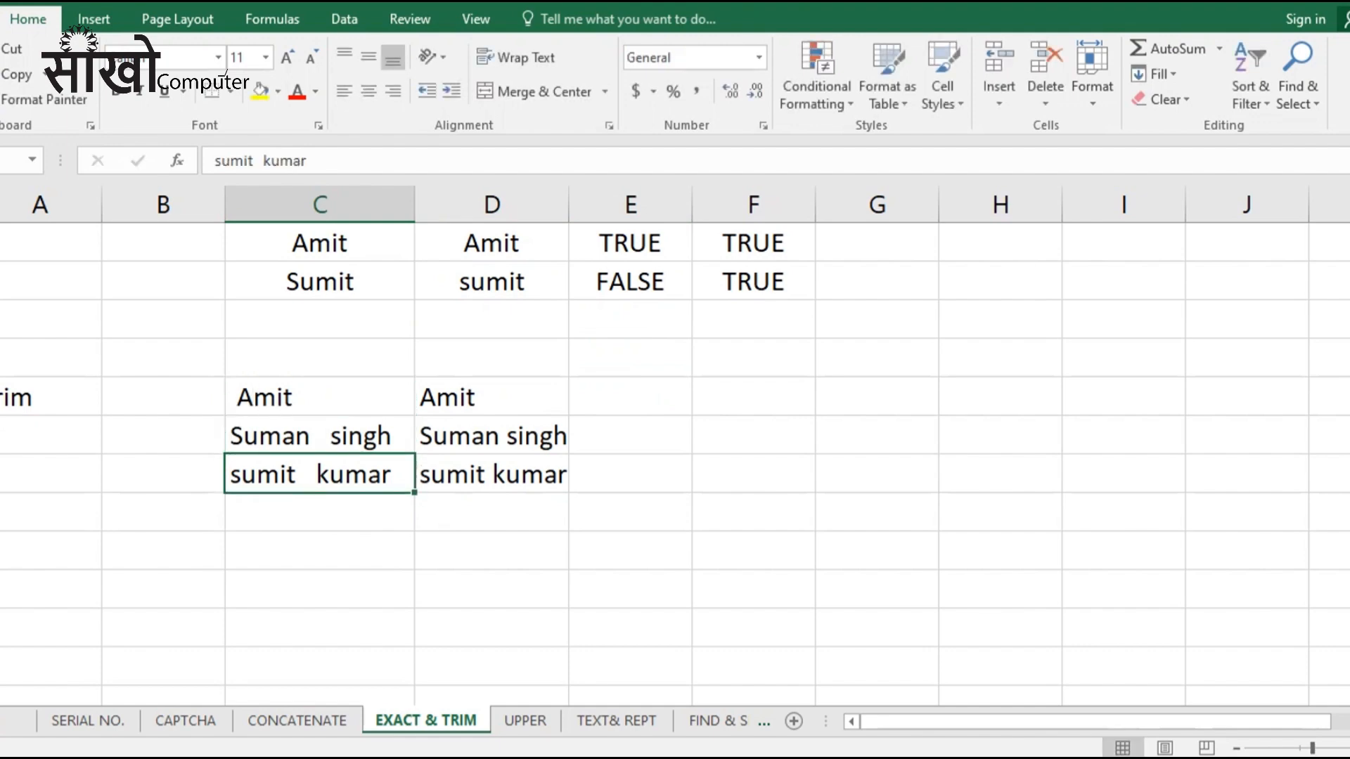
pyautogui.press('F2')
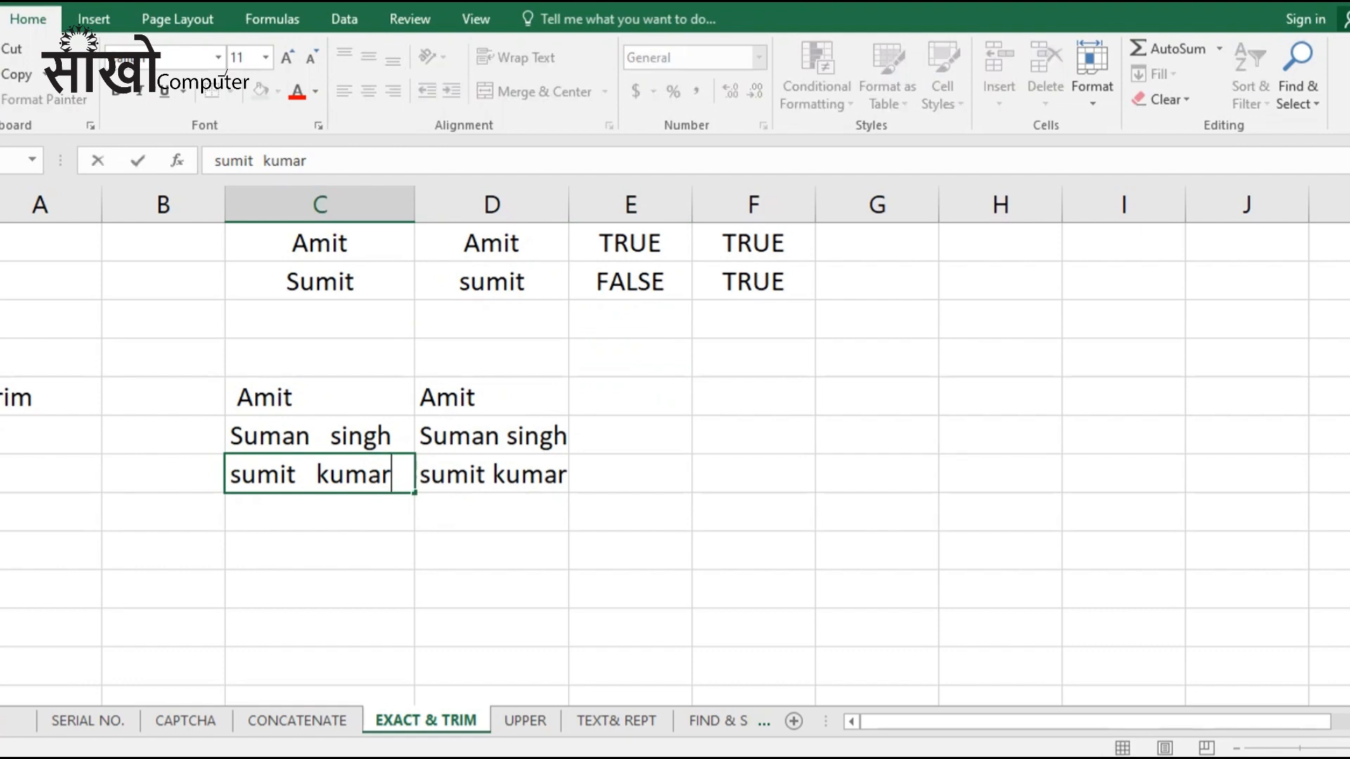
pyautogui.click(491, 551)
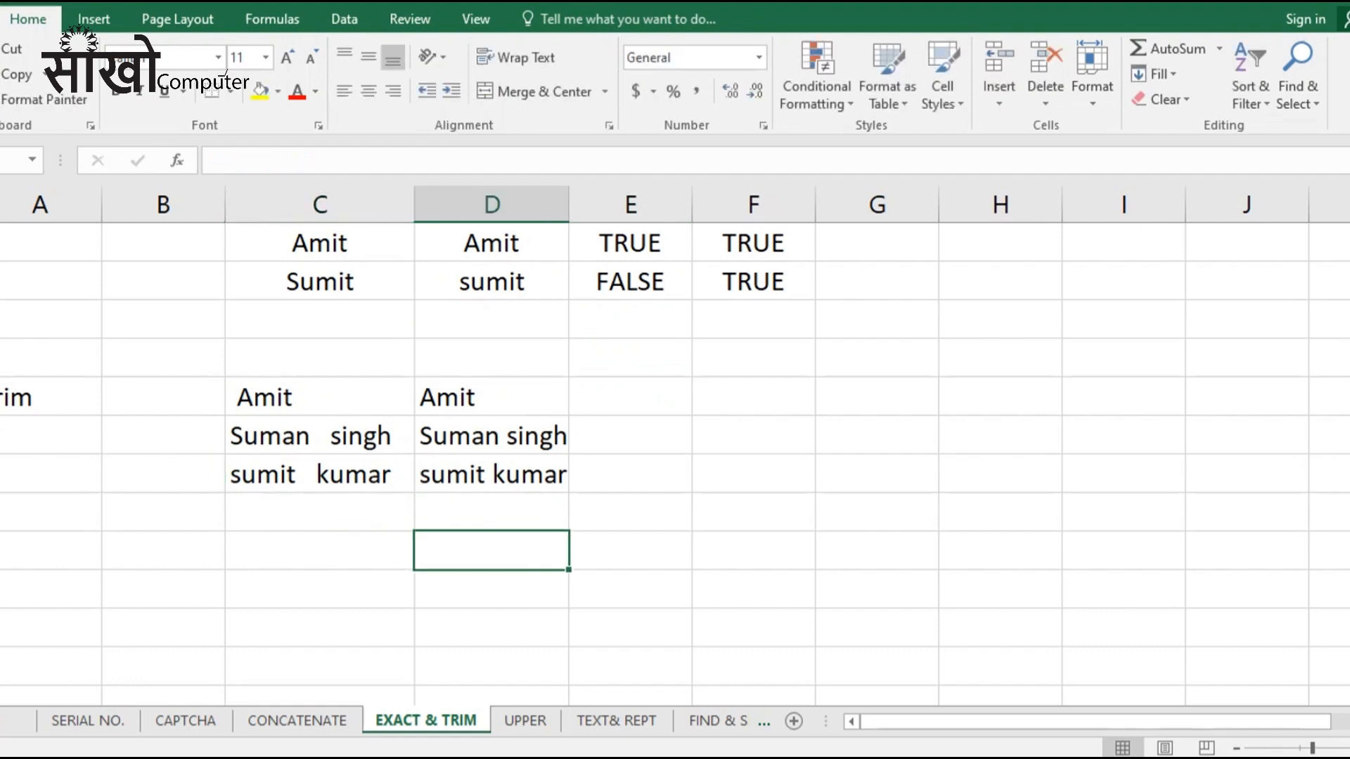
# Step: Enter =TRIM(C14) in E14 of the Trim example
pyautogui.click(631, 397)
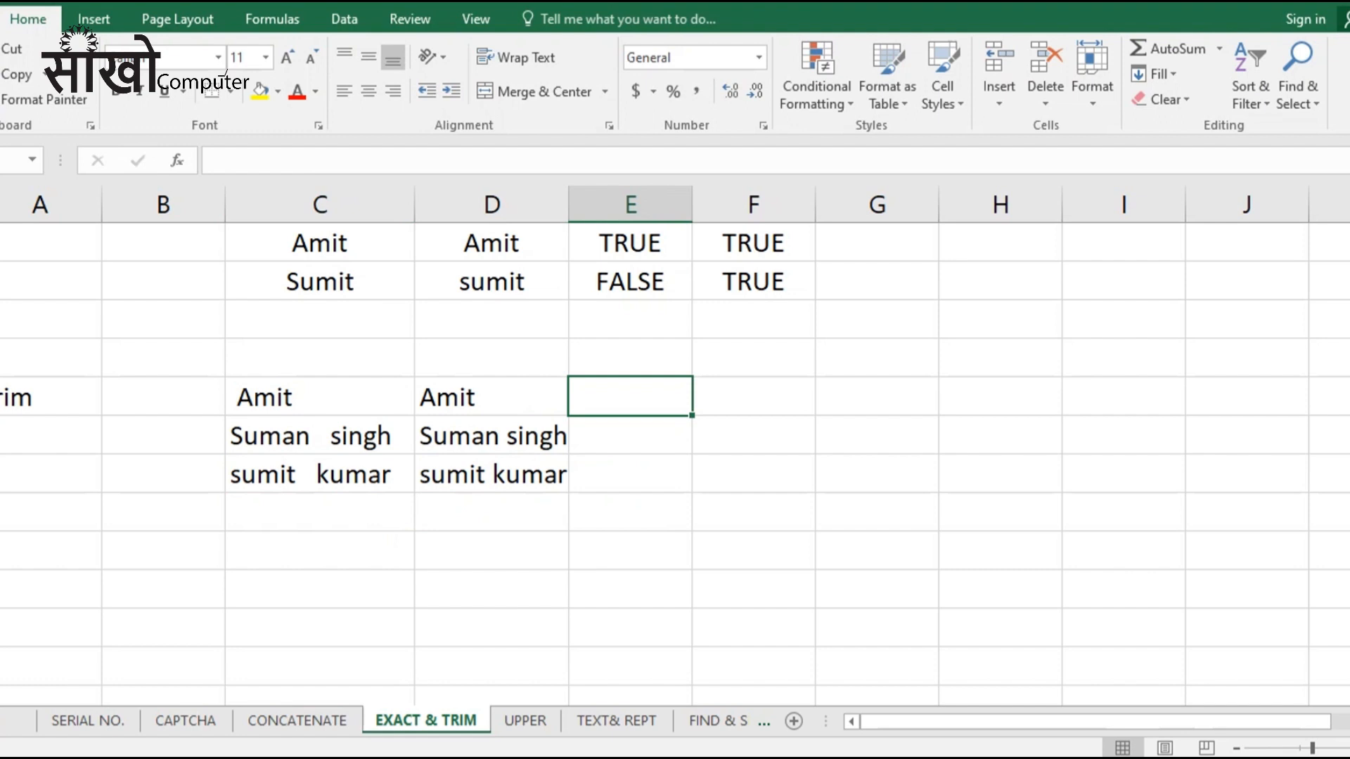
pyautogui.write('=TI')
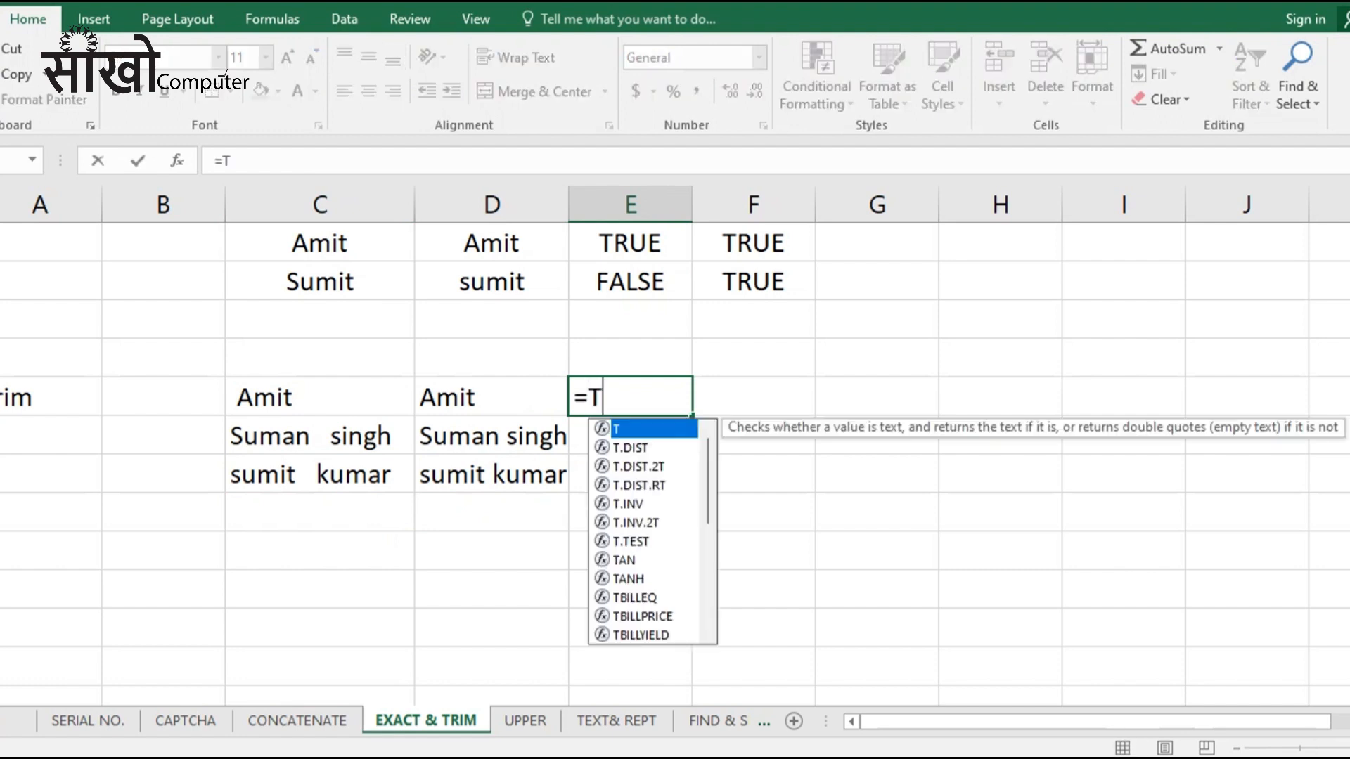
pyautogui.press('BackSpace')
pyautogui.write('R')
pyautogui.press('Down')
pyautogui.press('Down')
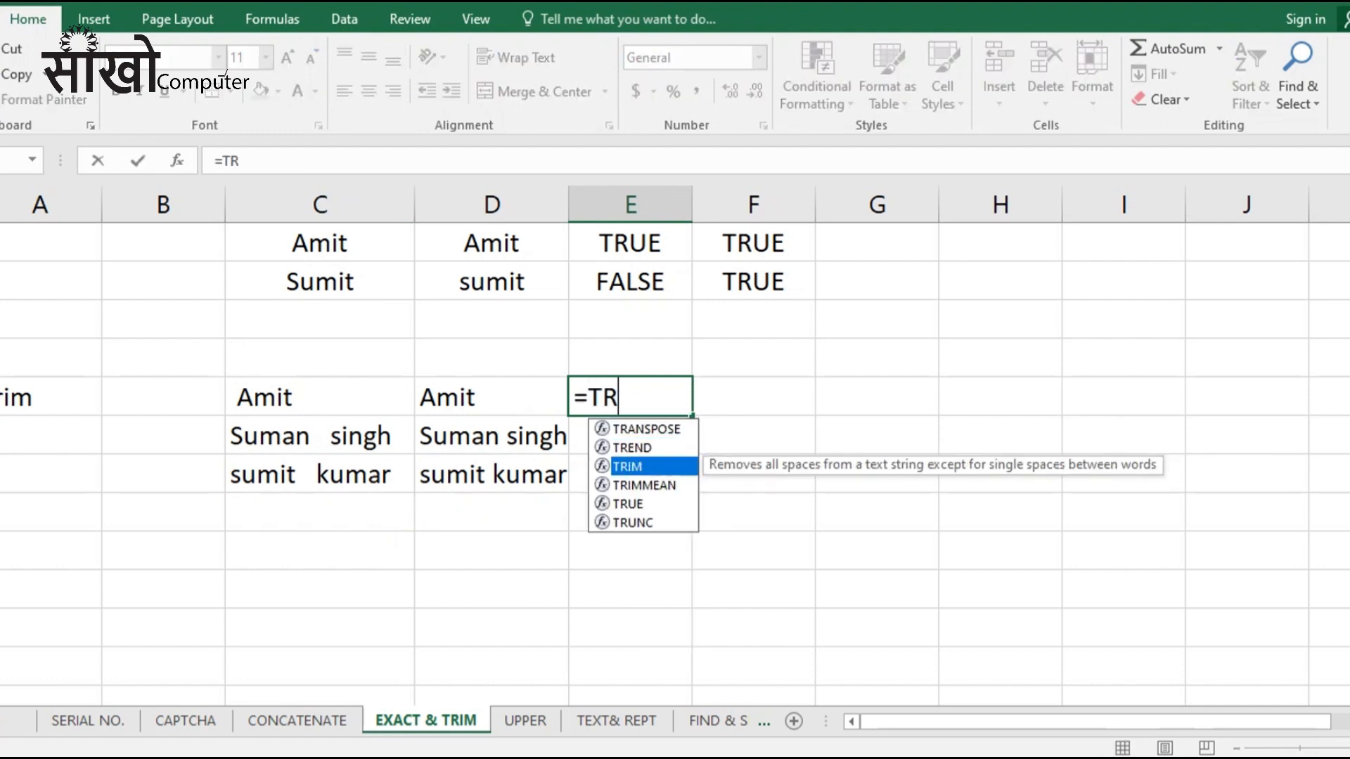
pyautogui.press('Tab')
pyautogui.press('Left')
pyautogui.press('Left')
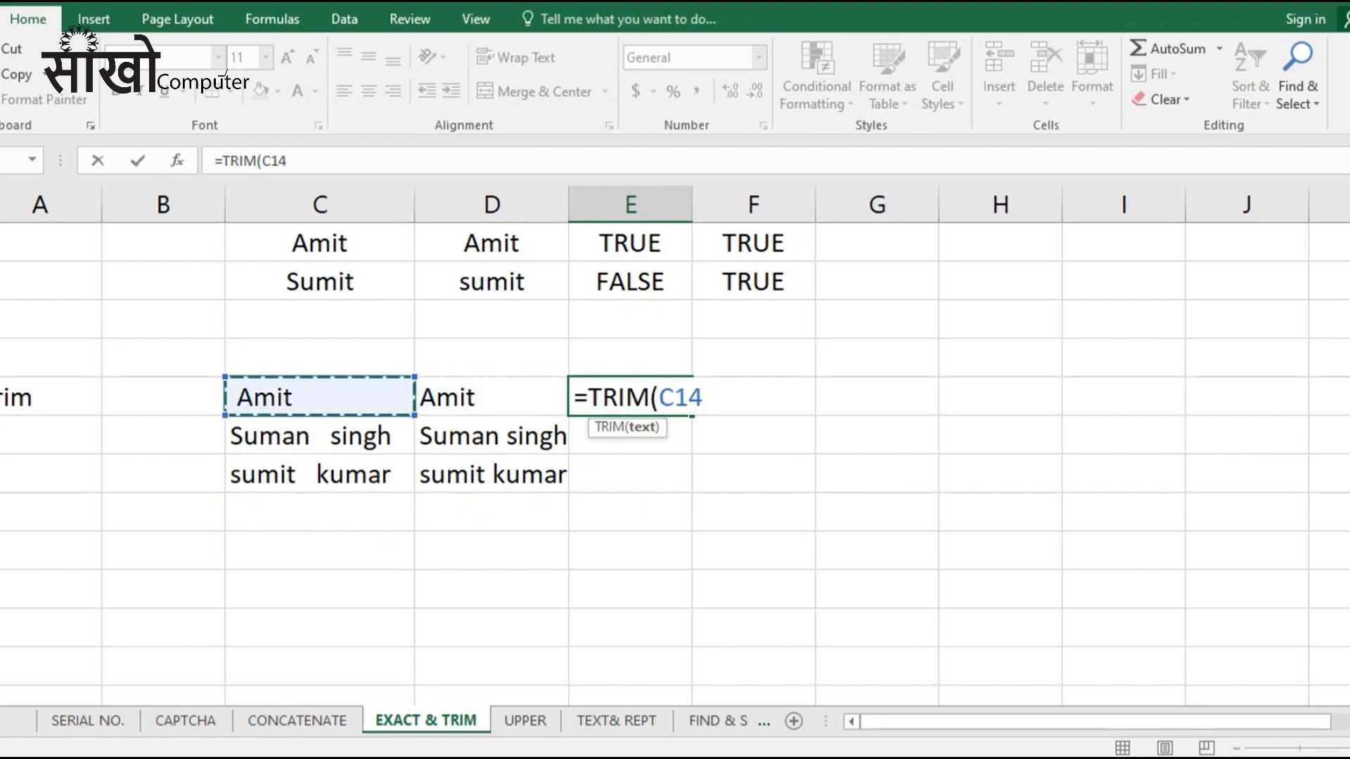
pyautogui.write(')')
pyautogui.press('Return')
pyautogui.press('Up')
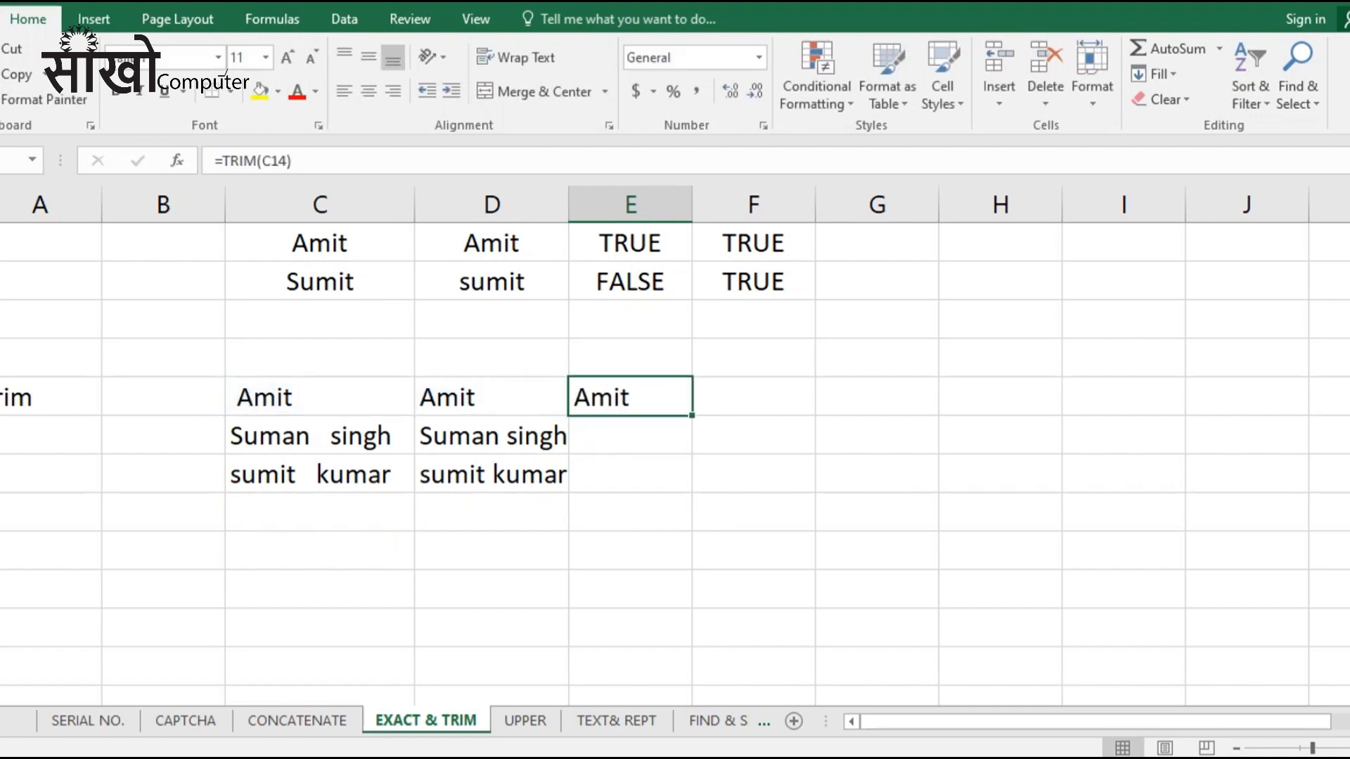
# Step: Fill the TRIM formula down to E16 and check the source text in C15
pyautogui.moveTo(691, 416); pyautogui.dragTo(692, 492)
pyautogui.click(876, 474)
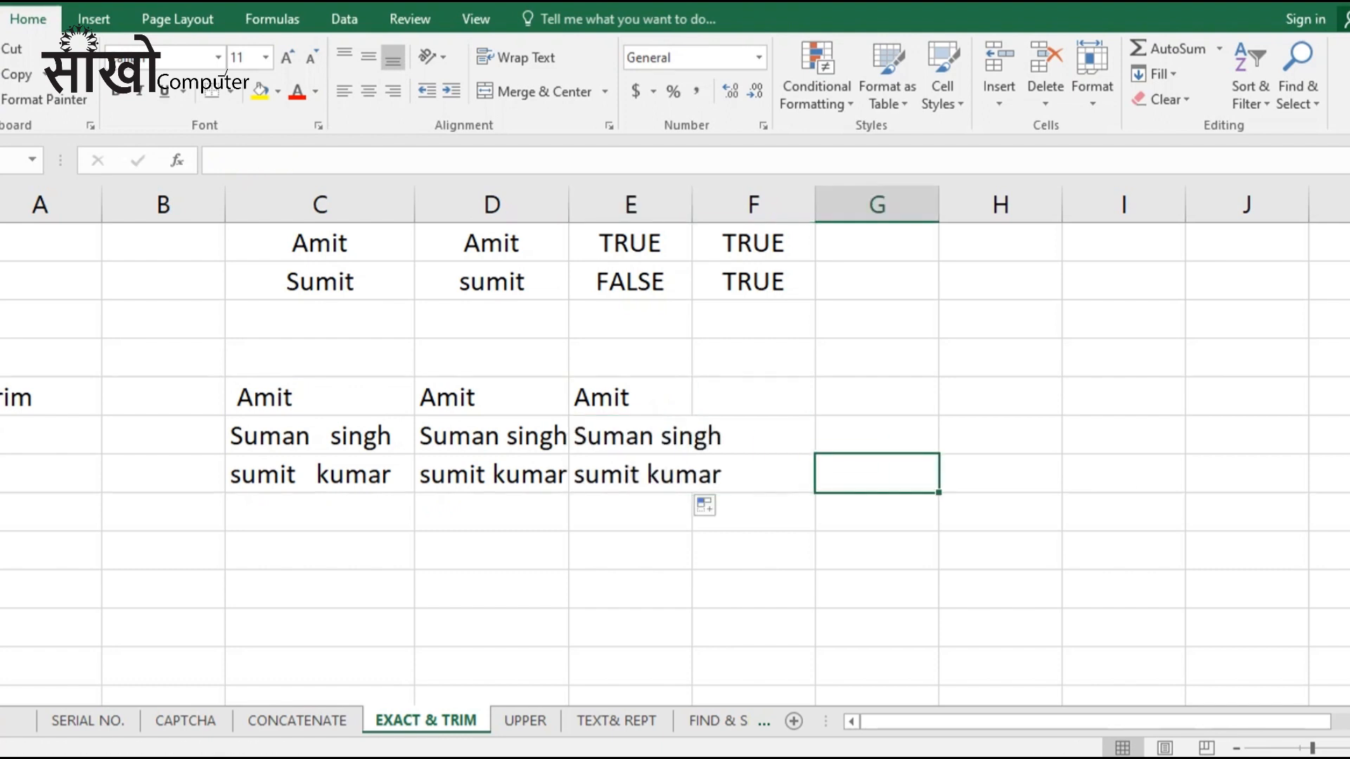
pyautogui.click(319, 436)
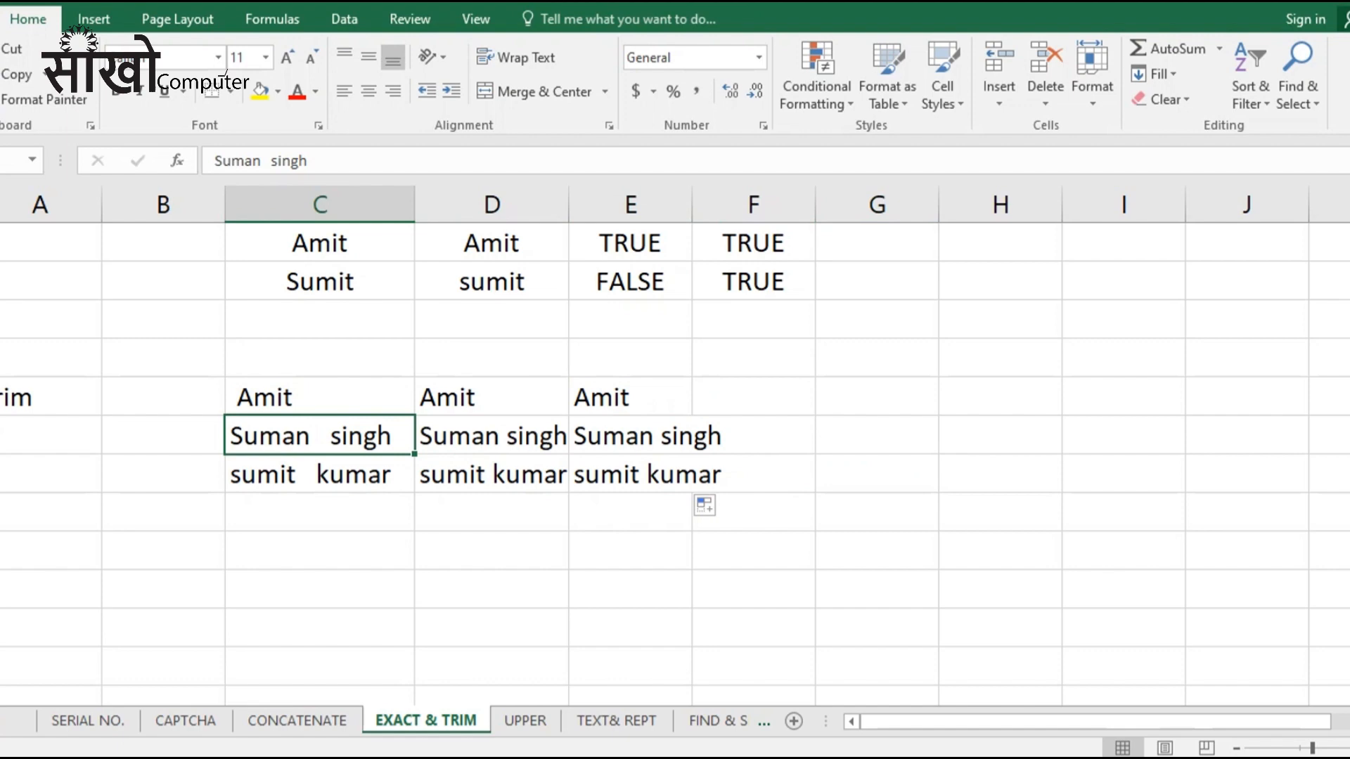
# Step: Switch to the UPPER sheet and inspect the UPPER formula in E9
pyautogui.click(525, 721)
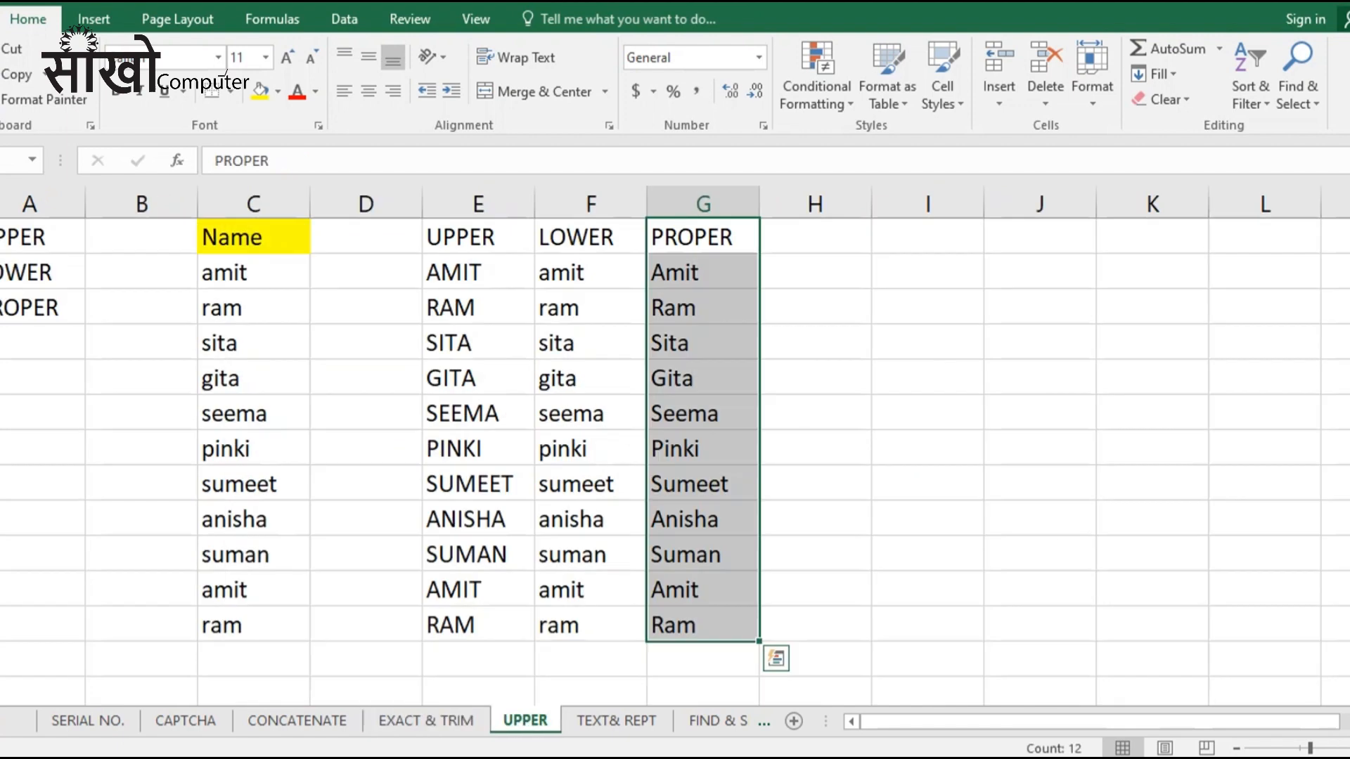
pyautogui.click(478, 519)
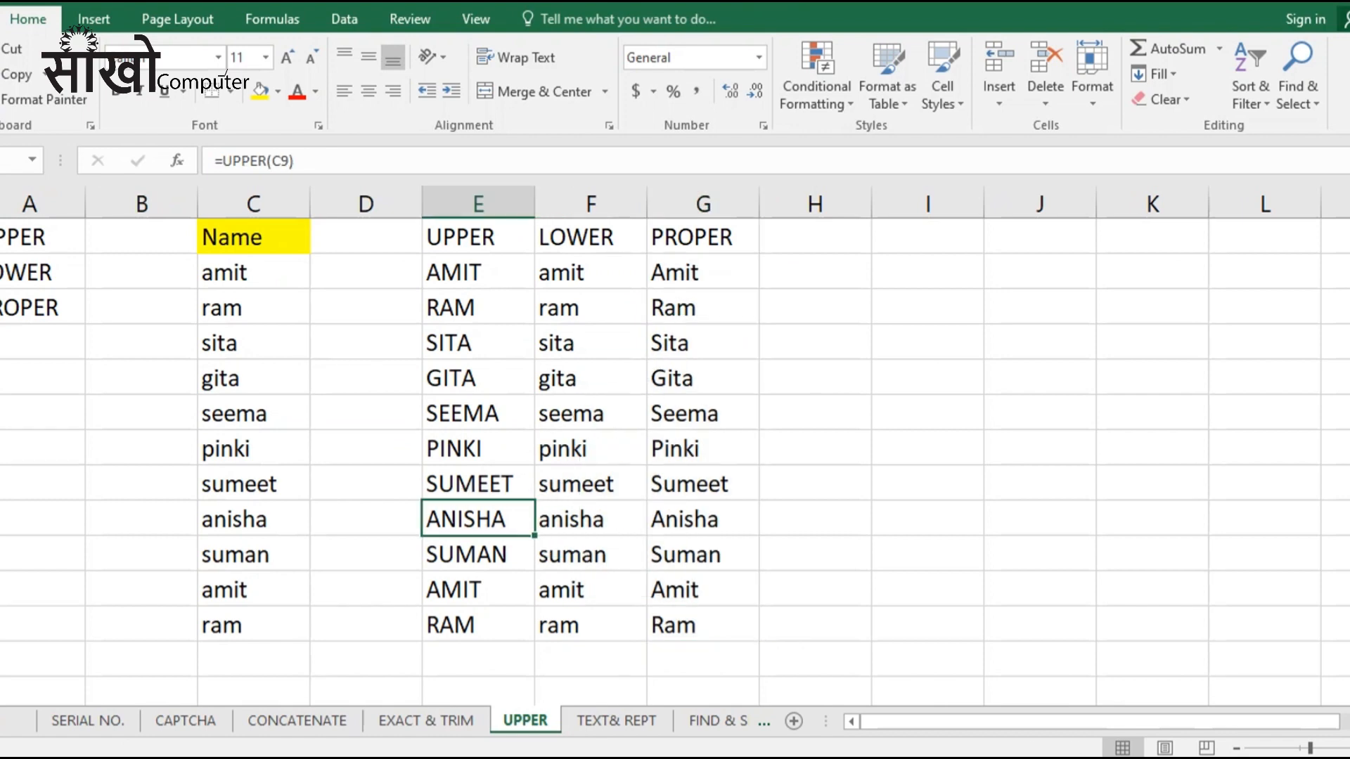
# Step: Copy the UPPER, LOWER and PROPER headings to I1:K1 and review the names listed in column C
pyautogui.moveTo(478, 237); pyautogui.dragTo(590, 237)
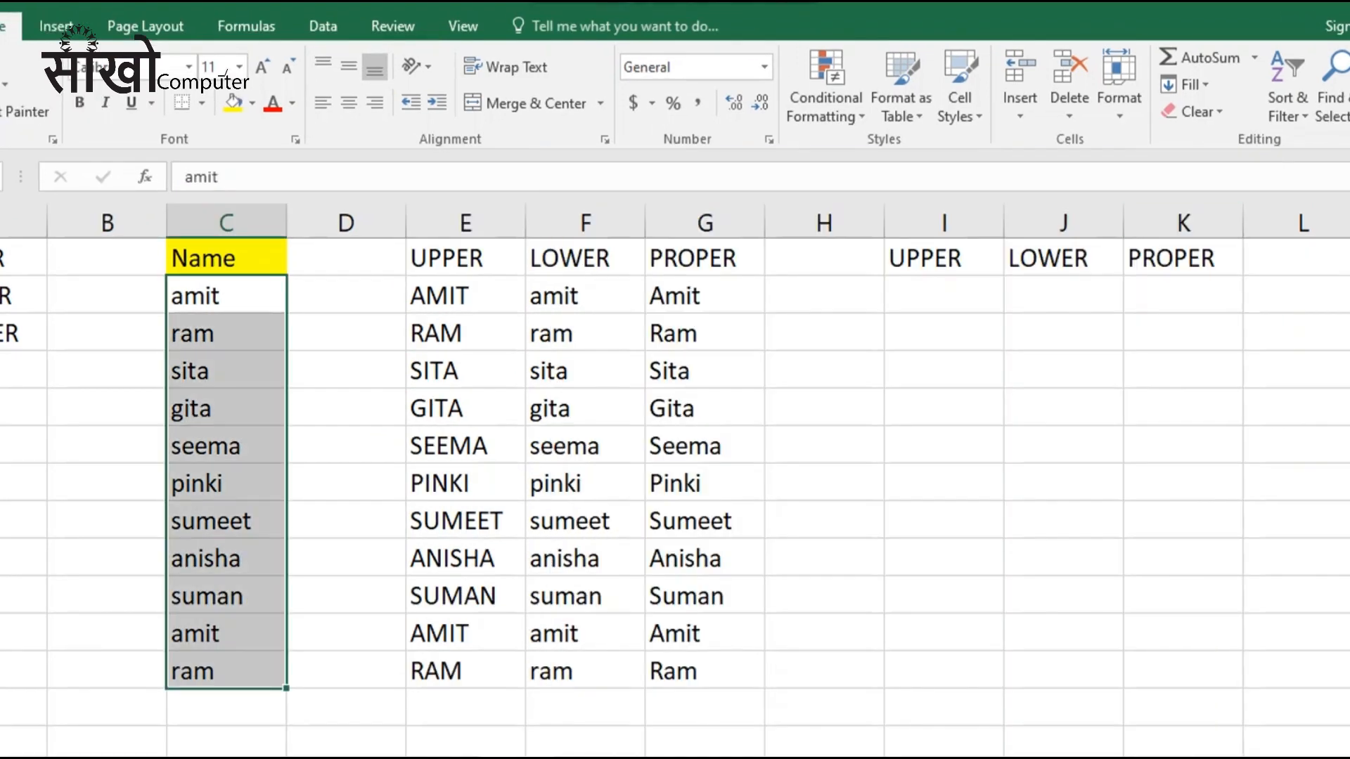
pyautogui.click(943, 295)
pyautogui.moveTo(225, 258); pyautogui.dragTo(225, 672)
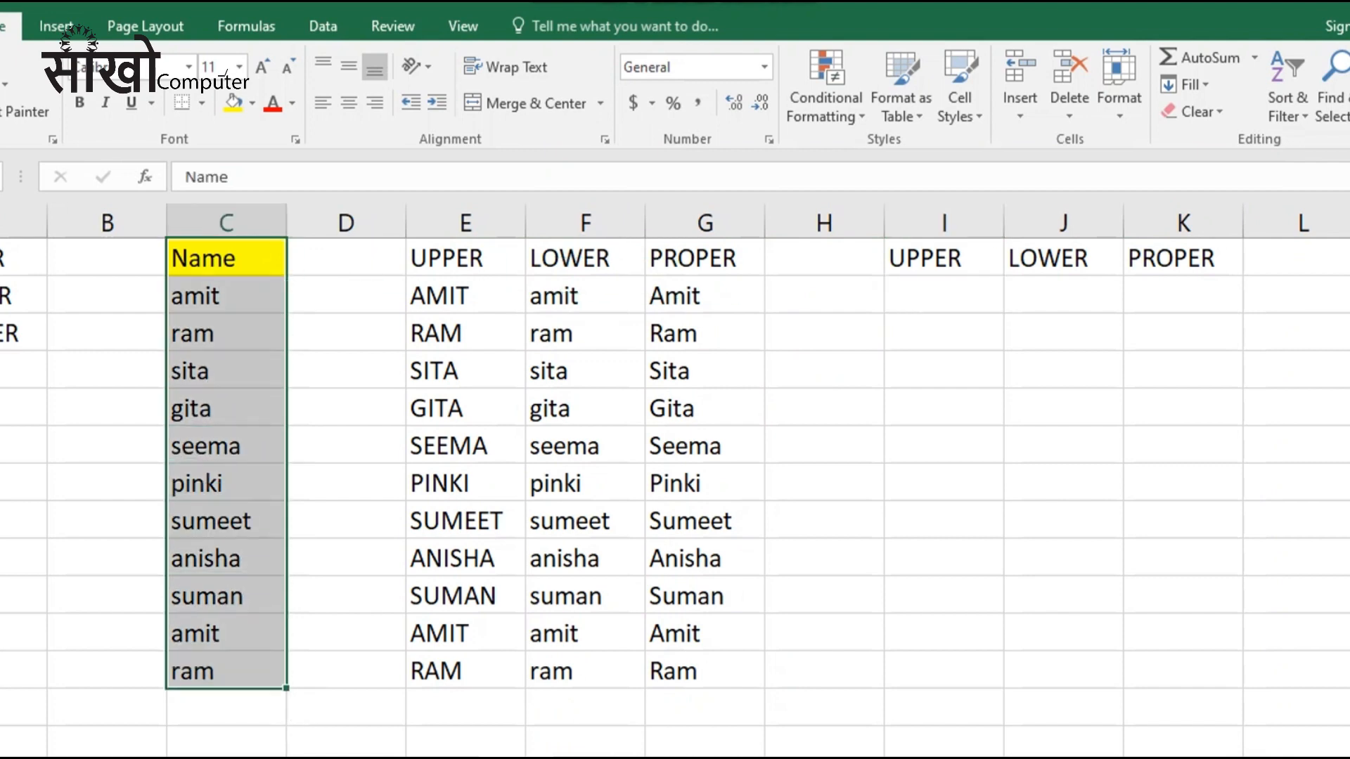
pyautogui.moveTo(225, 295); pyautogui.dragTo(225, 633)
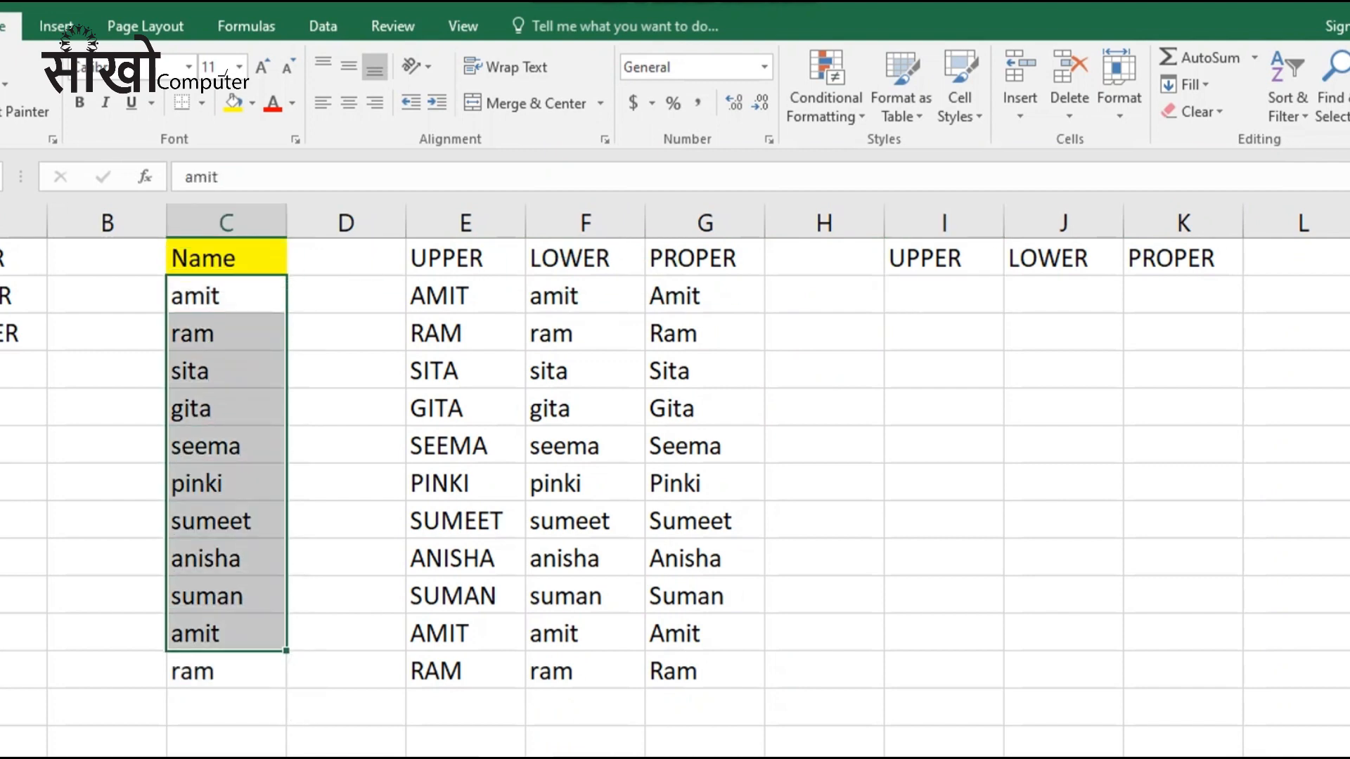
# Step: Enter =UPPER(C2) in I2 under the new UPPER heading
pyautogui.click(943, 295)
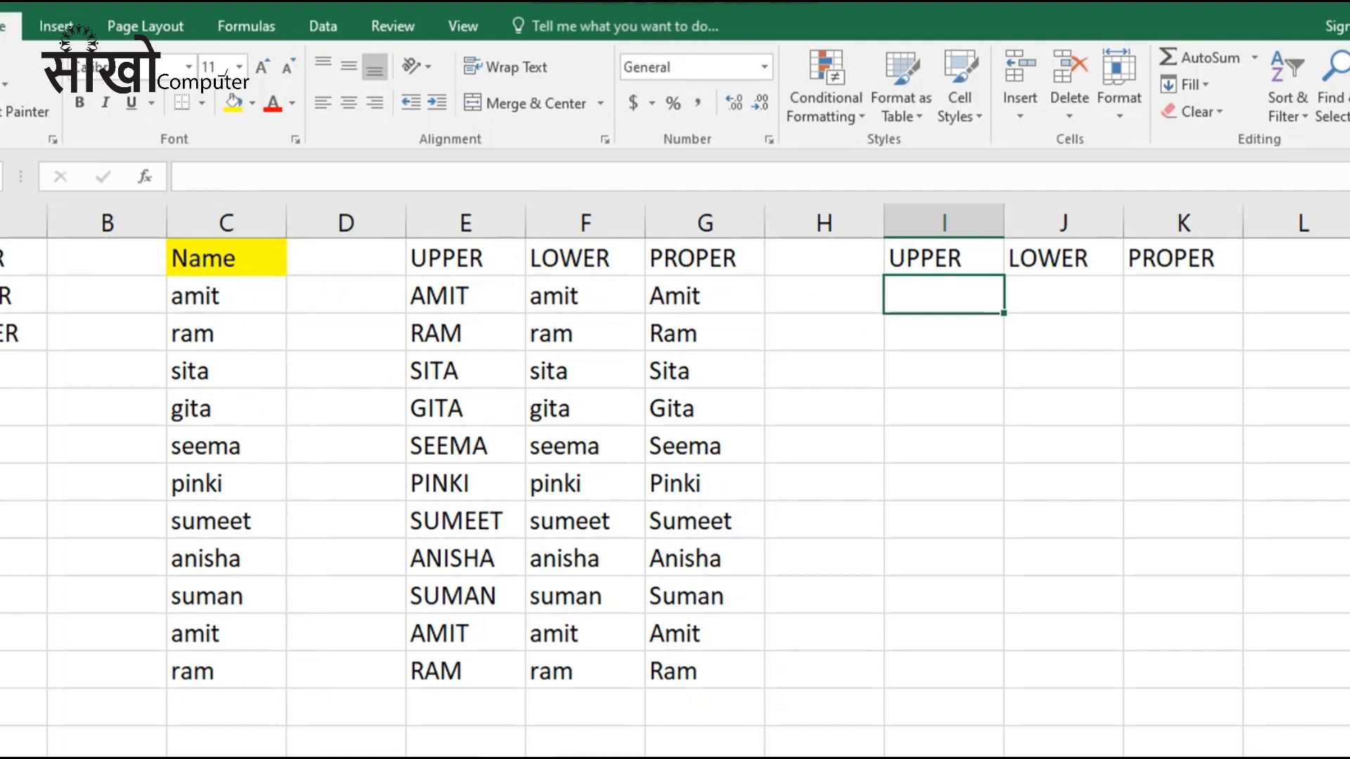
pyautogui.write('=UP')
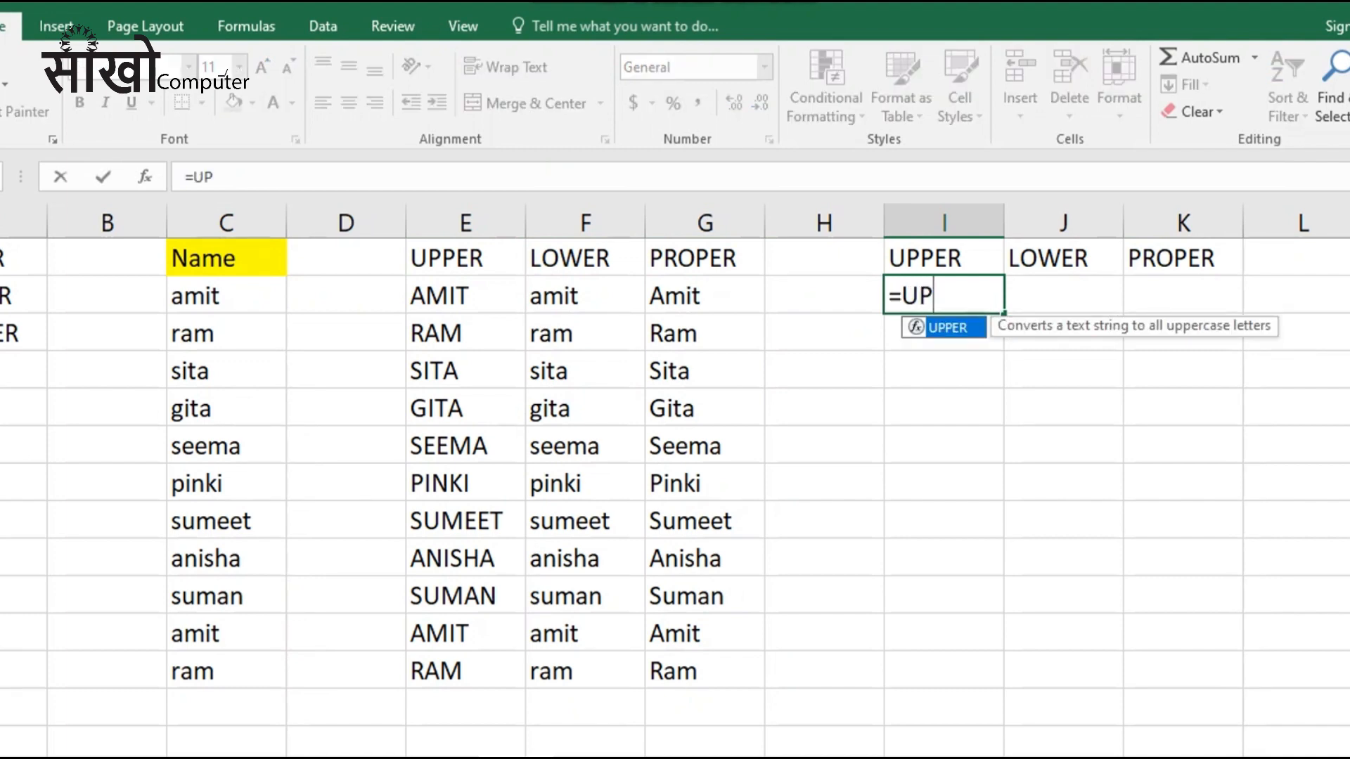
pyautogui.press('Tab')
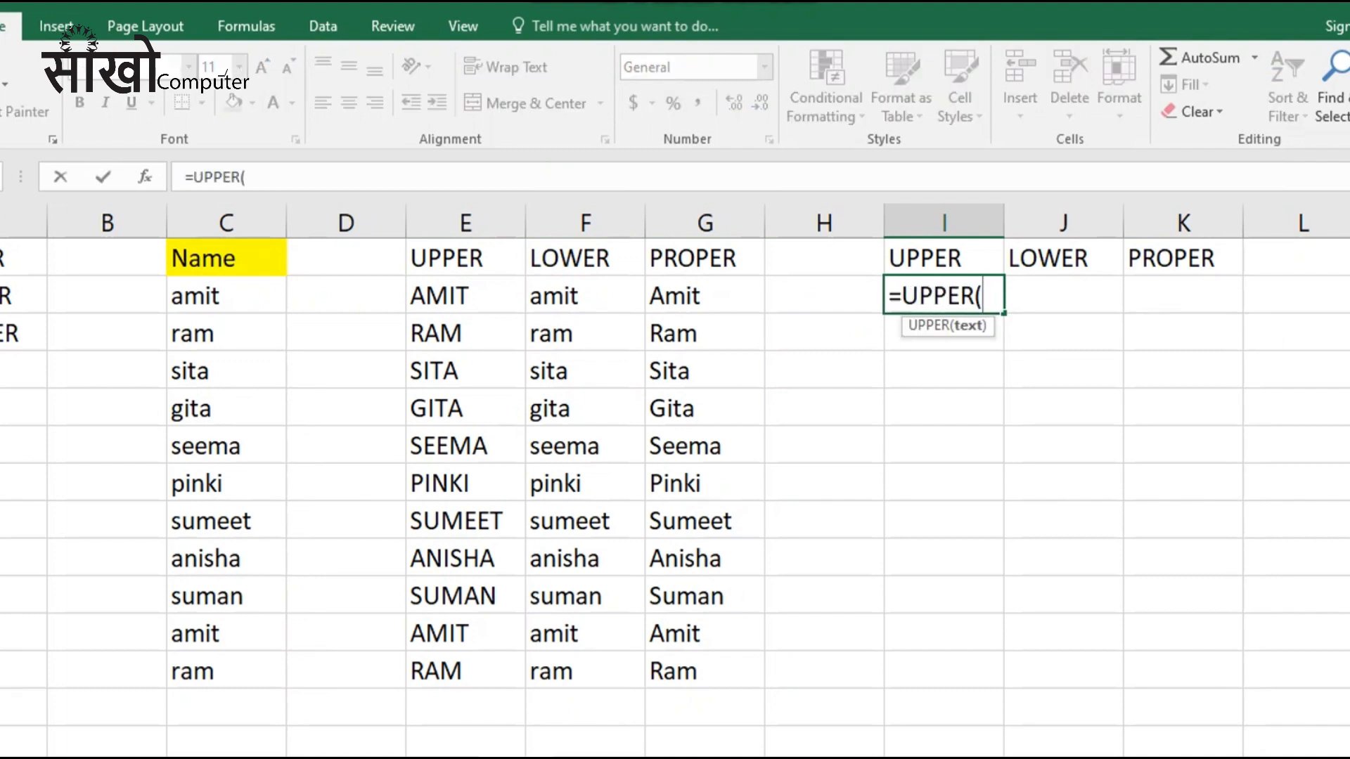
pyautogui.click(226, 295)
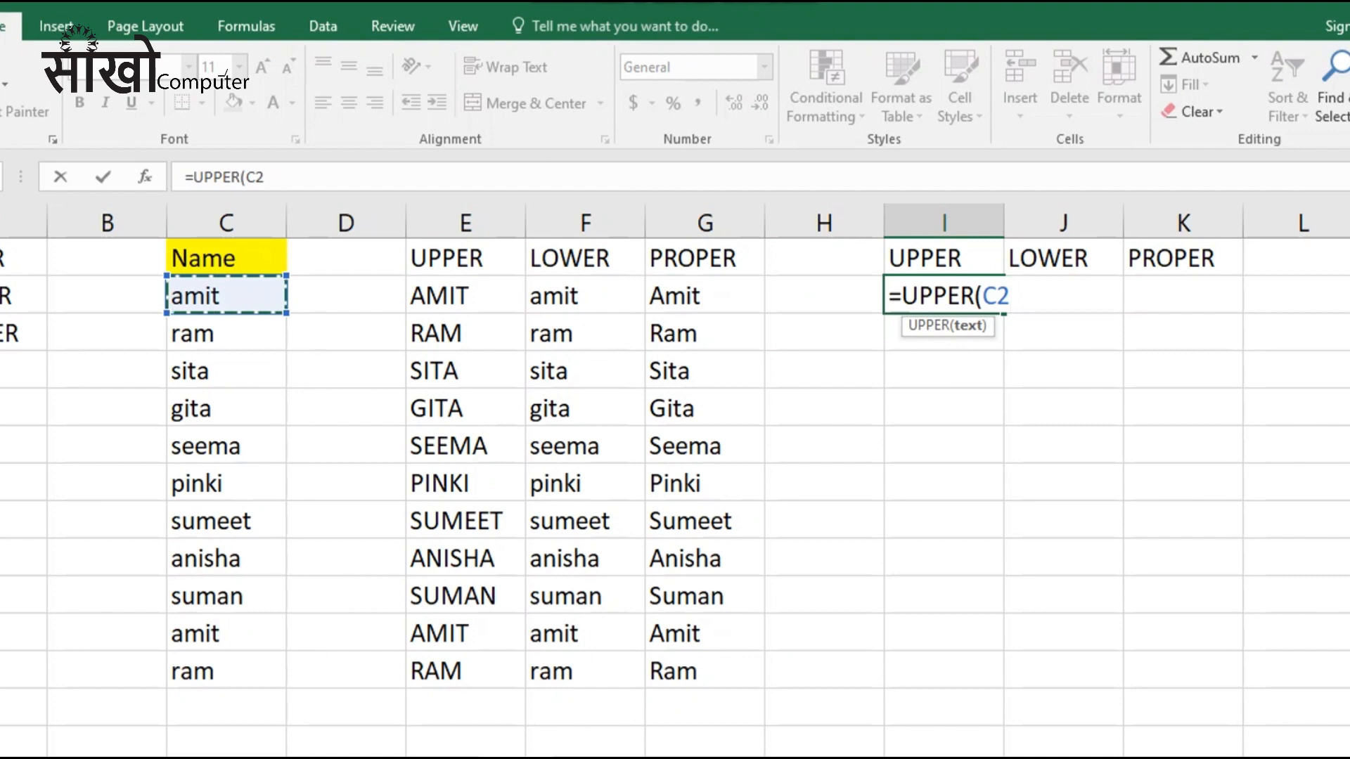
pyautogui.write(')')
pyautogui.hotkey('ctrl', 'Return')
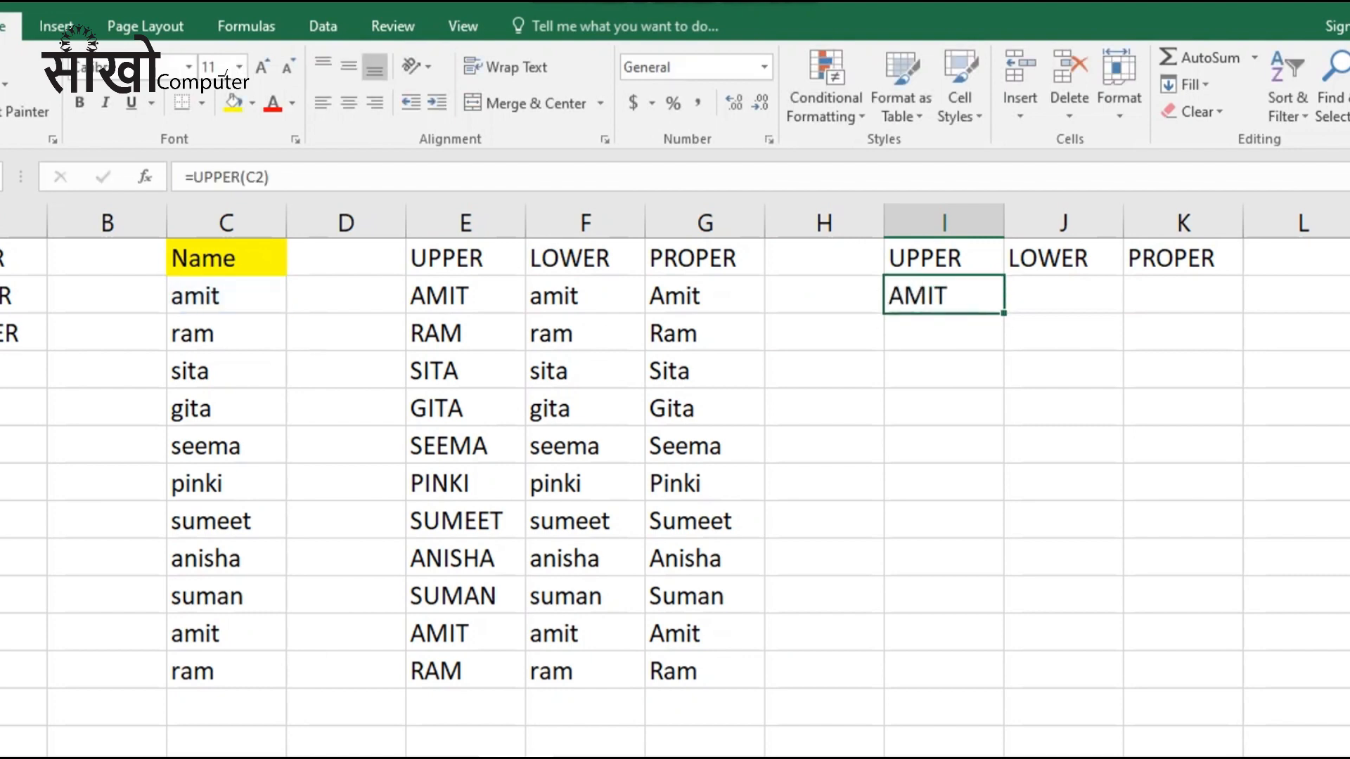
# Step: Enter a LOWER formula referring to C2 in J2 under the new LOWER heading
pyautogui.press('Right')
pyautogui.write('=')
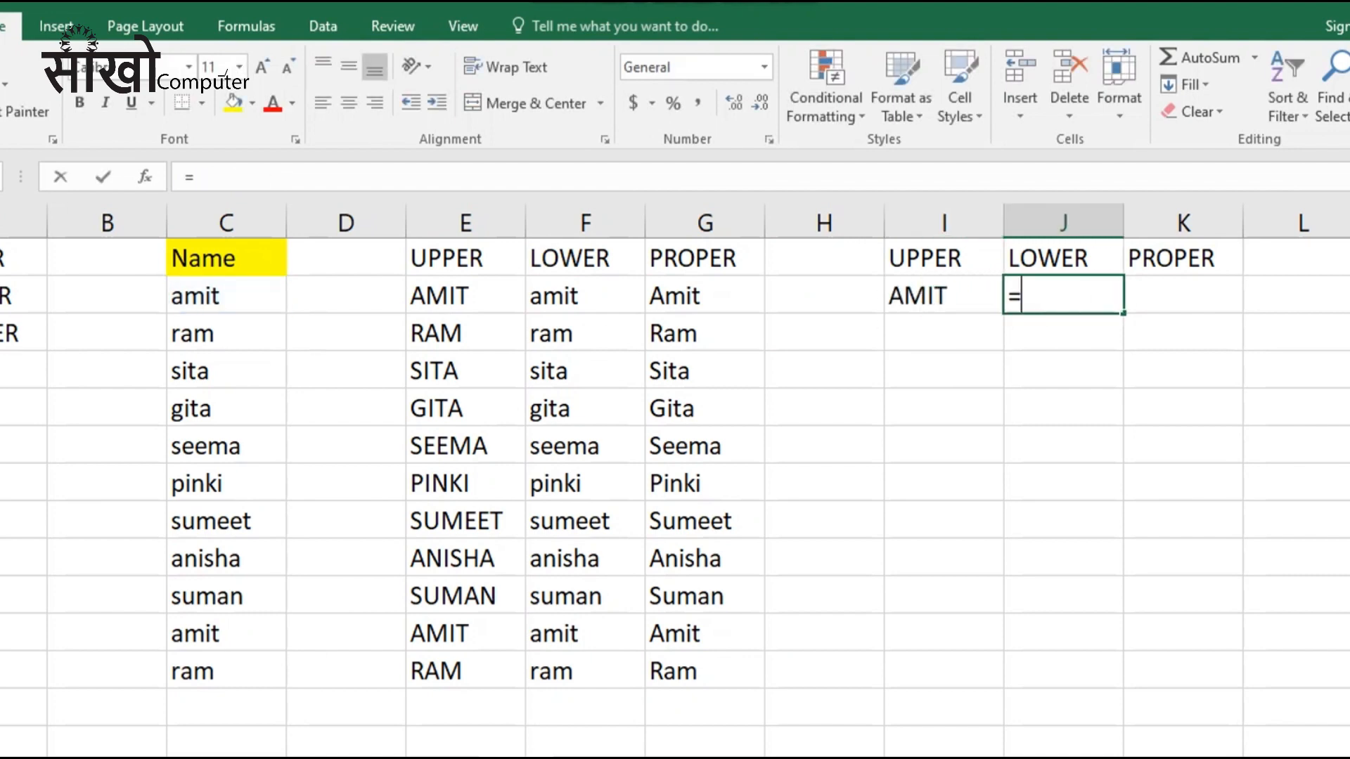
pyautogui.write('LOWER(')
pyautogui.press('Left')
pyautogui.press('Left')
pyautogui.press('Left')
pyautogui.press('Left')
pyautogui.press('Left')
pyautogui.press('Left')
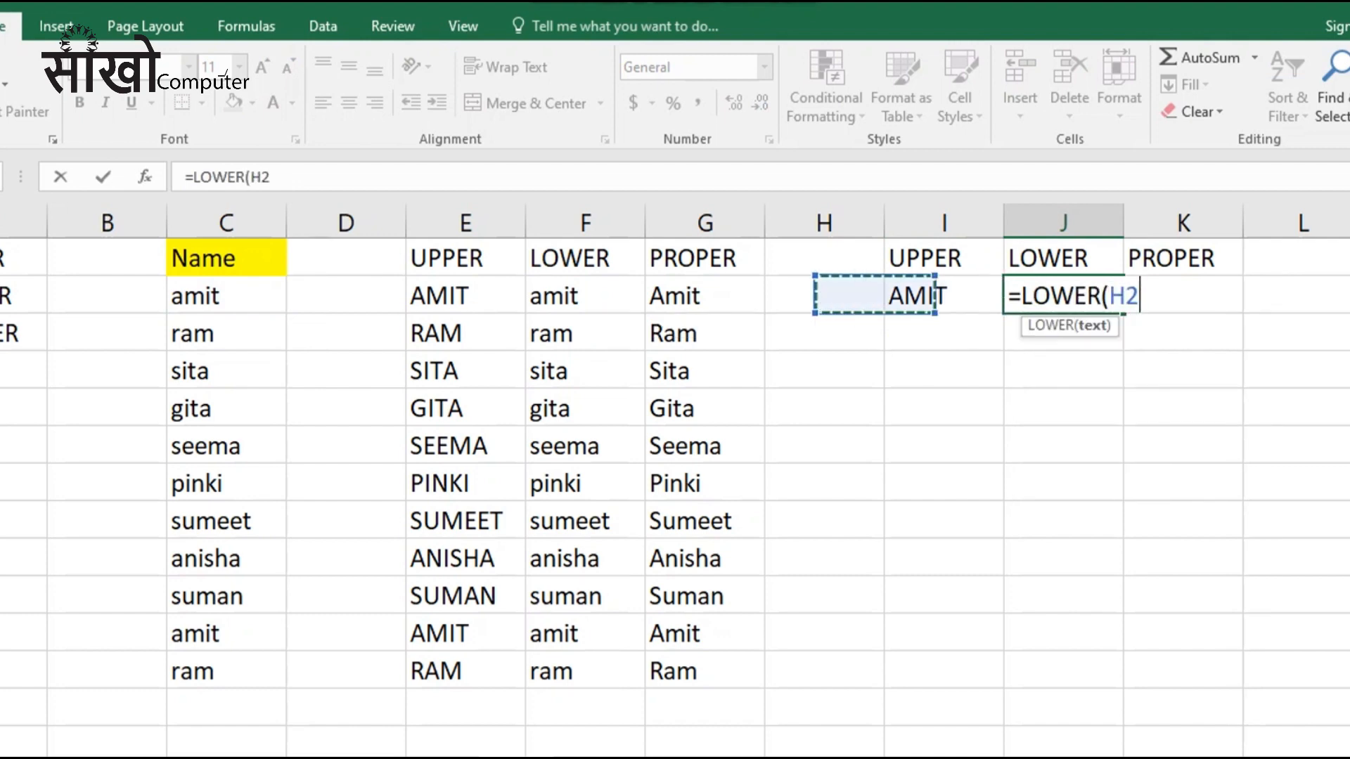
pyautogui.press('Left')
pyautogui.press('Return')
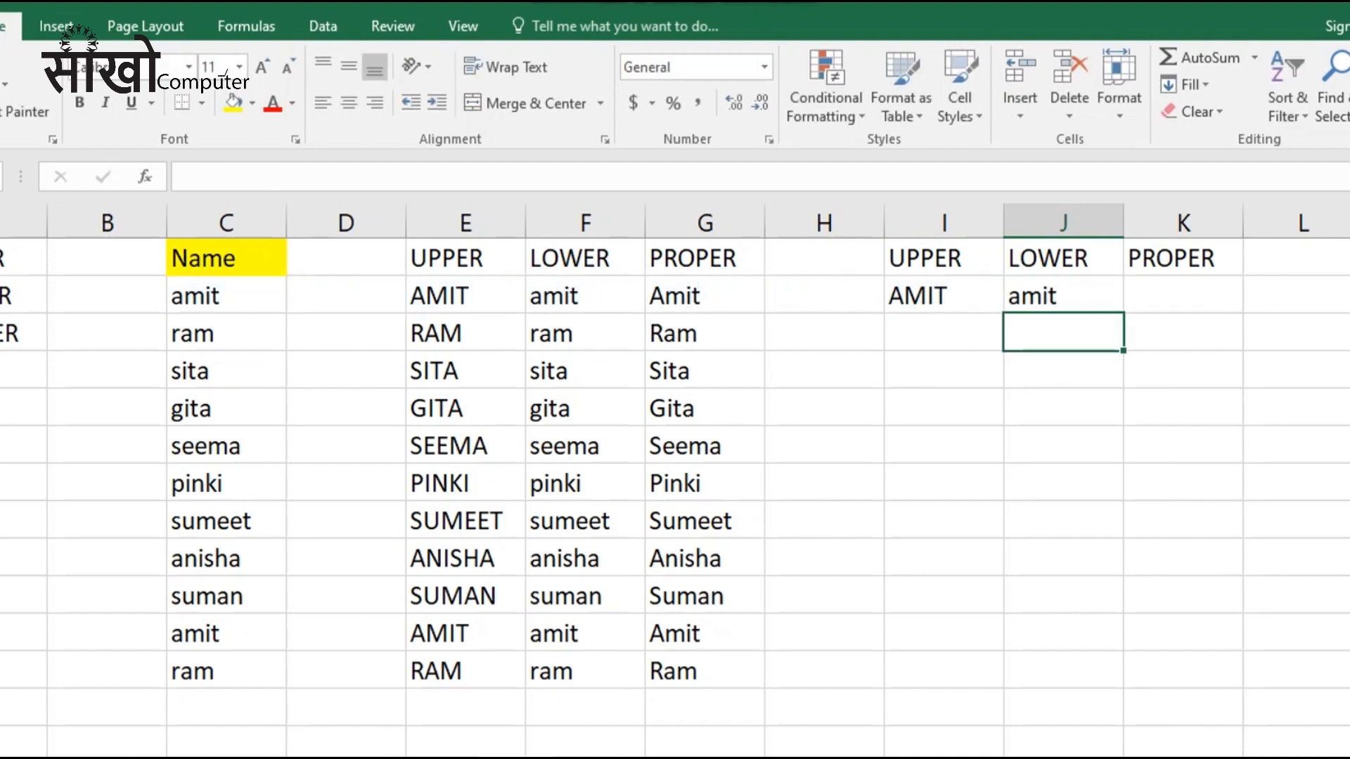
# Step: Enter =PROPER(C2) in K2 under the new PROPER heading
pyautogui.press('Up')
pyautogui.press('Right')
pyautogui.write('=POR')
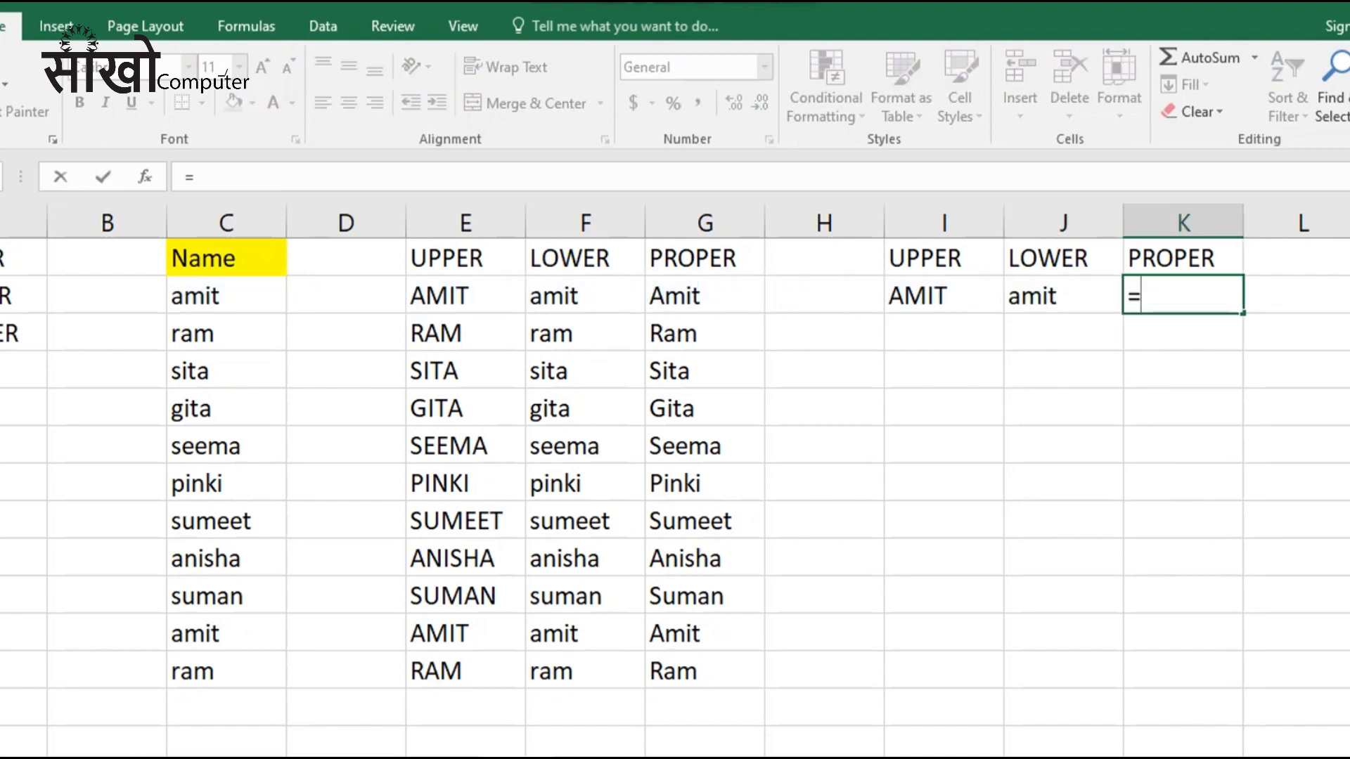
pyautogui.press('BackSpace')
pyautogui.press('BackSpace')
pyautogui.write('RO')
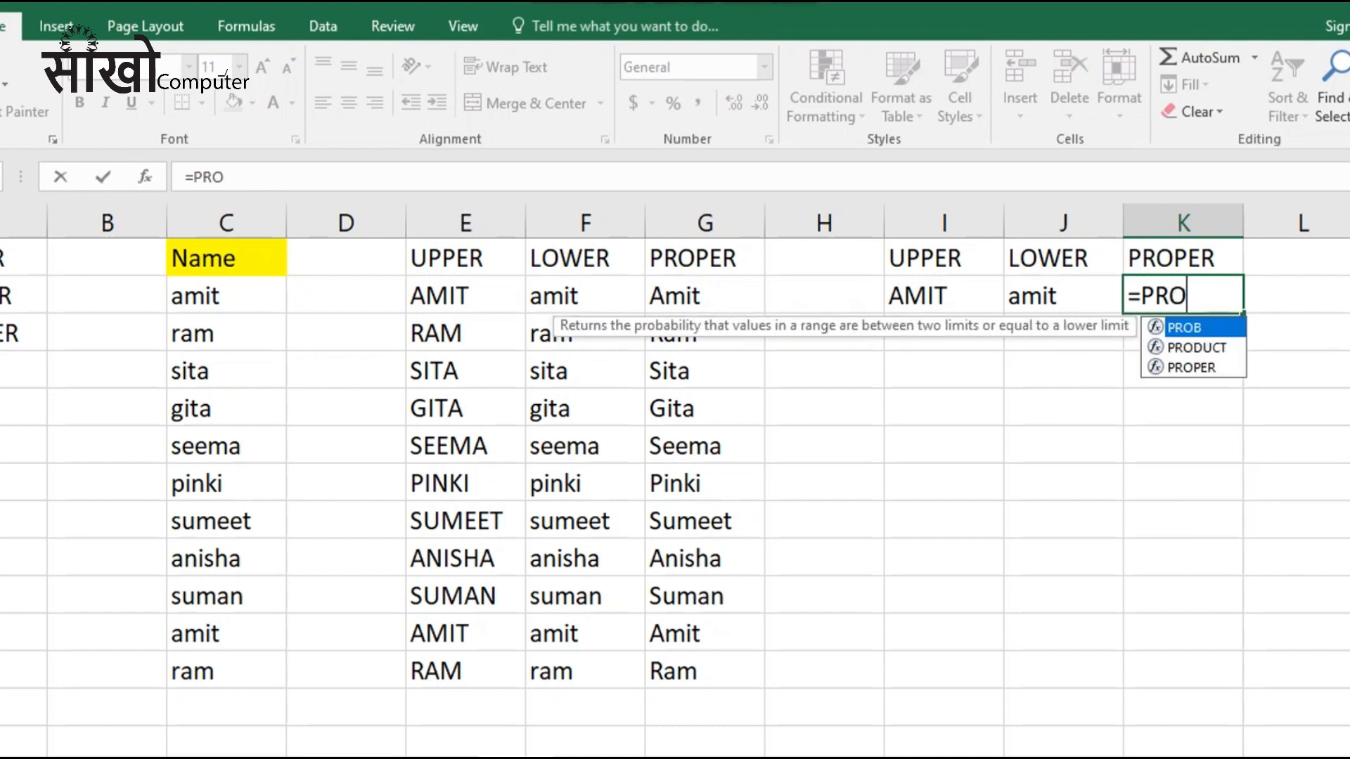
pyautogui.press('Down')
pyautogui.press('Down')
pyautogui.press('Tab')
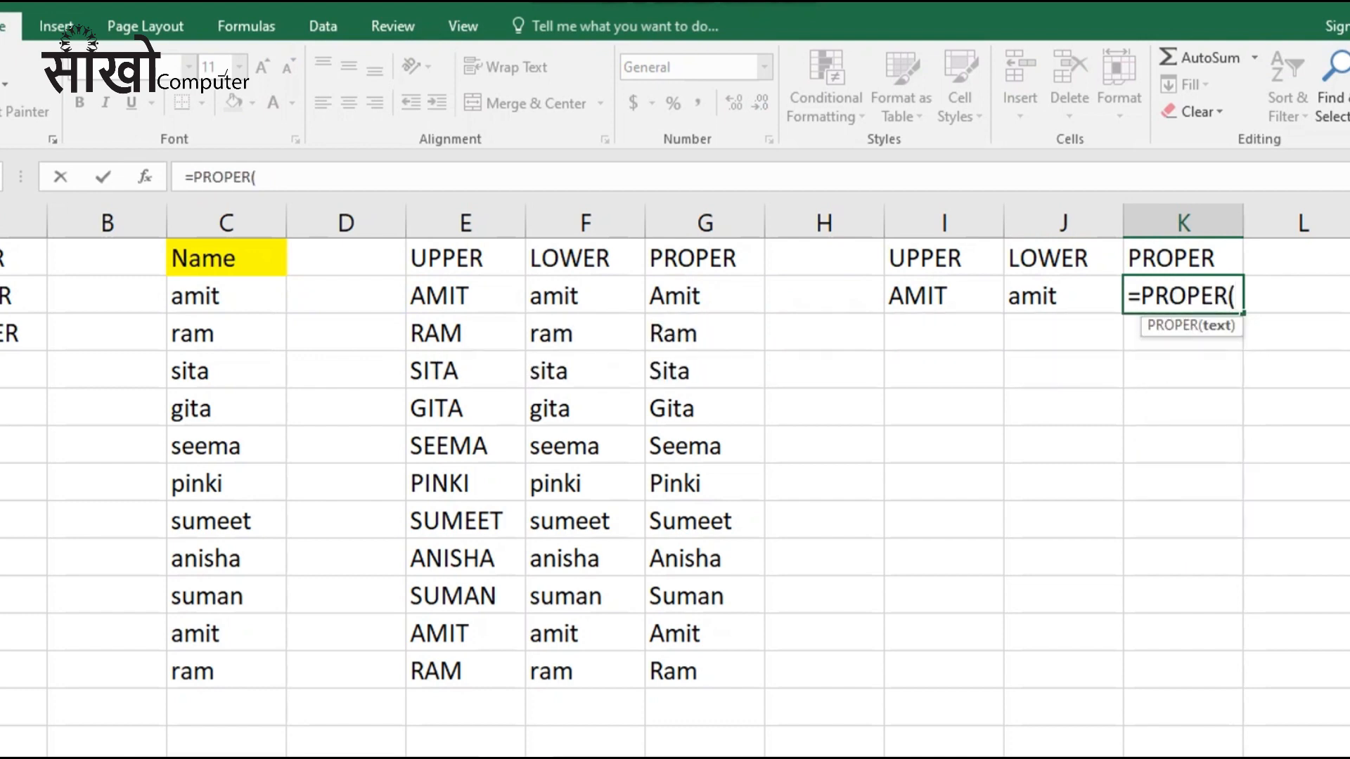
pyautogui.press('Left')
pyautogui.press('Left')
pyautogui.press('Left')
pyautogui.press('Left')
pyautogui.press('Left')
pyautogui.press('Left')
pyautogui.press('Left')
pyautogui.press('Left')
pyautogui.write(')')
pyautogui.hotkey('ctrl', 'Return')
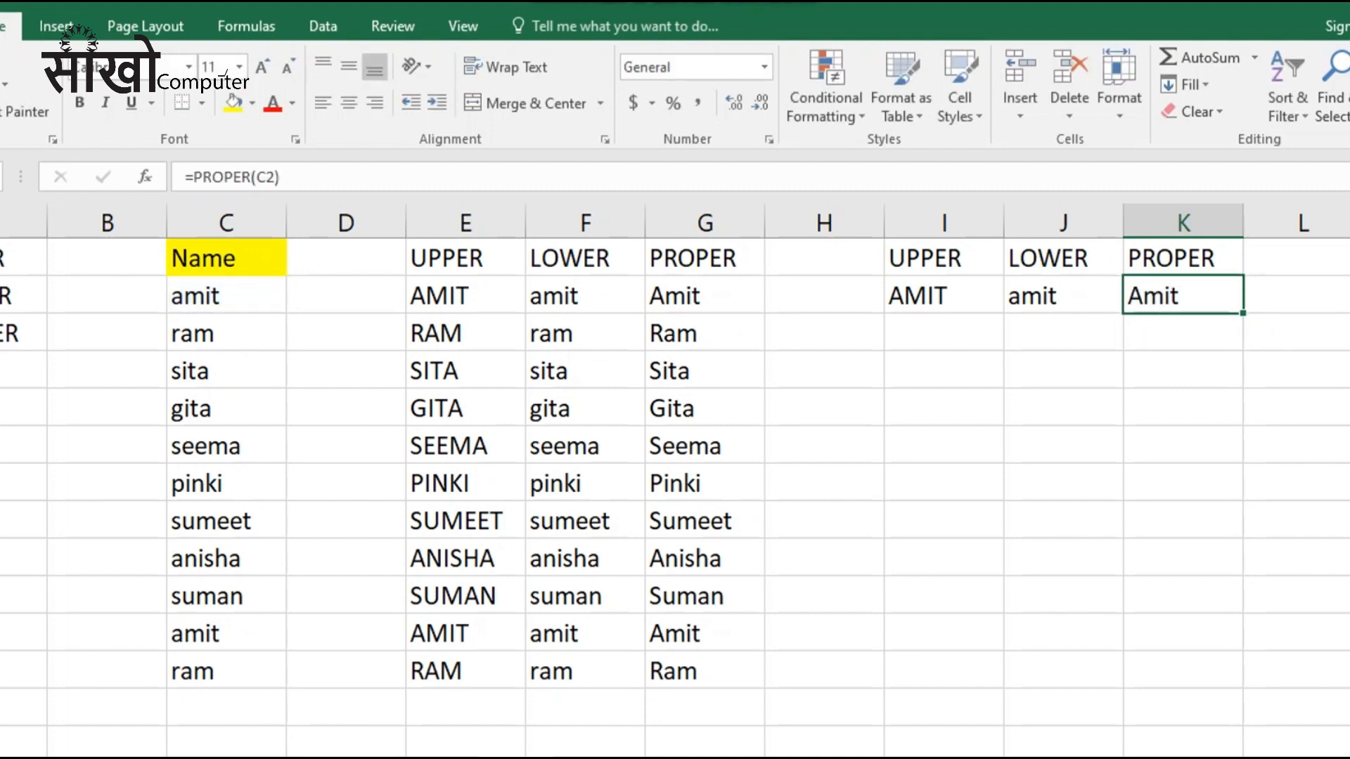
# Step: Fill the three formulas in I2:K2 down to row 12, then deselect the range
pyautogui.press('Left')
pyautogui.press('Left')
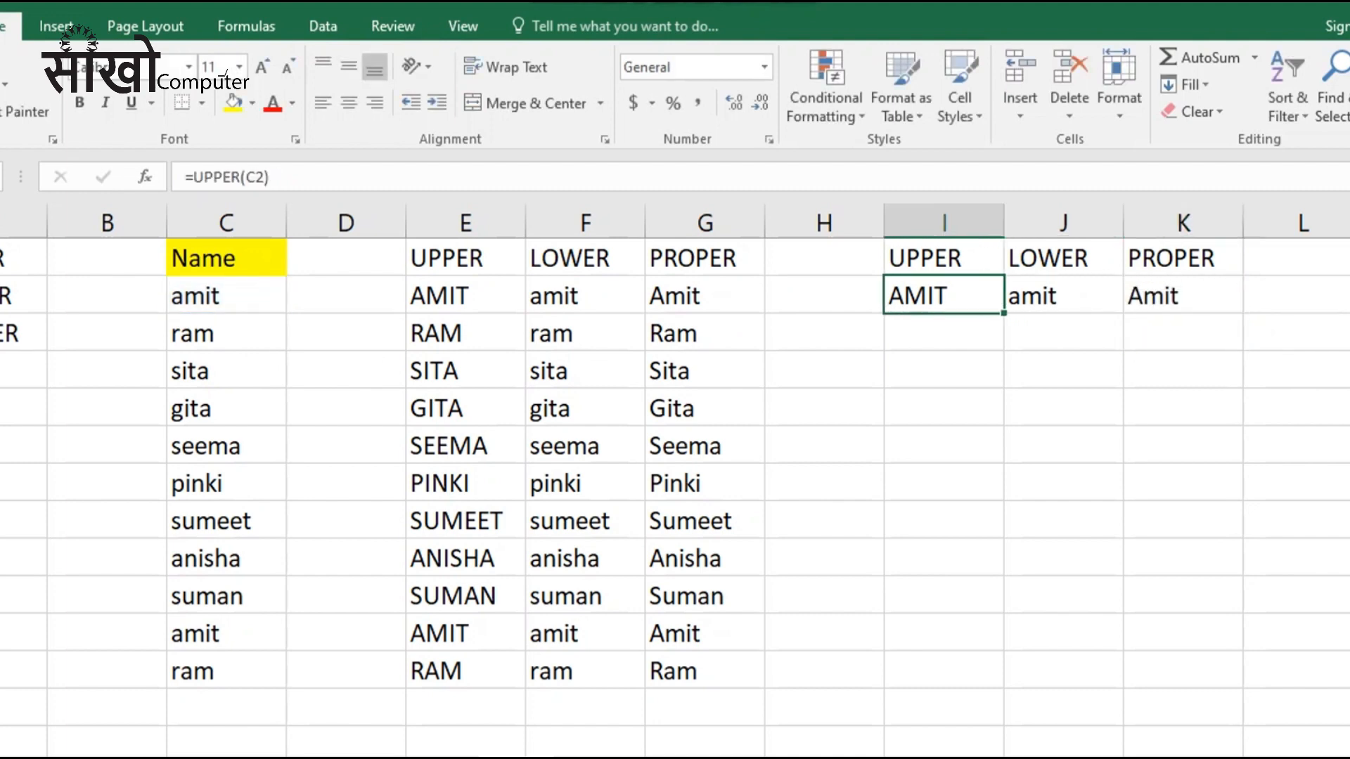
pyautogui.hotkey('shift', 'Right')
pyautogui.hotkey('shift', 'Right')
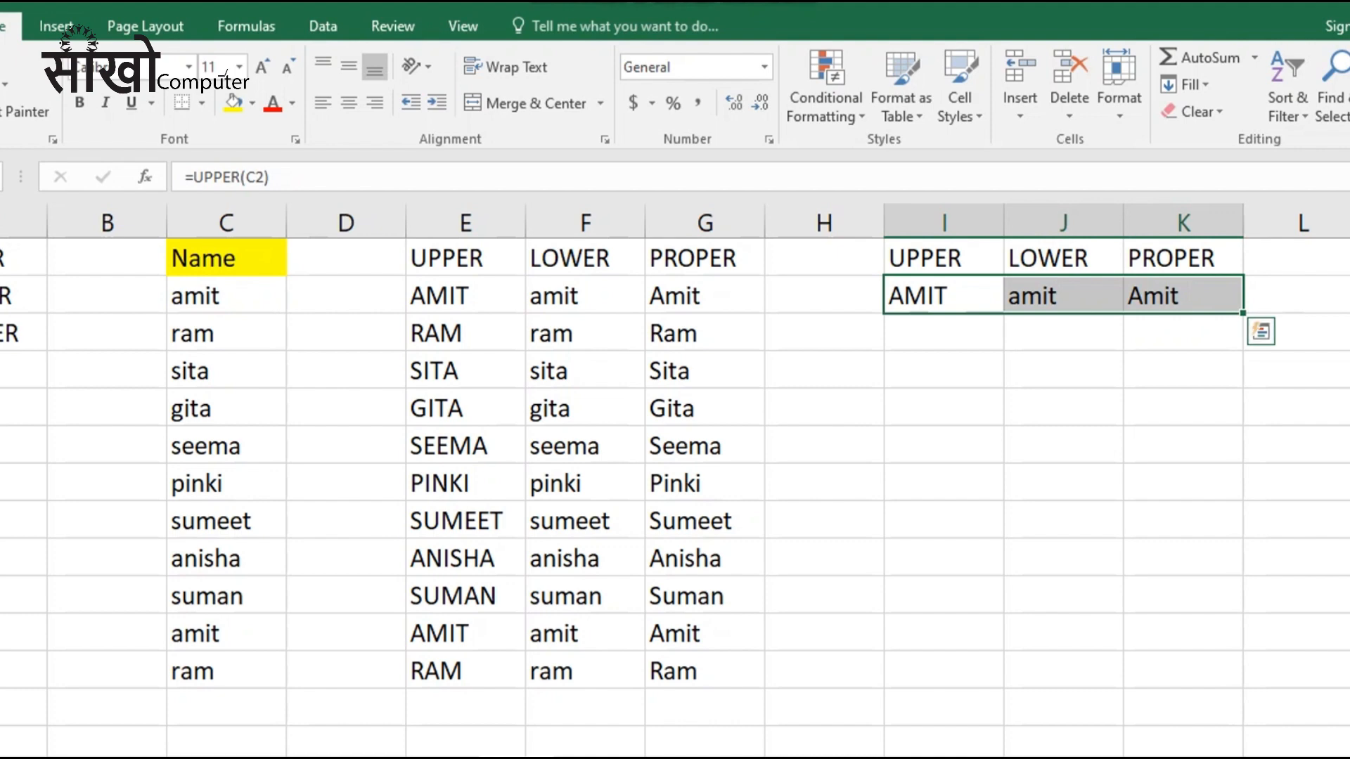
pyautogui.moveTo(1242, 313); pyautogui.dragTo(1242, 675)
pyautogui.click(1348, 632)
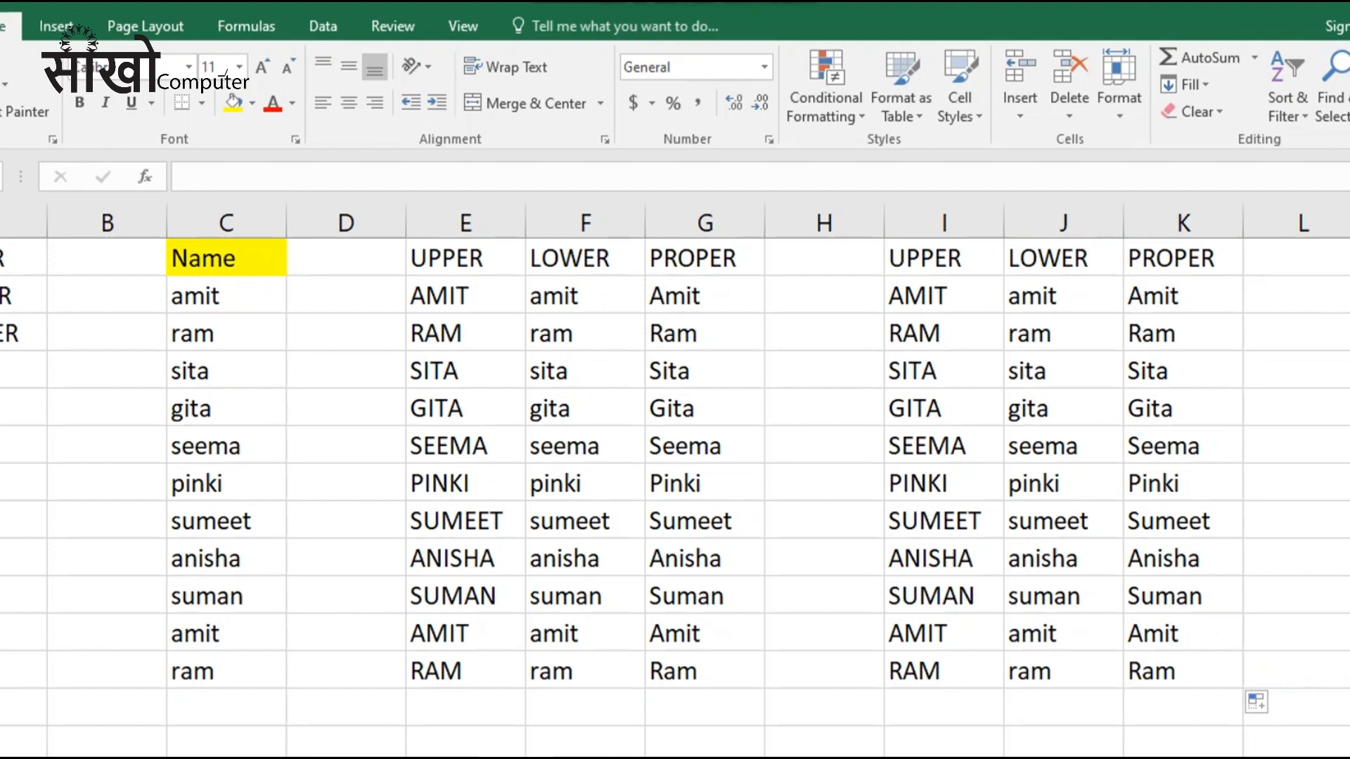
pyautogui.click(585, 742)
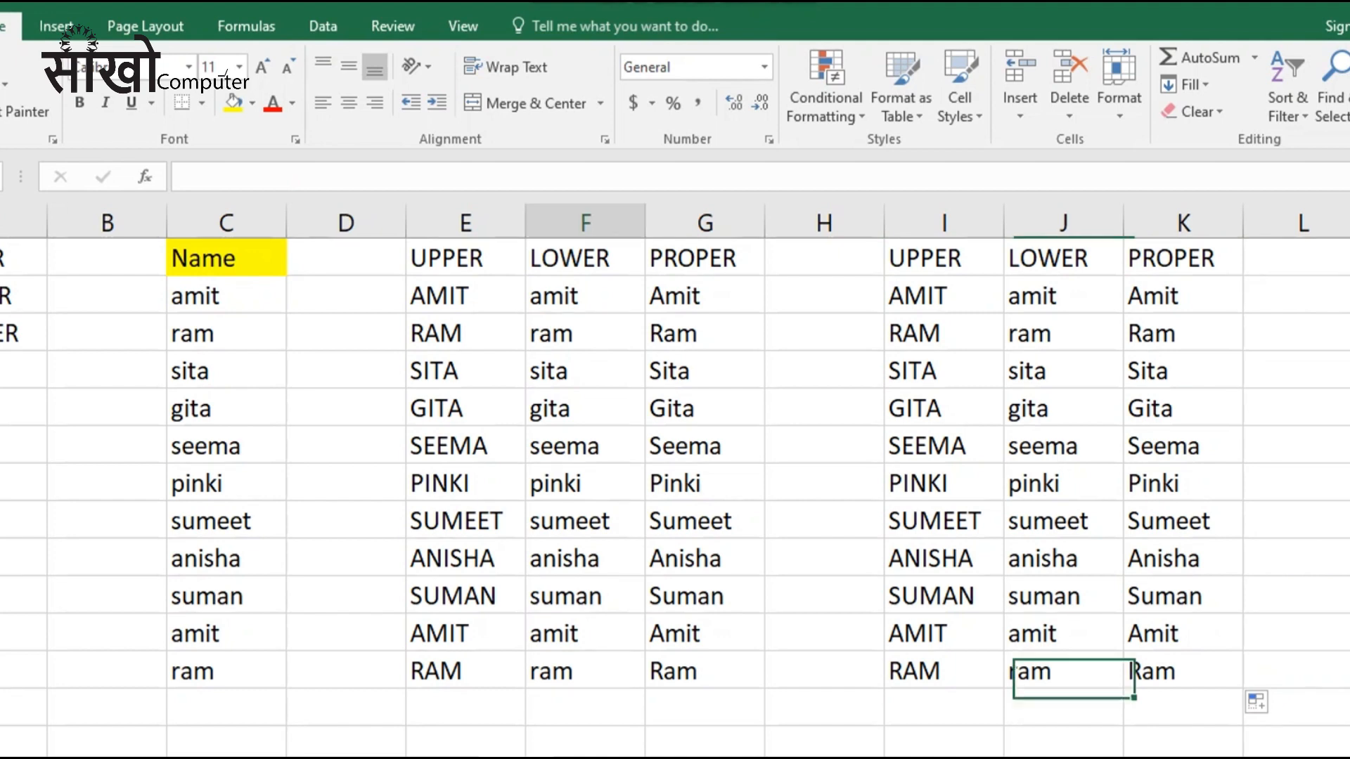